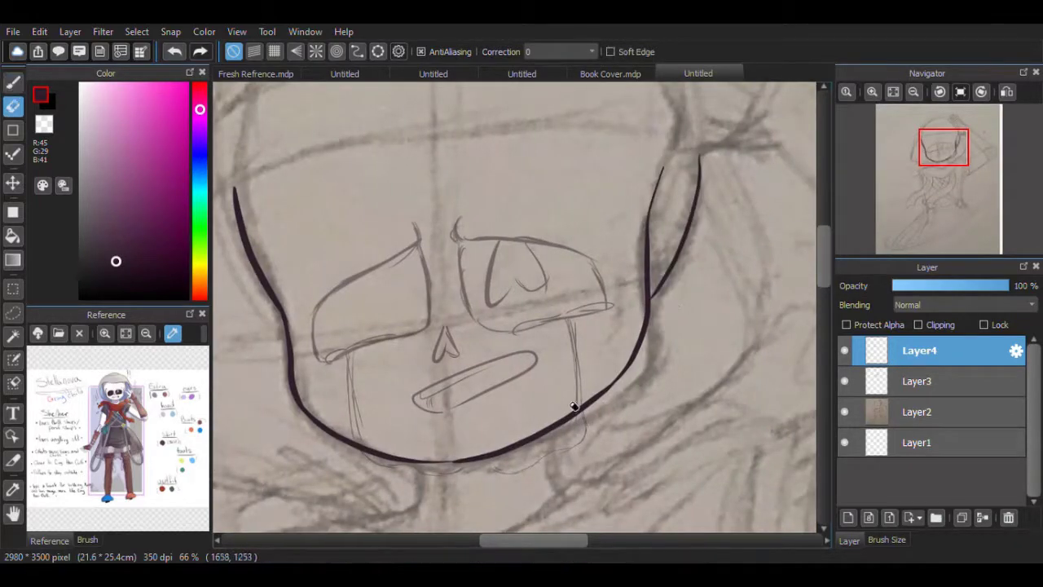
Step: Refine the lower jaw line and ink the two short neck lines beneath it over the sketch
mouse_move(573, 409)
left_mouse_down()
mouse_move(599, 420)
mouse_move(624, 407)
left_mouse_up()
left_click_drag(482, 482, 652, 397)
key("ctrl+z")
key("e")
scroll(614, 367, "down", 3)
left_click_drag(567, 330, 591, 376)
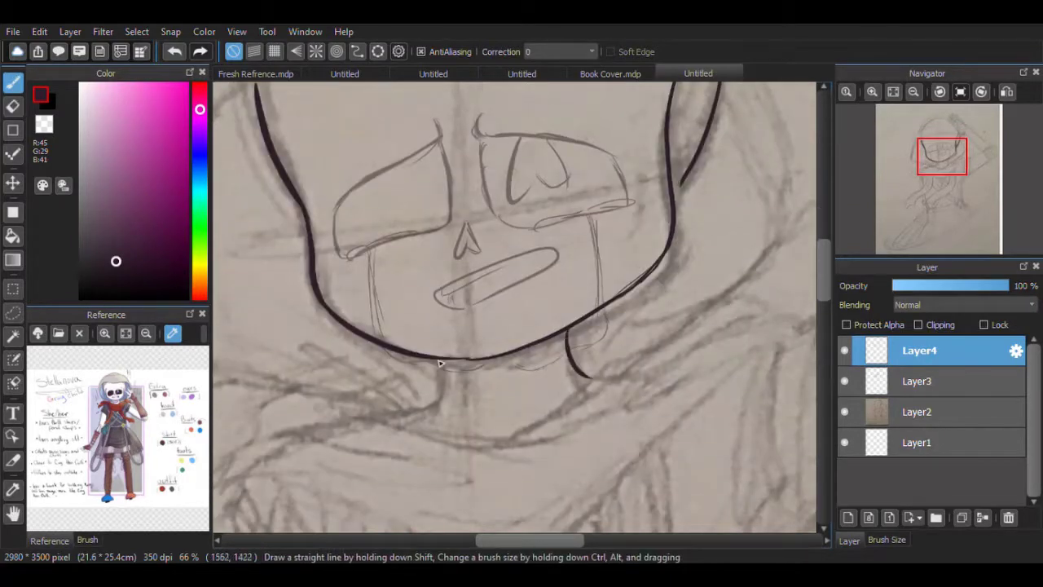
key("e")
mouse_move(438, 360)
left_mouse_down()
mouse_move(425, 417)
mouse_move(451, 361)
mouse_move(463, 360)
left_mouse_up()
Step: Clean up the inked jaw and neck outlines with the Eraser and touch up the left neck line
key("e")
key("e")
key("e")
key("e")
key("e")
scroll(681, 259, "up", 2)
key("e")
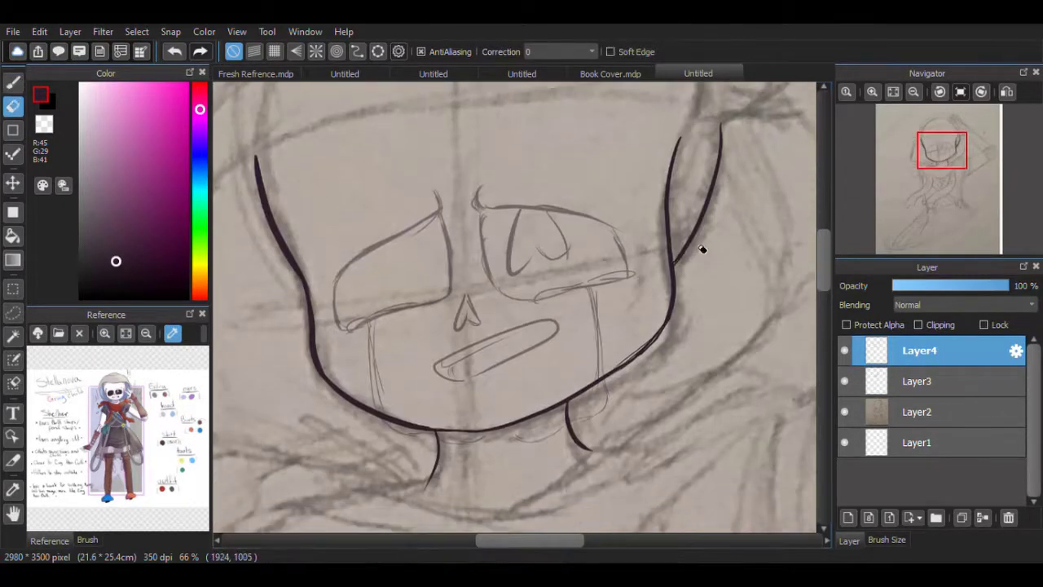
key("e")
left_click_drag(566, 540, 583, 544)
scroll(530, 359, "down", 3)
key("e")
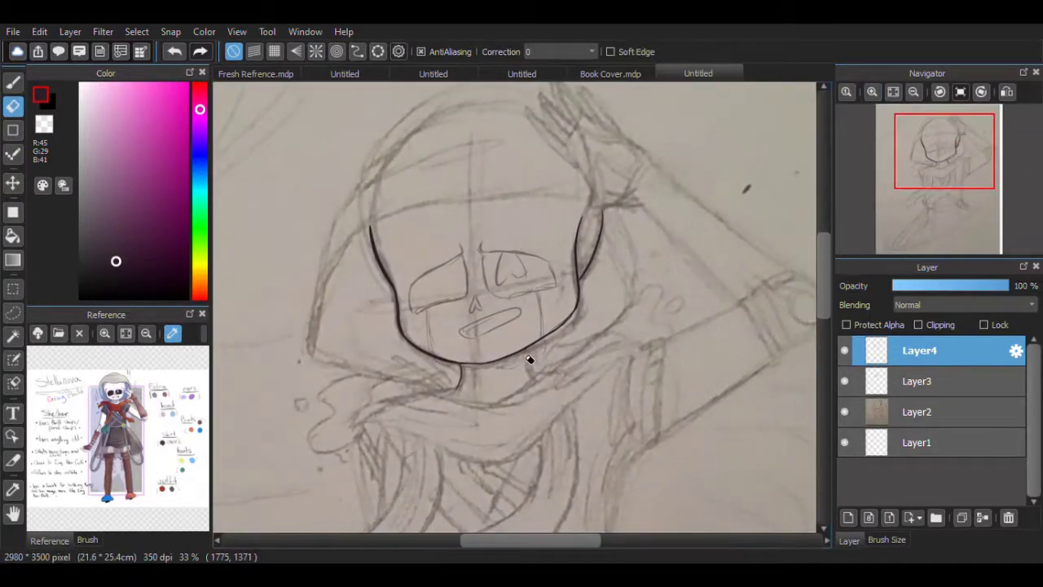
key("e")
left_click_drag(461, 371, 456, 398)
Step: Ink the scarf's upper edge around the neck and its folds on the right shoulder
scroll(423, 361, "down", 2)
scroll(424, 361, "right", 2)
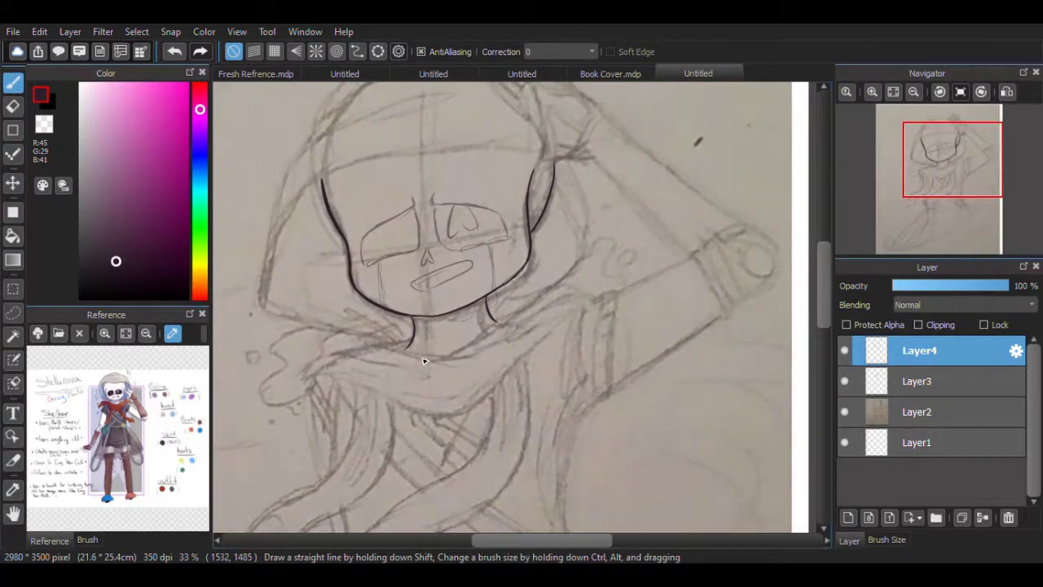
left_click_drag(405, 352, 498, 355)
left_click_drag(512, 316, 586, 291)
key("e")
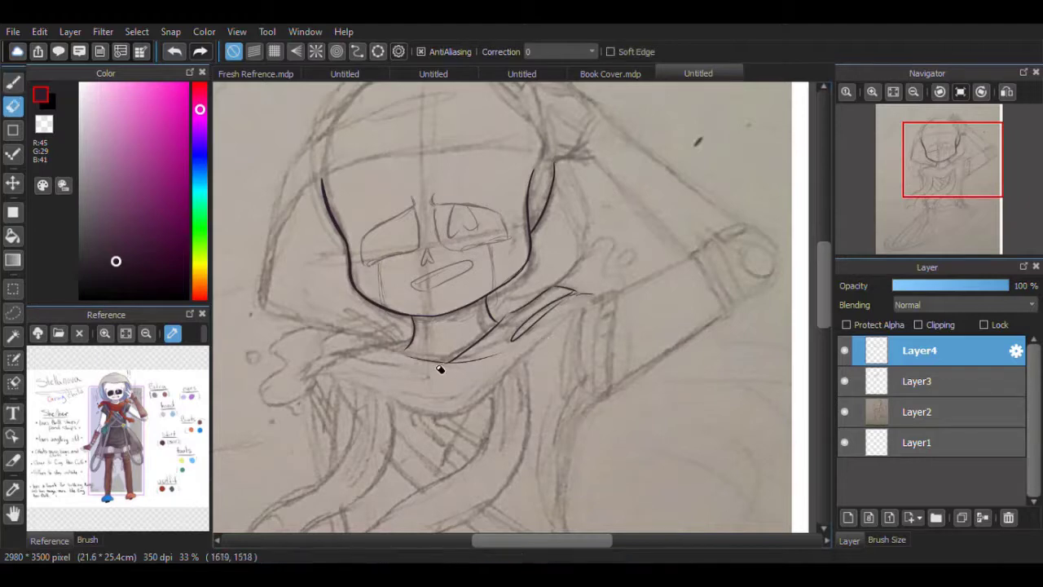
key("e")
scroll(440, 327, "up", 1)
scroll(440, 326, "left", 1)
Step: Ink the scarf's lower edge, its bulge on the left shoulder and the long inner fold lines
mouse_move(447, 300)
left_mouse_down()
mouse_move(420, 337)
mouse_move(752, 320)
left_mouse_up()
left_click_drag(525, 539, 552, 539)
left_click_drag(625, 320, 702, 243)
left_click_drag(344, 342, 556, 383)
left_click_drag(329, 345, 377, 371)
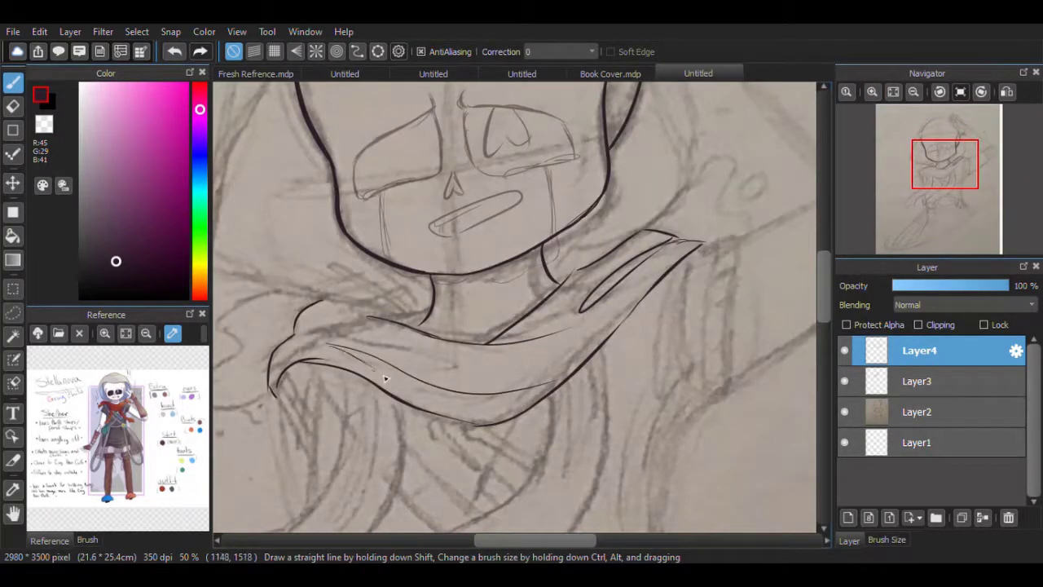
scroll(822, 291, "up", 3)
key("e")
key("e")
Step: Add a new layer and ink the hood's front opening around the face, down to the scarf on the left
mouse_move(631, 224)
left_mouse_down()
mouse_move(588, 346)
mouse_move(578, 187)
mouse_move(221, 374)
left_mouse_up()
scroll(653, 214, "up", 2)
left_click(848, 517)
left_click_drag(510, 539, 475, 539)
mouse_move(389, 378)
left_mouse_down()
mouse_move(376, 424)
mouse_move(538, 473)
left_mouse_up()
key("e")
key("e")
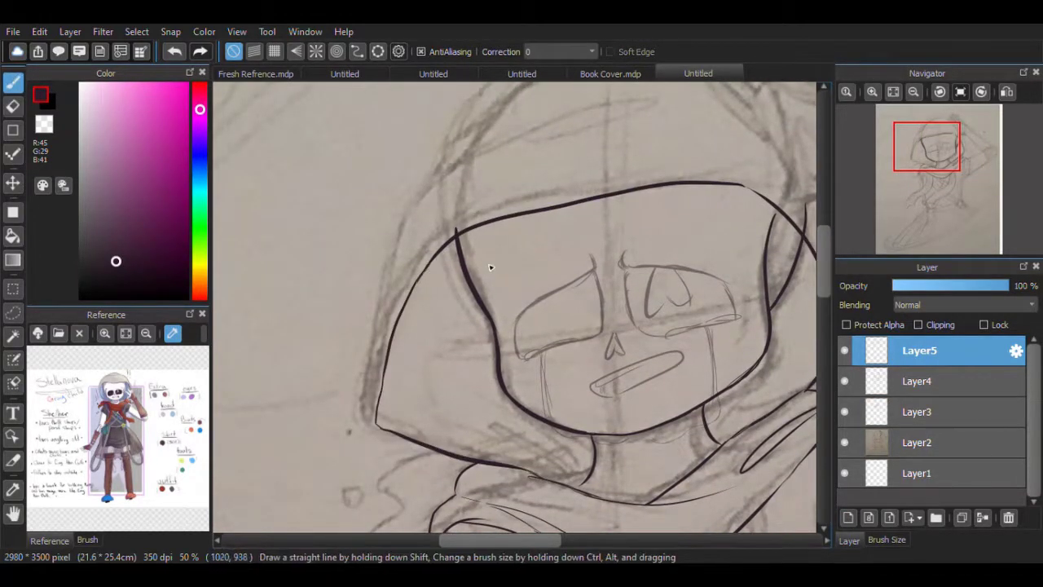
Step: Ink the right side of the hood, the folds near the neck, the outer left edge and the crown fold
left_click_drag(487, 268, 367, 241)
left_click_drag(433, 451, 260, 391)
left_click_drag(603, 411, 668, 352)
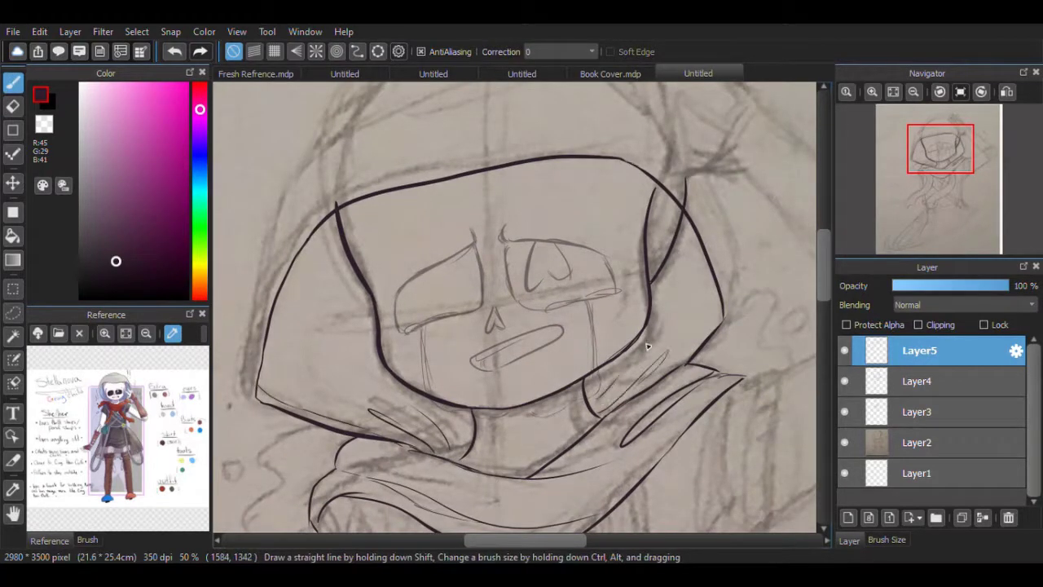
mouse_move(248, 403)
left_mouse_down()
mouse_move(352, 172)
mouse_move(342, 310)
left_mouse_up()
left_click_drag(940, 148, 946, 156)
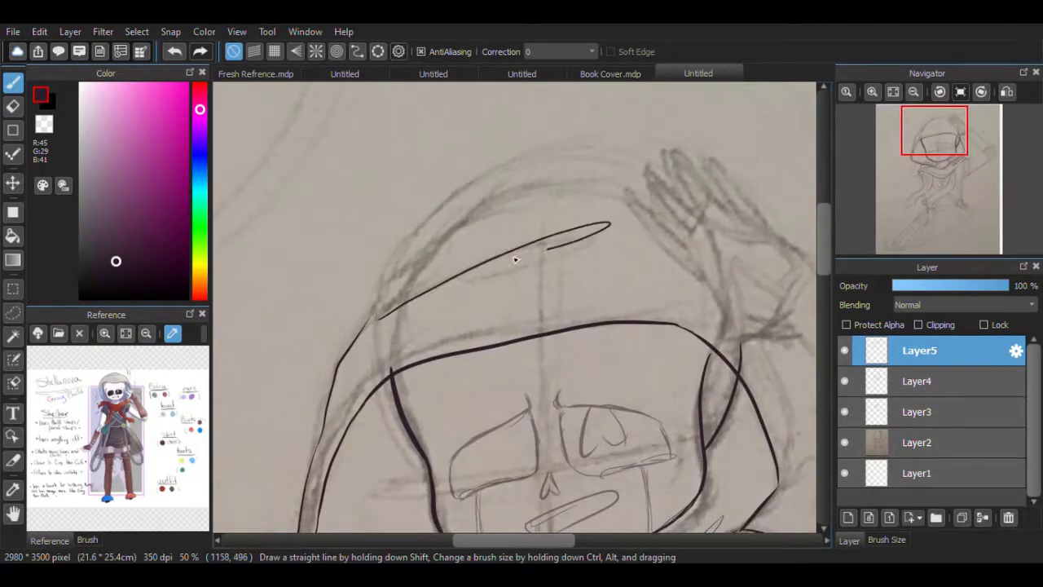
left_click_drag(391, 294, 538, 193)
Step: Add another layer and ink the left hanging scarf tail with its notched end
mouse_move(945, 154)
left_mouse_down()
mouse_move(954, 164)
mouse_move(913, 193)
mouse_move(956, 161)
mouse_move(947, 168)
mouse_move(954, 203)
mouse_move(943, 194)
left_mouse_up()
left_click(849, 517)
mouse_move(444, 155)
left_mouse_down()
mouse_move(282, 435)
mouse_move(337, 447)
left_mouse_up()
left_click_drag(259, 443, 262, 481)
mouse_move(275, 414)
left_mouse_down()
mouse_move(266, 481)
mouse_move(296, 437)
mouse_move(469, 307)
left_mouse_up()
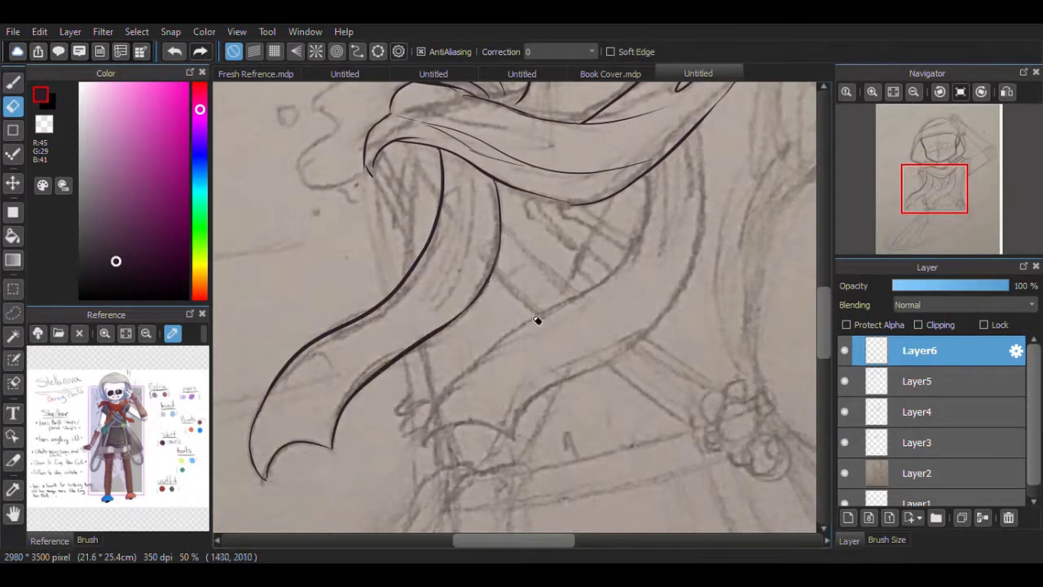
Step: Ink the right scarf tail with its curved end and add thin fold lines inside both tails
left_click_drag(538, 319, 411, 319)
mouse_move(521, 176)
left_mouse_down()
mouse_move(300, 446)
mouse_move(388, 440)
mouse_move(557, 269)
left_mouse_up()
left_click_drag(572, 124, 576, 214)
key("ctrl+z")
key("ctrl+z")
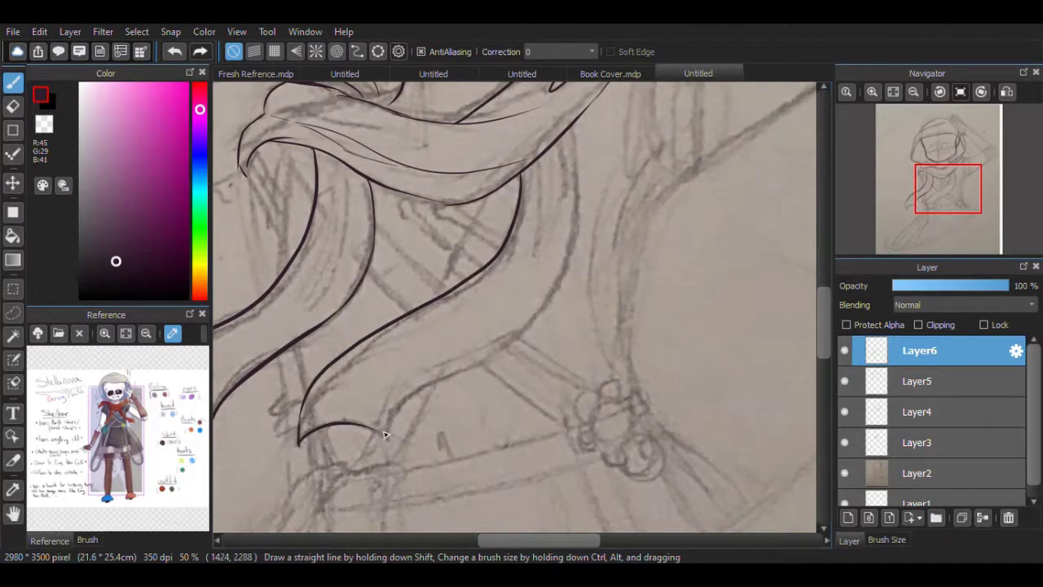
left_click_drag(389, 440, 494, 352)
left_click_drag(574, 124, 517, 339)
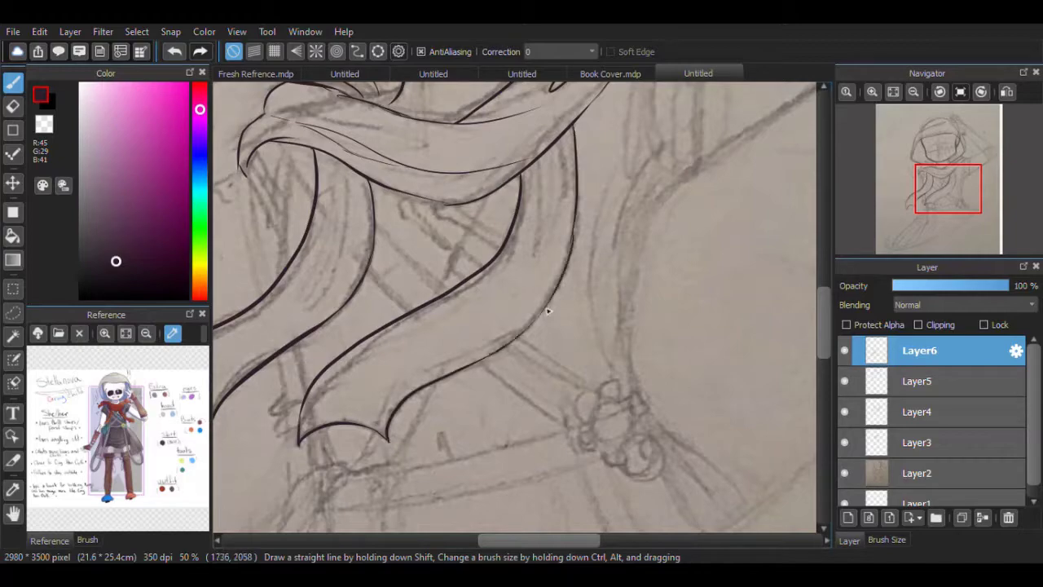
left_click_drag(335, 163, 351, 297)
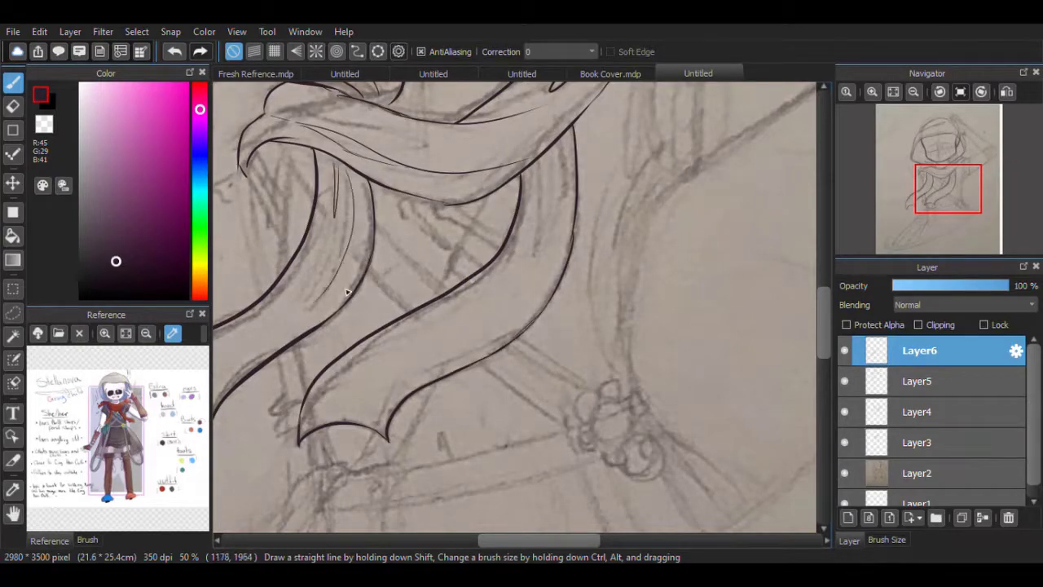
left_click_drag(557, 153, 473, 326)
Step: Ink the banded edge of the left shoulder and the cuff of the right sleeve with its nearby folds
mouse_move(946, 190)
left_mouse_down()
mouse_move(940, 212)
mouse_move(950, 180)
mouse_move(945, 194)
left_mouse_up()
left_click_drag(379, 305, 356, 249)
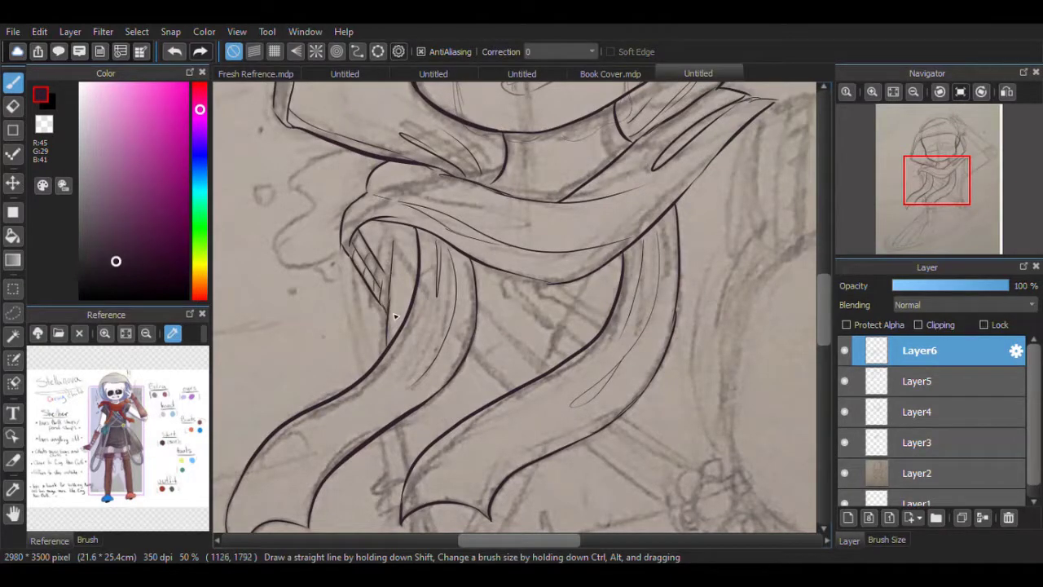
left_click_drag(823, 277, 819, 313)
left_click_drag(947, 210, 973, 180)
left_click_drag(501, 238, 481, 330)
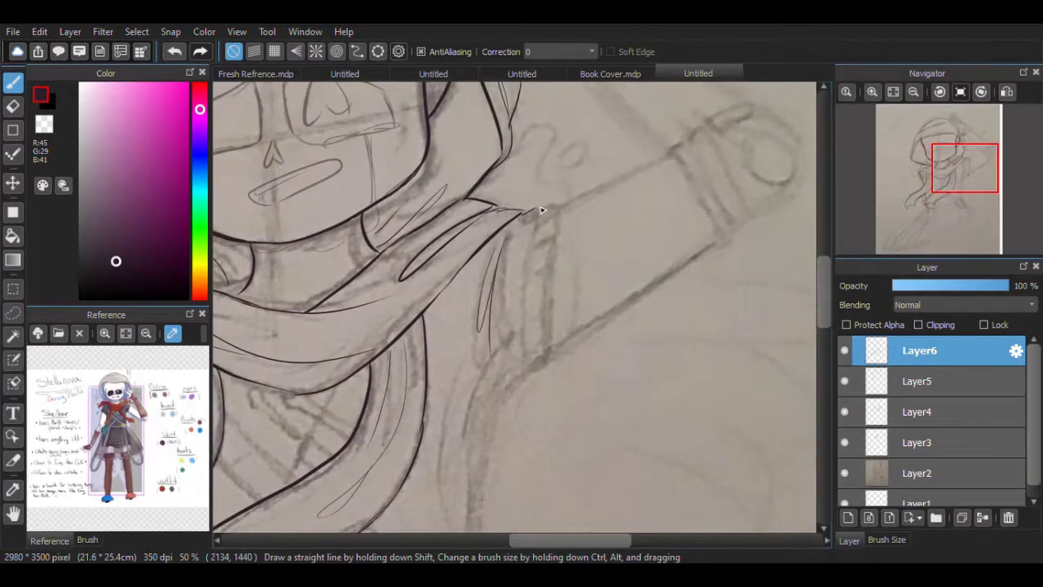
left_click_drag(556, 204, 526, 369)
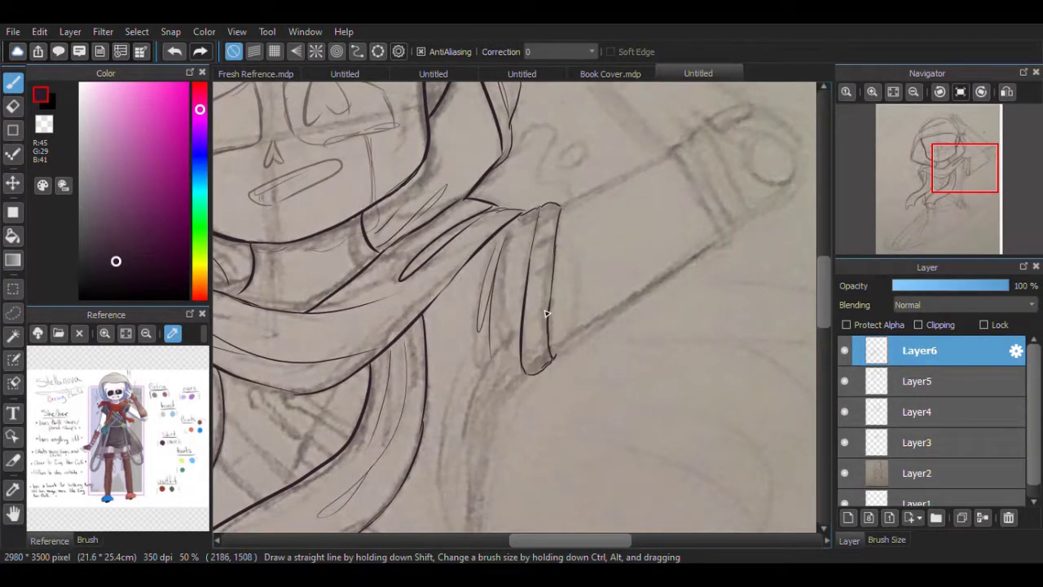
mouse_move(509, 382)
left_mouse_down()
mouse_move(605, 155)
mouse_move(573, 326)
left_mouse_up()
key("ctrl+z")
mouse_move(612, 144)
left_mouse_down()
mouse_move(561, 303)
mouse_move(579, 350)
left_mouse_up()
key("ctrl+z")
Step: Ink the remaining torso edges and the draped cloth at the left hip, reworking its hem and folds
left_click_drag(564, 132, 545, 197)
mouse_move(955, 193)
left_mouse_down()
mouse_move(954, 174)
mouse_move(950, 221)
mouse_move(941, 204)
left_mouse_up()
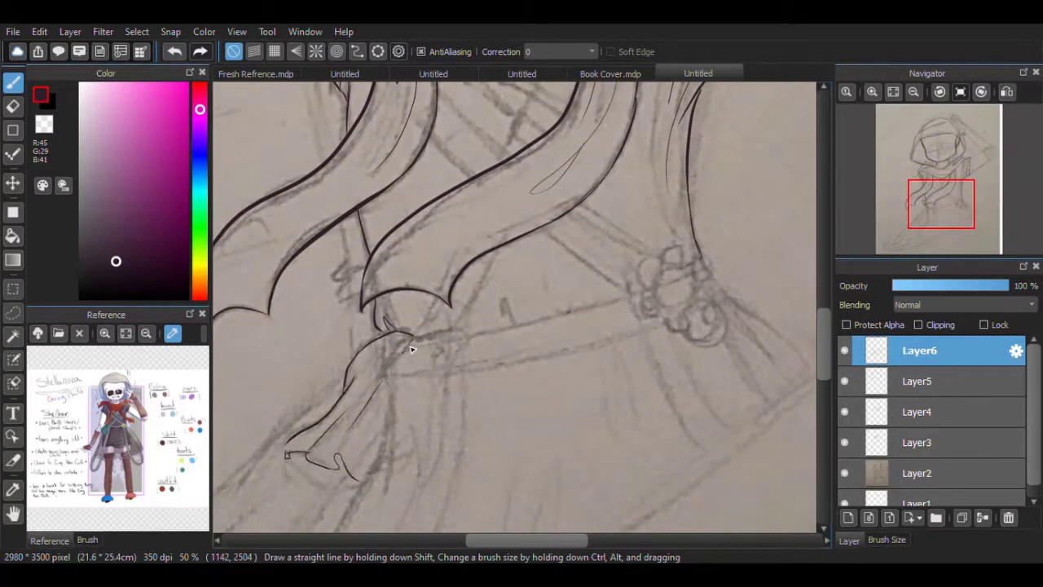
left_click_drag(412, 349, 415, 481)
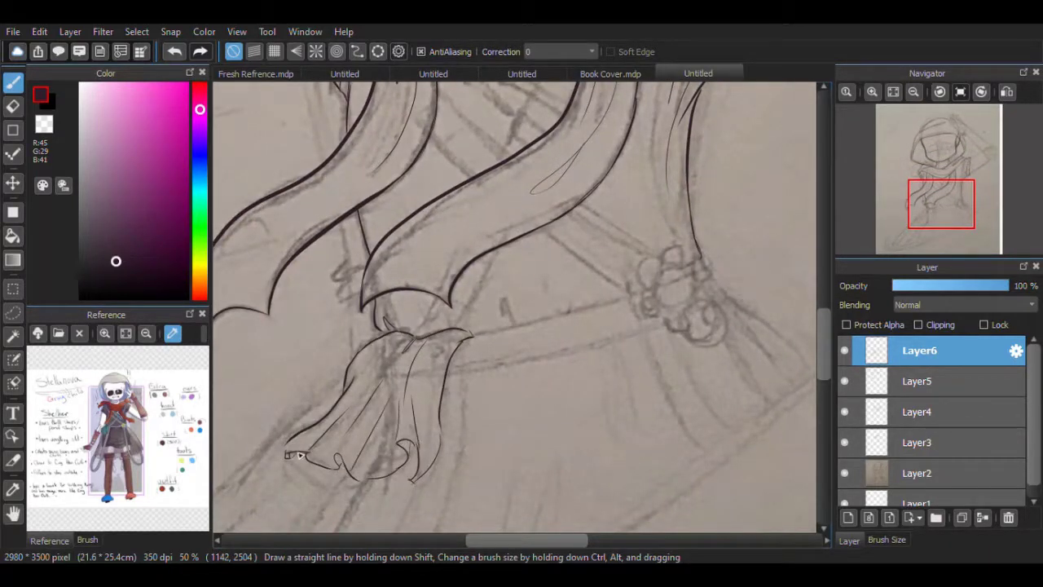
key("e")
mouse_move(478, 410)
left_mouse_down()
mouse_move(407, 354)
mouse_move(328, 417)
mouse_move(410, 470)
left_mouse_up()
key("b")
left_click_drag(414, 334, 442, 444)
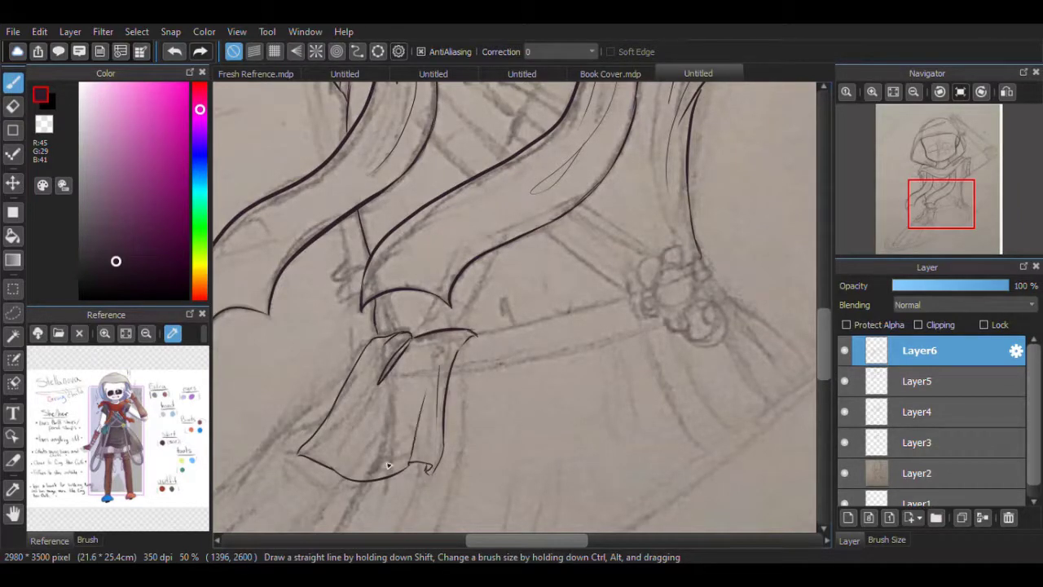
left_click_drag(401, 370, 366, 458)
Step: Ink the two interlocking gears with center holes at the right hip
scroll(457, 399, "up", 3)
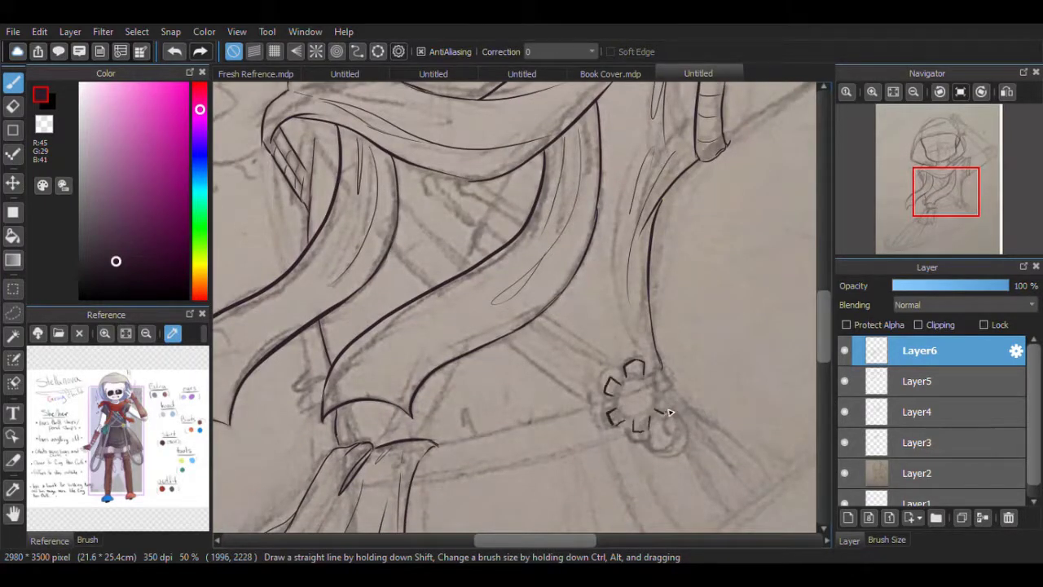
left_click_drag(667, 381, 558, 384)
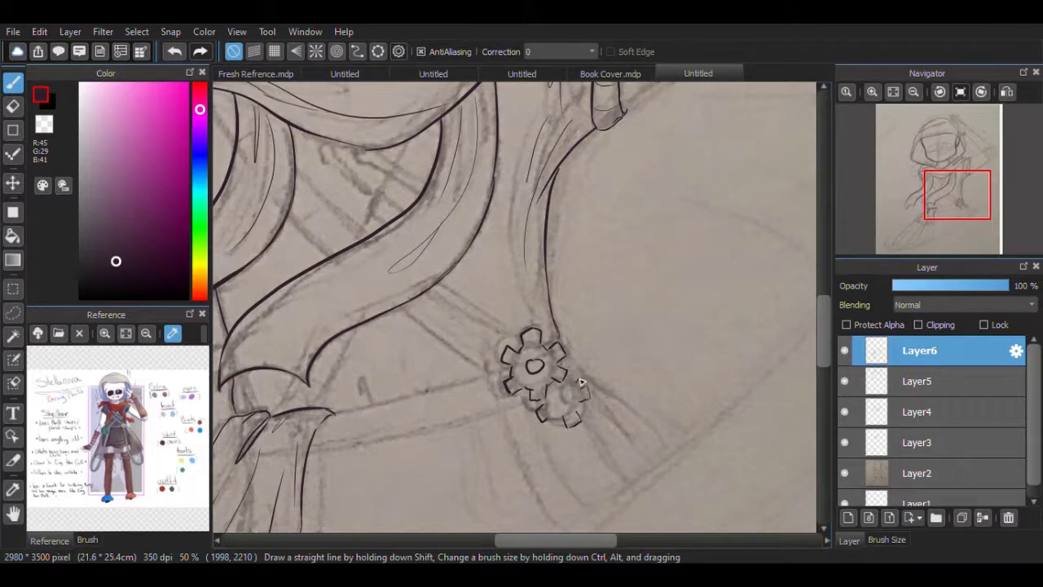
Step: Ink the crossed chest straps with their buckles between the scarf tails and continue a strap down to the gears
mouse_move(368, 212)
left_mouse_down()
mouse_move(502, 253)
mouse_move(441, 191)
left_mouse_up()
key("ctrl+z")
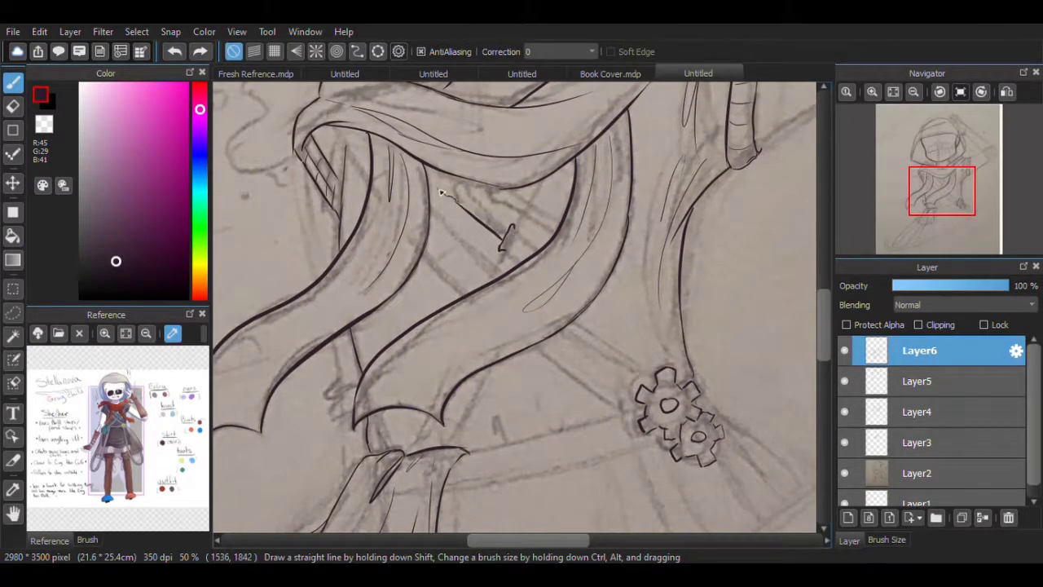
mouse_move(501, 230)
left_mouse_down()
mouse_move(531, 241)
mouse_move(496, 194)
left_mouse_up()
key("ctrl+z")
key("e")
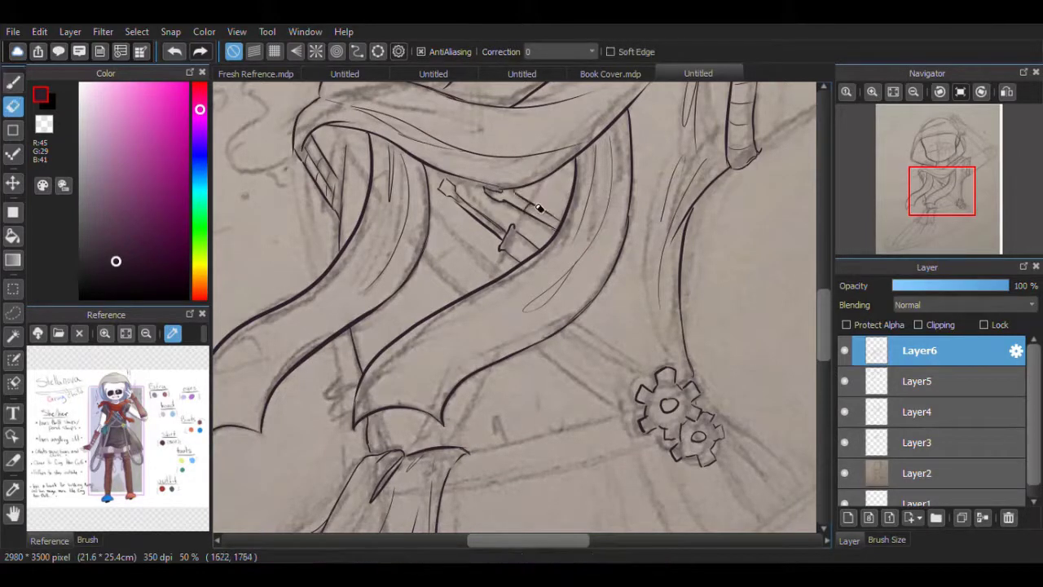
key("b")
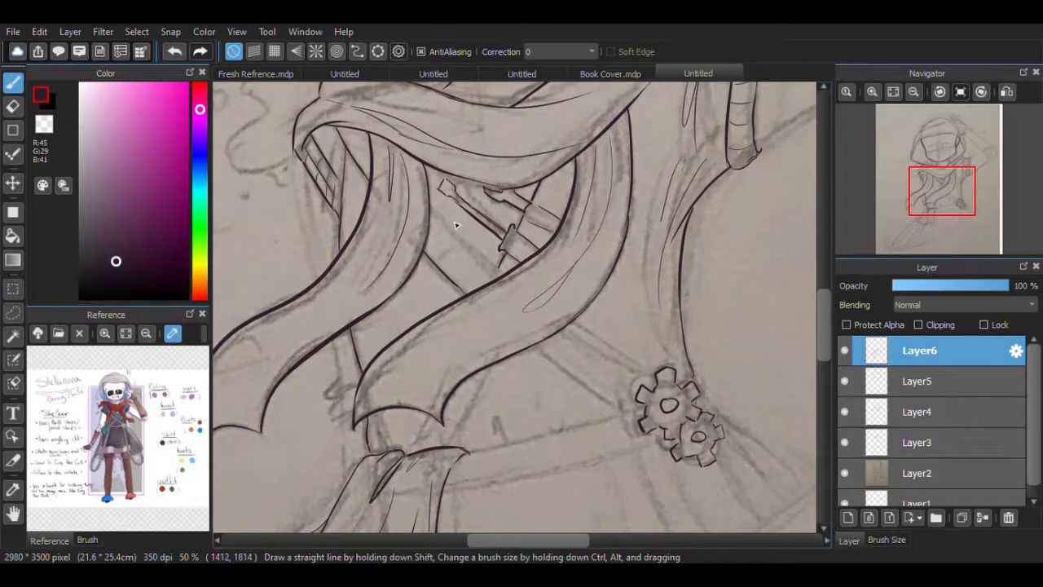
left_click_drag(534, 347, 626, 407)
left_click_drag(562, 328, 650, 381)
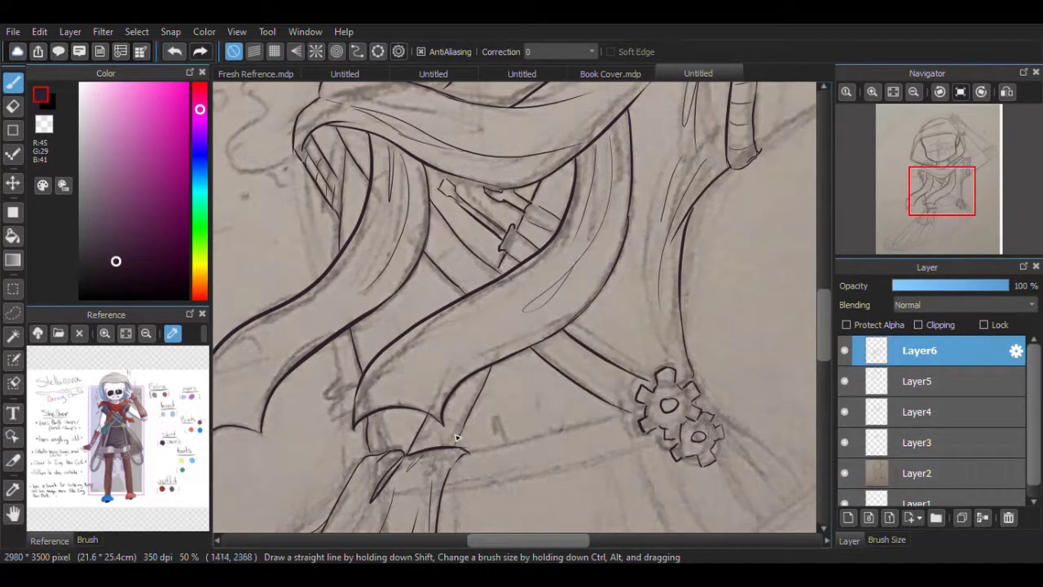
Step: Ink the waist belt from the hip cloth to the gears and the strap hanging below the gears
scroll(434, 370, "down", 3)
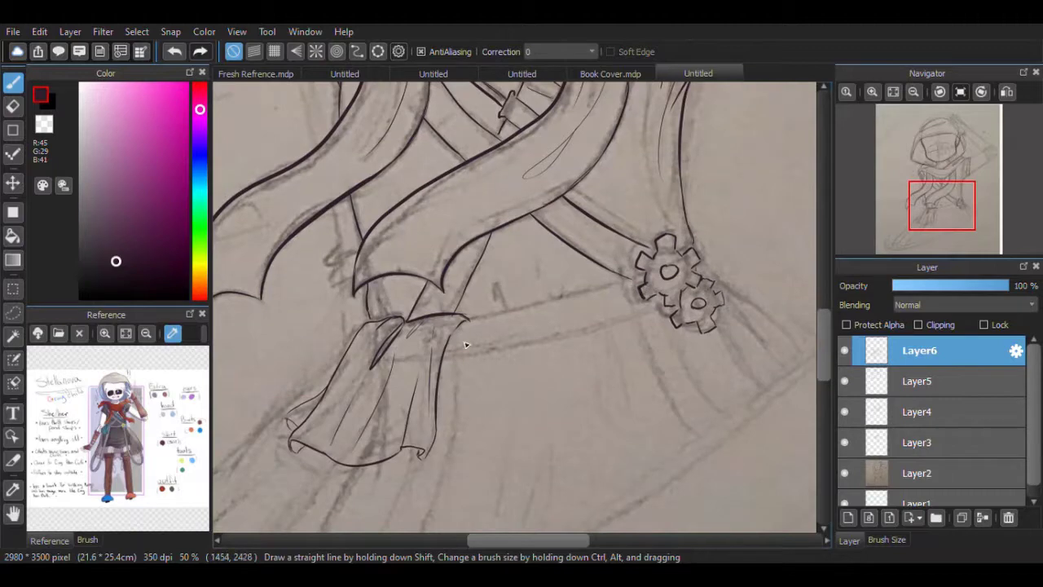
left_click_drag(466, 319, 643, 278)
left_click_drag(700, 241, 715, 283)
mouse_move(443, 354)
left_mouse_down()
mouse_move(661, 303)
mouse_move(699, 438)
left_mouse_up()
left_click_drag(652, 295, 705, 399)
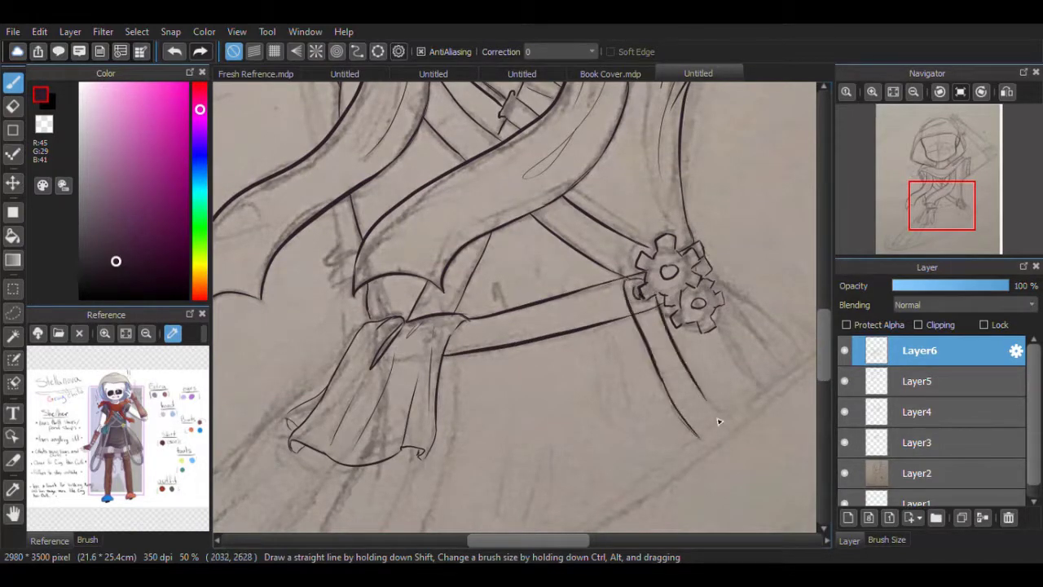
left_click_drag(941, 204, 938, 222)
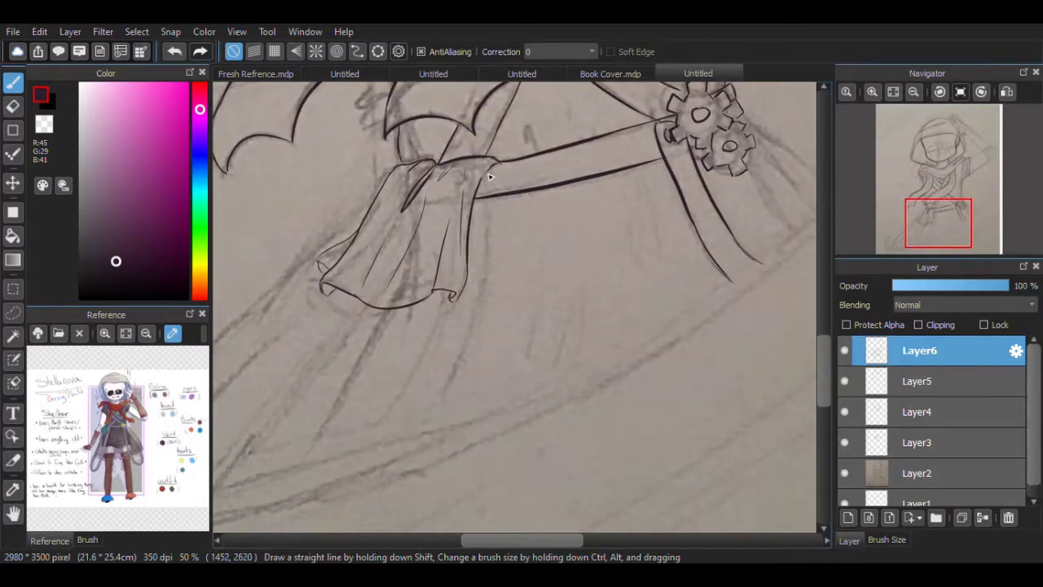
left_click_drag(489, 195, 448, 430)
left_click_drag(456, 290, 376, 463)
key("ctrl+z")
key("ctrl+z")
left_click_drag(487, 176, 435, 434)
key("ctrl+z")
Step: Ink three long curved lines descending from the belt and from beneath the left hip cloth
left_click_drag(487, 194, 423, 450)
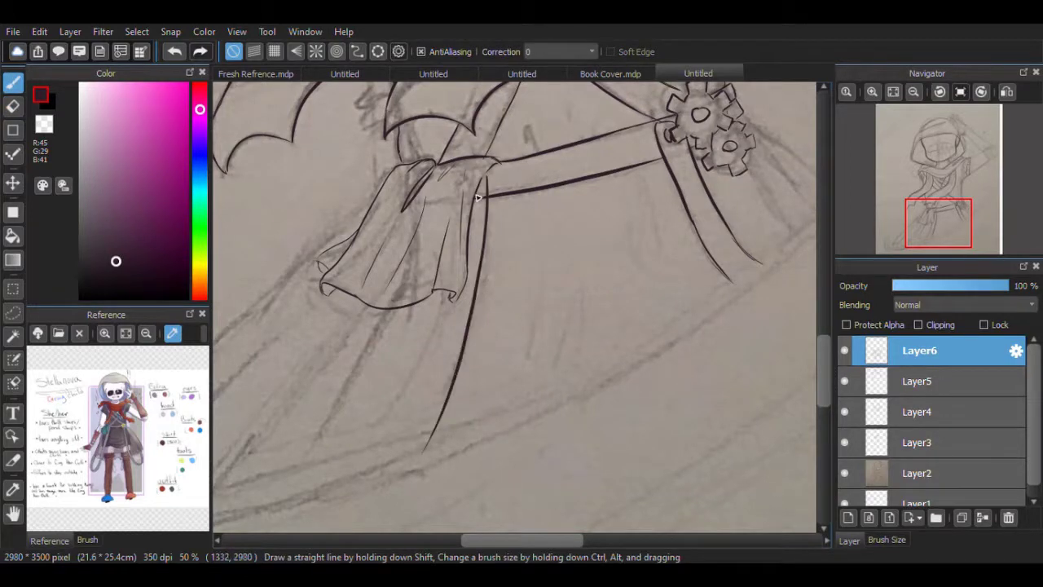
left_click_drag(358, 471, 459, 195)
key("e")
key("ctrl+z")
key("b")
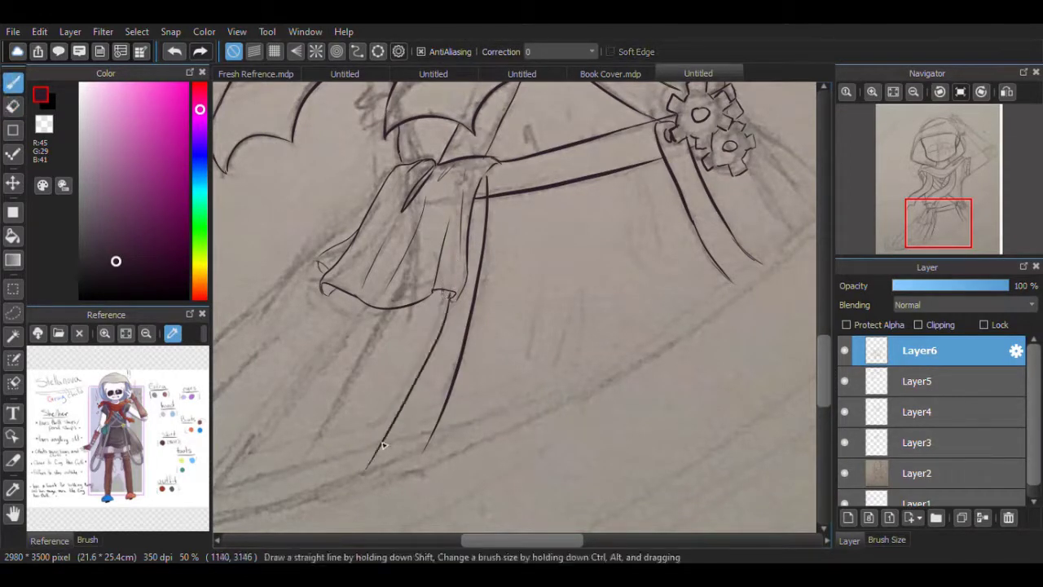
left_click_drag(443, 347, 381, 476)
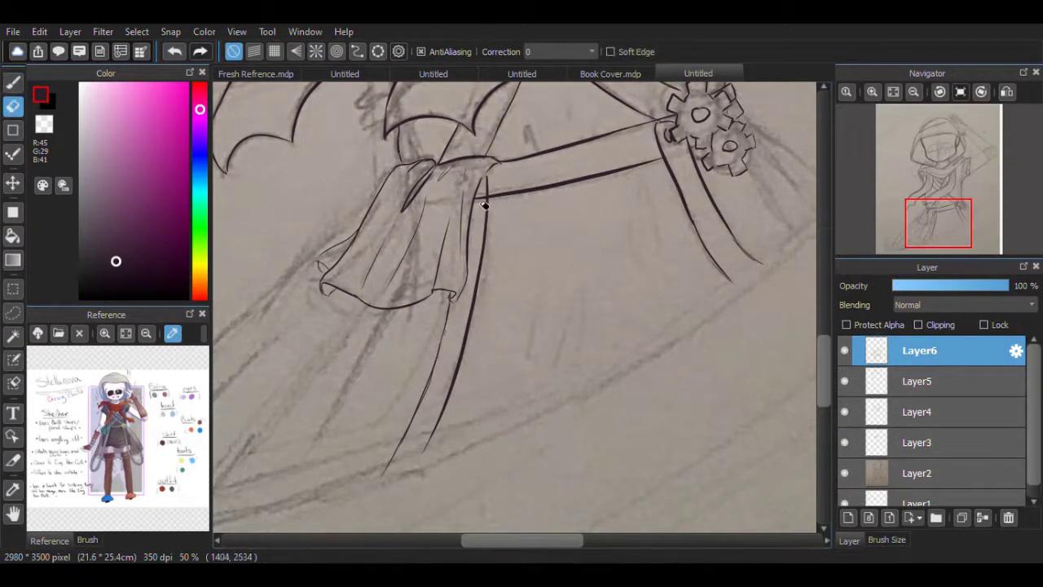
mouse_move(396, 312)
left_mouse_down()
mouse_move(451, 335)
mouse_move(367, 486)
left_mouse_up()
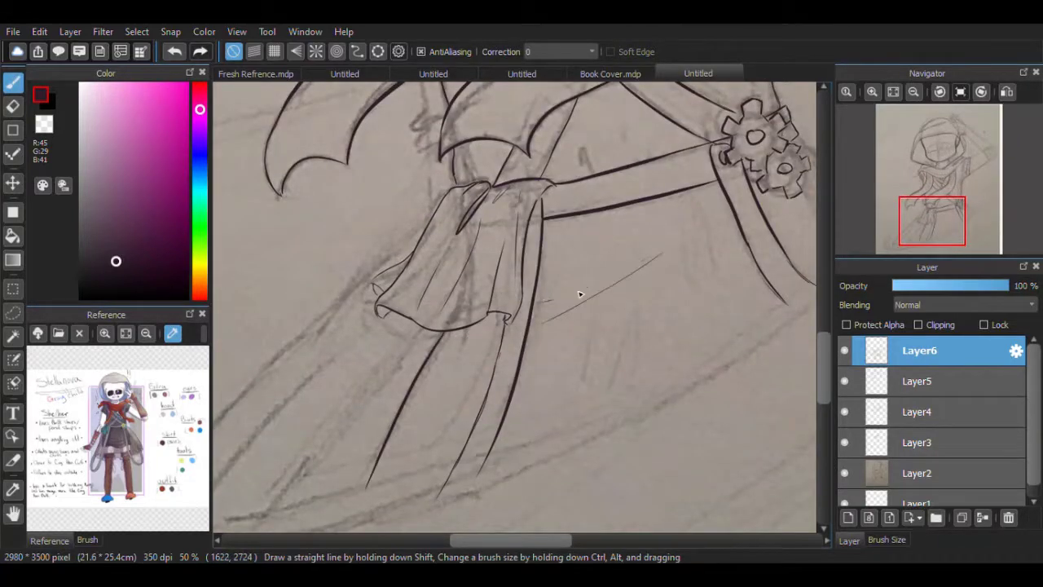
left_click_drag(949, 218, 919, 233)
mouse_move(639, 165)
left_mouse_down()
mouse_move(376, 439)
mouse_move(562, 281)
left_mouse_up()
key("ctrl+z")
key("ctrl+z")
mouse_move(638, 166)
left_mouse_down()
mouse_move(358, 462)
mouse_move(391, 471)
mouse_move(391, 447)
left_mouse_up()
key("ctrl+z")
Step: Ink the remaining outlines and fold lines of the clothing below the waist
mouse_move(519, 321)
left_mouse_down()
mouse_move(396, 449)
mouse_move(574, 323)
mouse_move(358, 383)
left_mouse_up()
left_click_drag(599, 240, 558, 416)
left_click_drag(670, 262, 667, 376)
left_click_drag(693, 228, 459, 306)
mouse_move(595, 234)
left_mouse_down()
mouse_move(703, 303)
mouse_move(669, 292)
left_mouse_up()
key("ctrl+z")
left_click_drag(607, 257, 645, 309)
Step: Ink the wavy wisps and small droplets beside both shoulders on Layer7
mouse_move(955, 213)
left_mouse_down()
mouse_move(937, 225)
mouse_move(959, 232)
mouse_move(943, 235)
left_mouse_up()
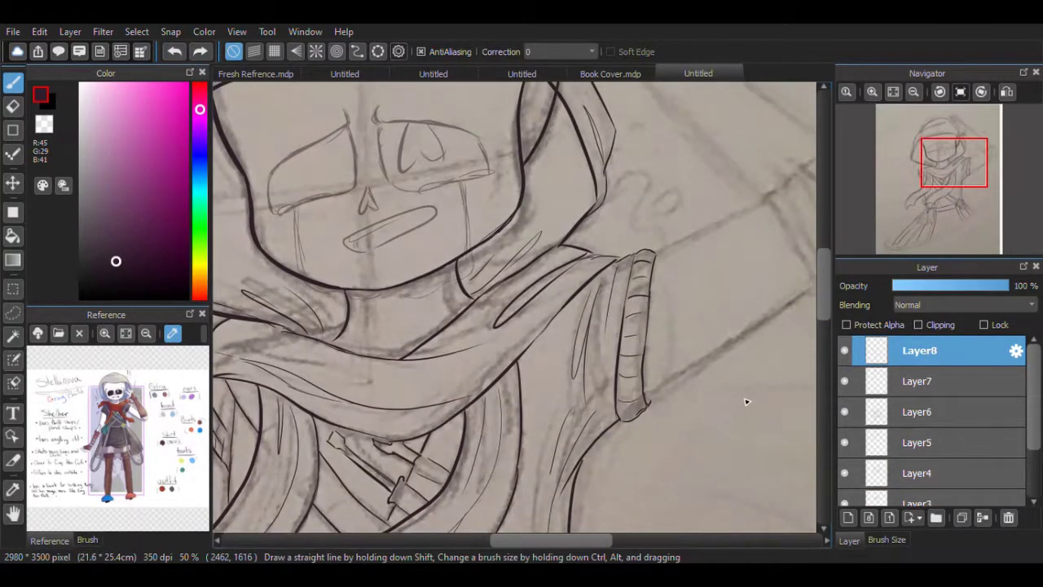
key("ctrl+z")
left_click(893, 91)
scroll(645, 275, "up", 2)
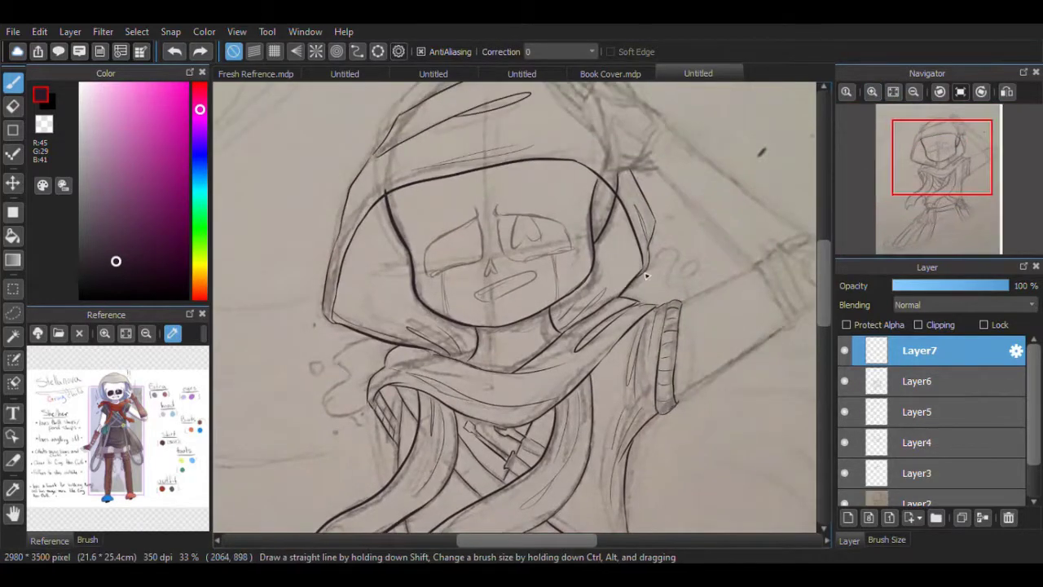
left_click_drag(536, 540, 508, 549)
left_click_drag(487, 339, 491, 432)
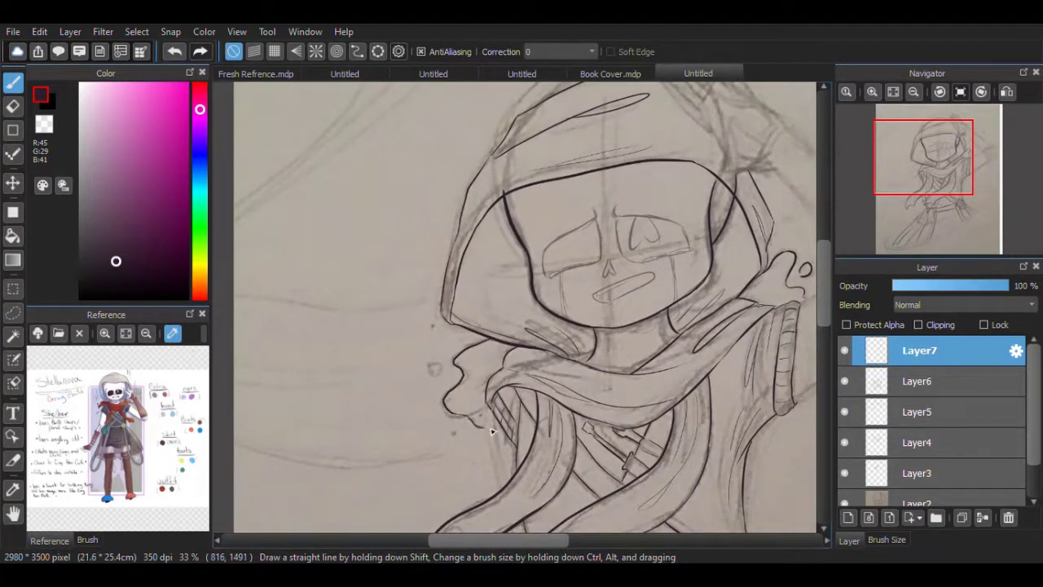
scroll(437, 375, "down", 3)
scroll(517, 277, "down", 2)
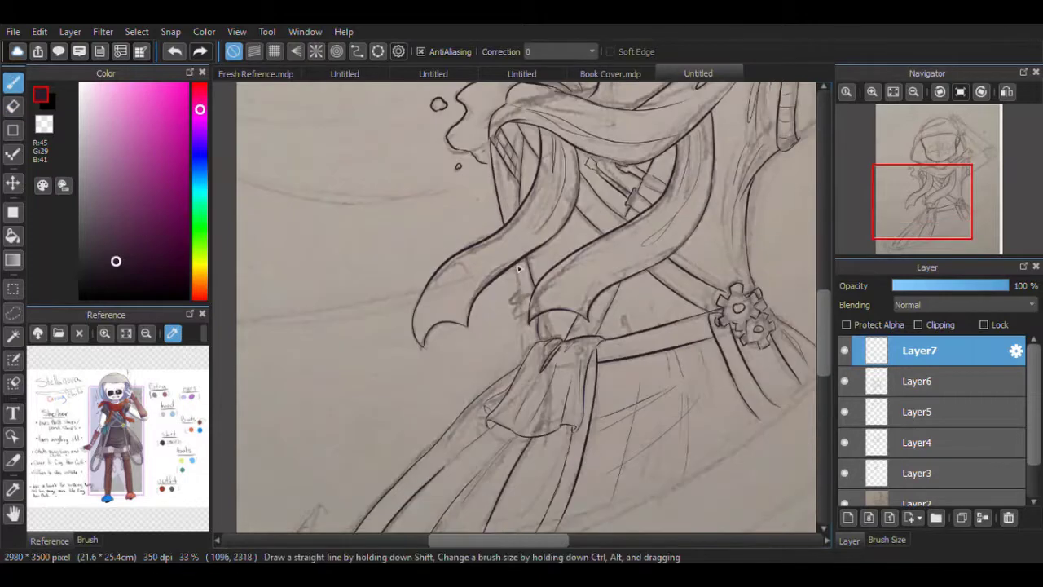
Step: Ink the elbow band and the forearm outlines of the raised arm
scroll(718, 278, "up", 3)
scroll(610, 295, "right", 3)
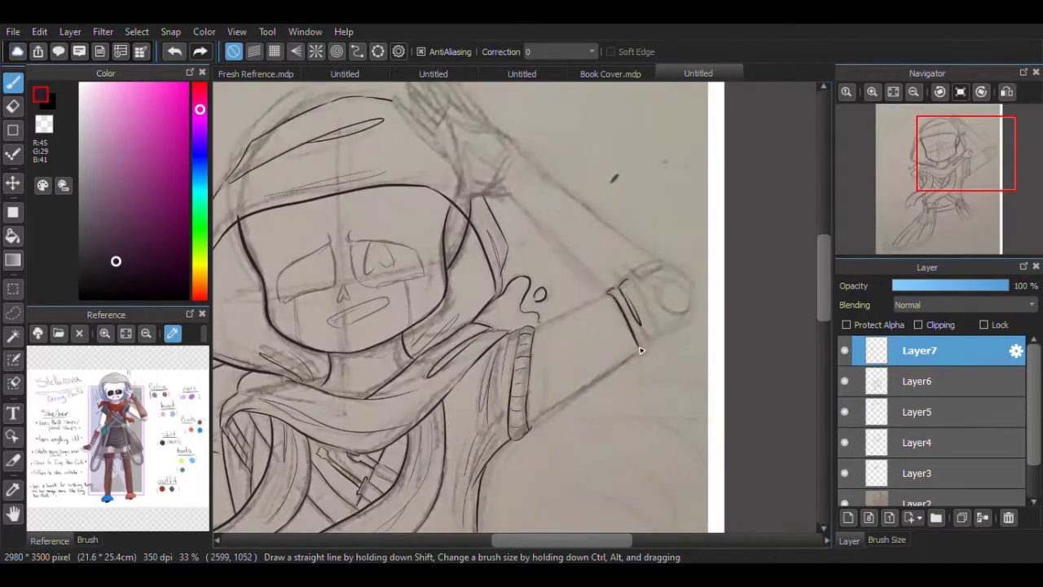
left_click_drag(641, 351, 657, 334)
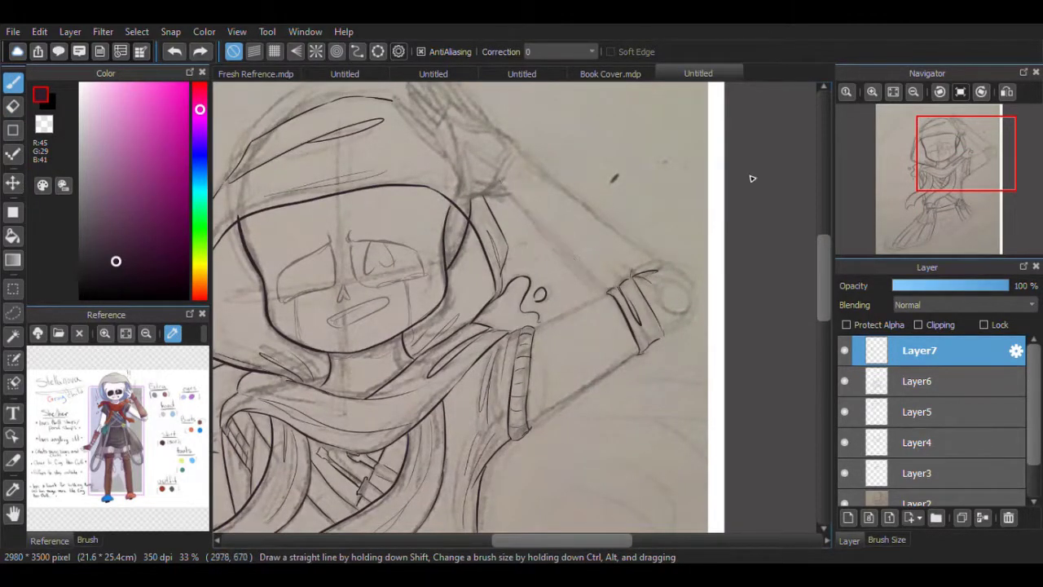
left_click_drag(752, 177, 589, 286)
left_click_drag(616, 189, 656, 413)
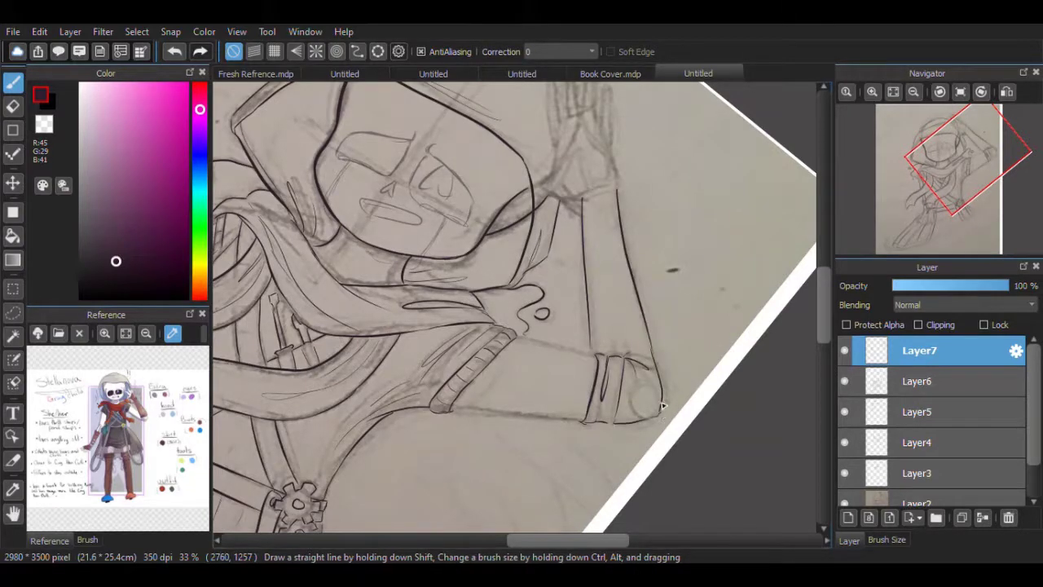
Step: Ink the raised hand beside the hood, including its fingers, finger joints and palm
scroll(758, 330, "up", 3)
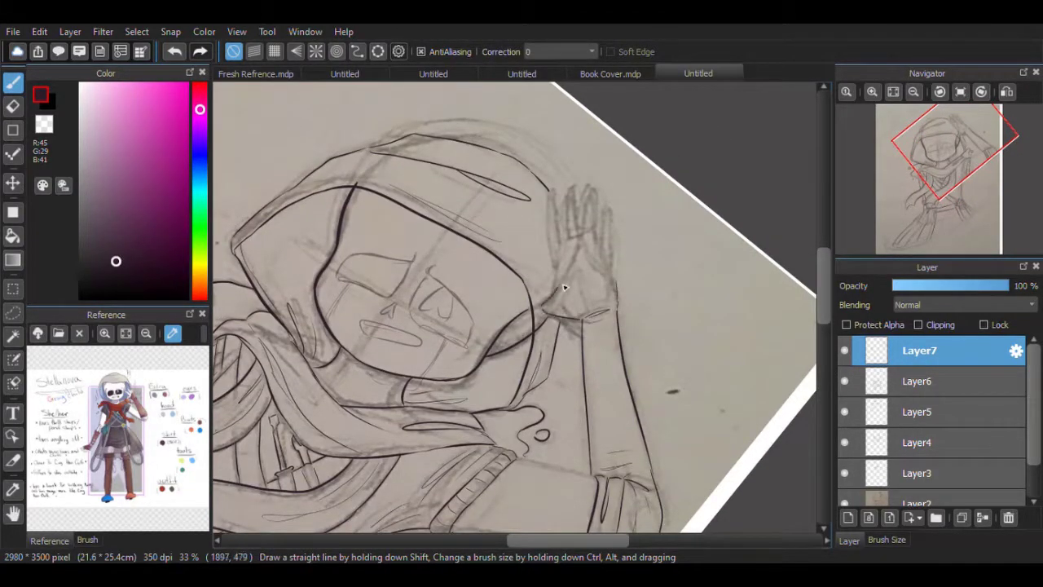
key("e")
key("b")
mouse_move(561, 294)
left_mouse_down()
mouse_move(550, 191)
mouse_move(571, 245)
left_mouse_up()
key("ctrl+z")
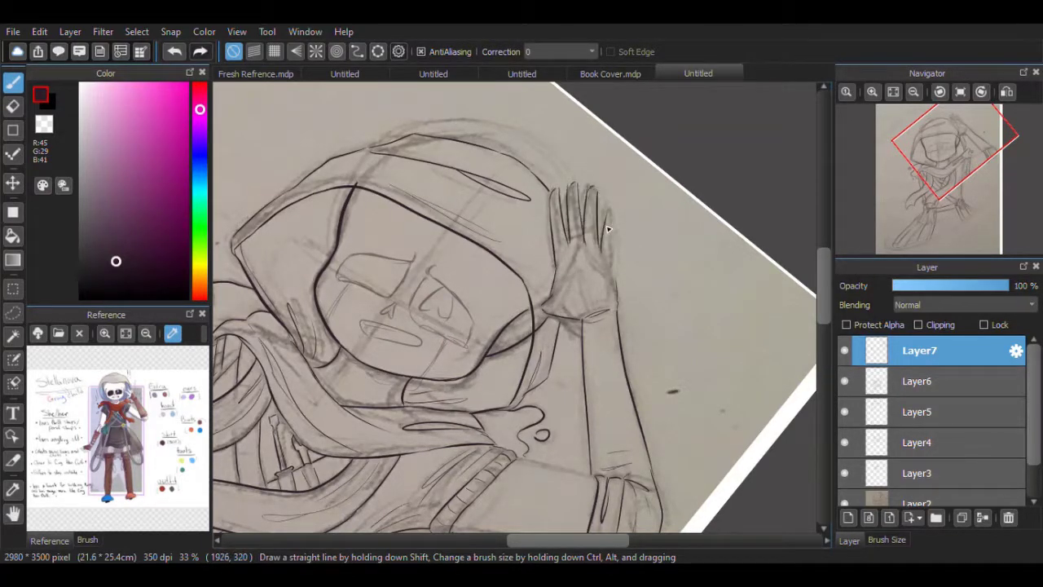
key("ctrl+z")
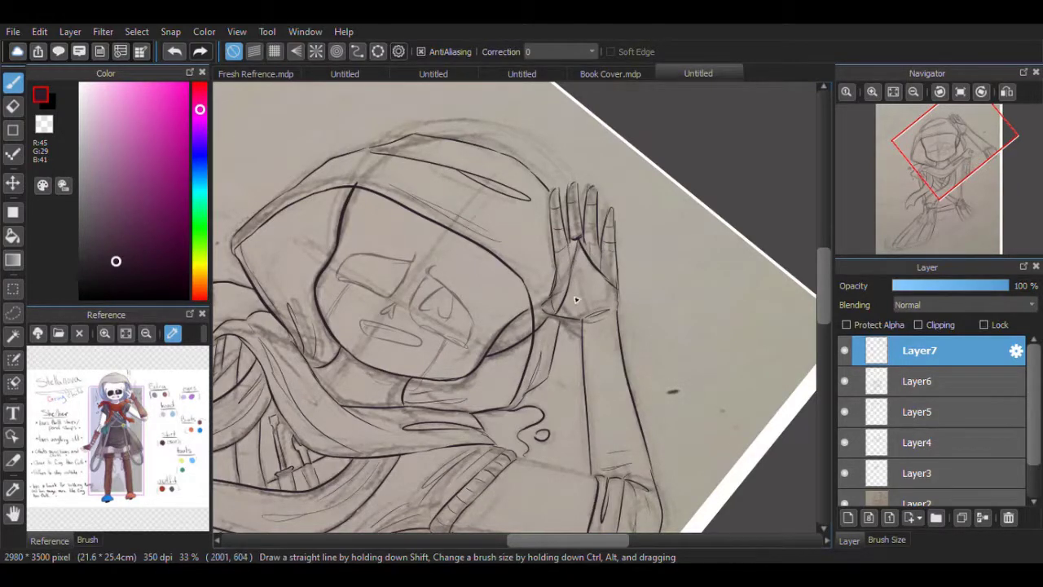
Step: Ink the outlines of both drooping eye sockets with the short brow creases at their inner corners
left_click(893, 91)
scroll(496, 226, "up", 5)
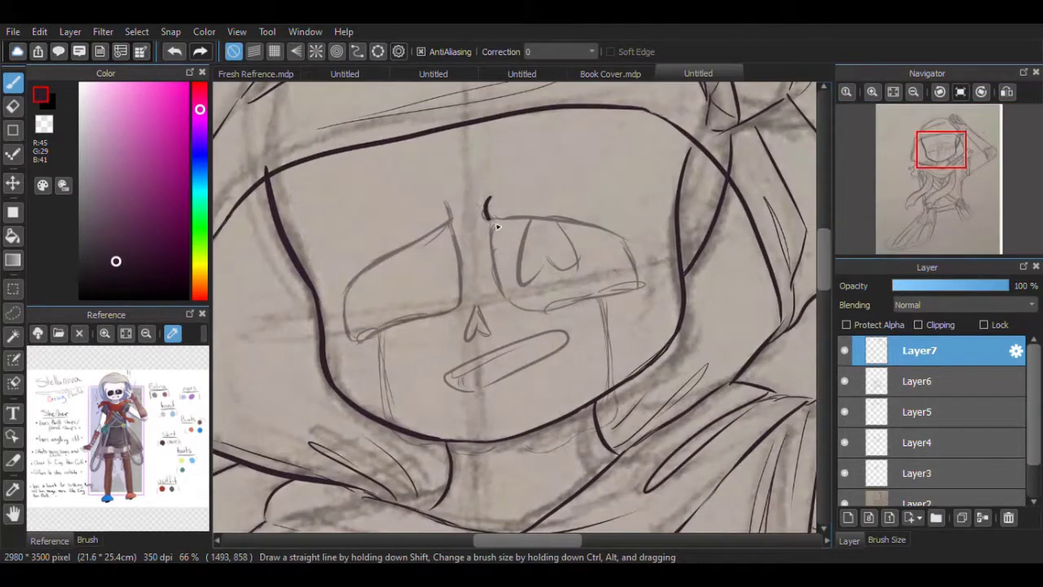
mouse_move(489, 208)
left_mouse_down()
mouse_move(607, 236)
mouse_move(505, 222)
mouse_move(621, 283)
left_mouse_up()
key("ctrl+z")
key("ctrl+z")
mouse_move(489, 227)
left_mouse_down()
mouse_move(634, 249)
mouse_move(728, 233)
left_mouse_up()
left_click_drag(545, 210, 432, 303)
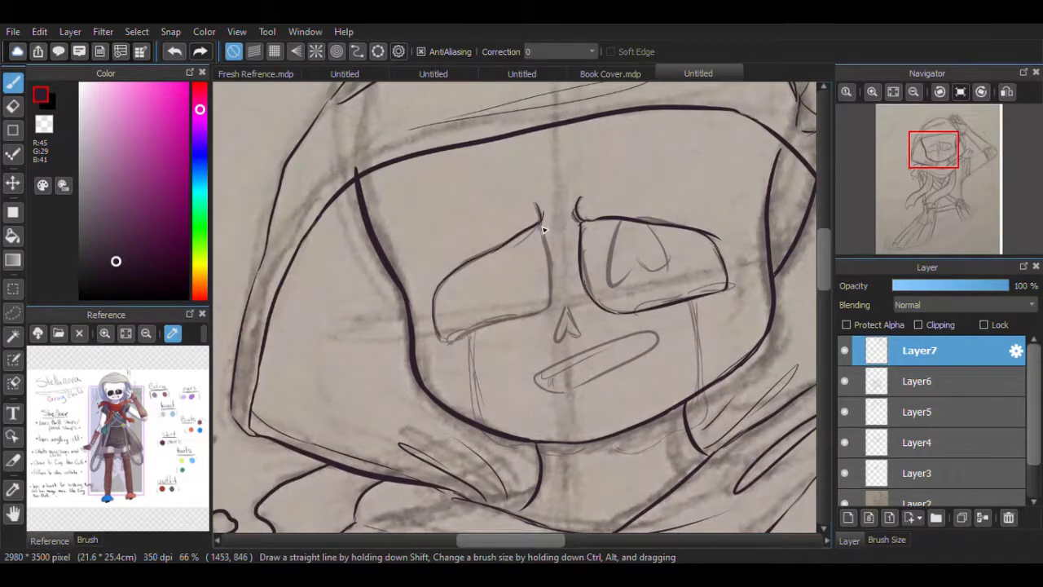
mouse_move(543, 230)
left_mouse_down()
mouse_move(530, 326)
mouse_move(546, 326)
mouse_move(546, 311)
left_mouse_up()
key("e")
key("b")
key("e")
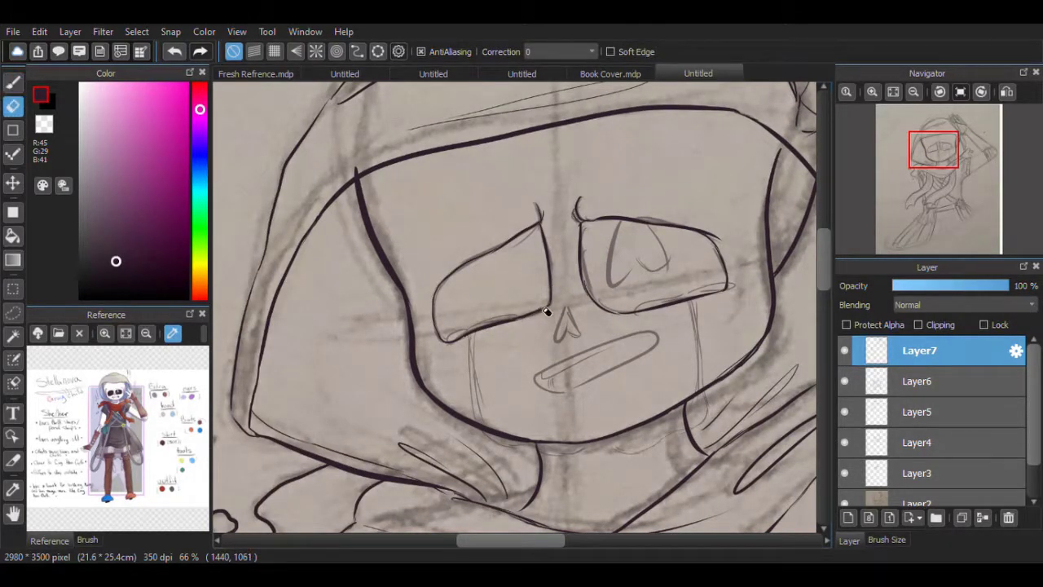
key("b")
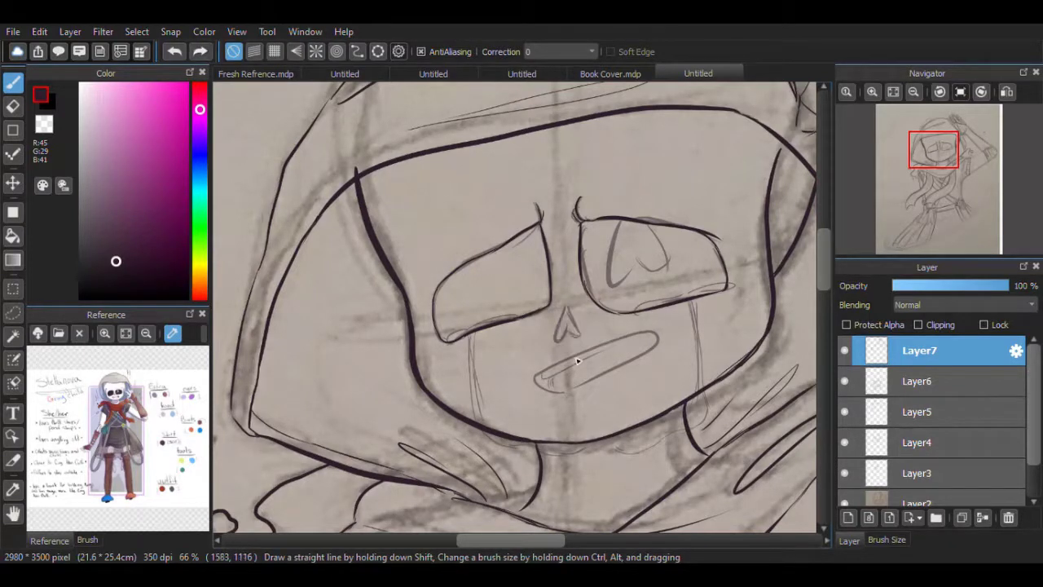
Step: Ink the nose hole, the slanted open mouth and the heart-shaped pupil in the right eye socket
mouse_move(567, 309)
left_mouse_down()
mouse_move(557, 339)
mouse_move(570, 330)
left_mouse_up()
key("ctrl+z")
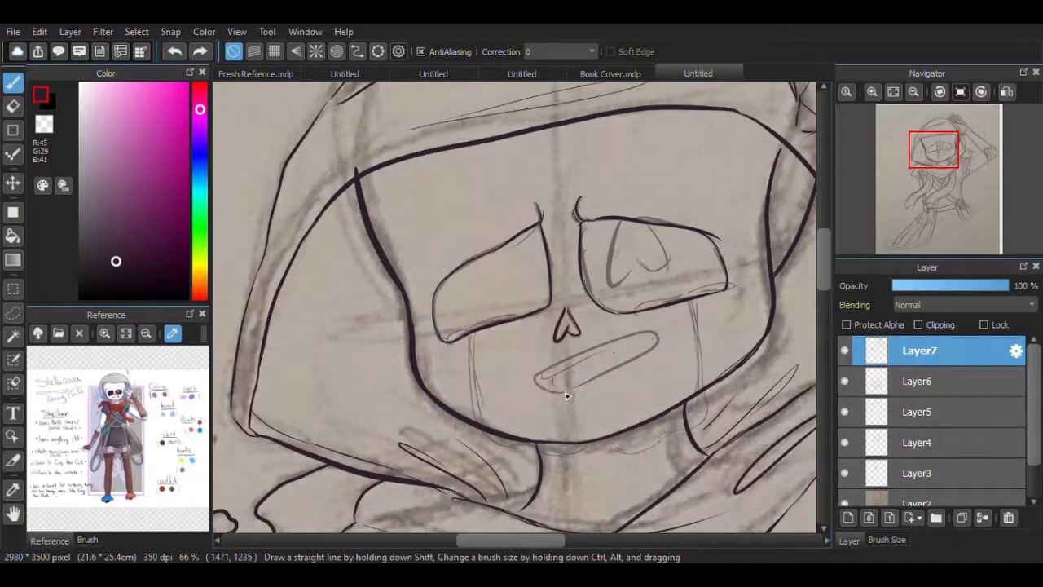
left_click_drag(535, 380, 656, 333)
left_click_drag(573, 389, 660, 339)
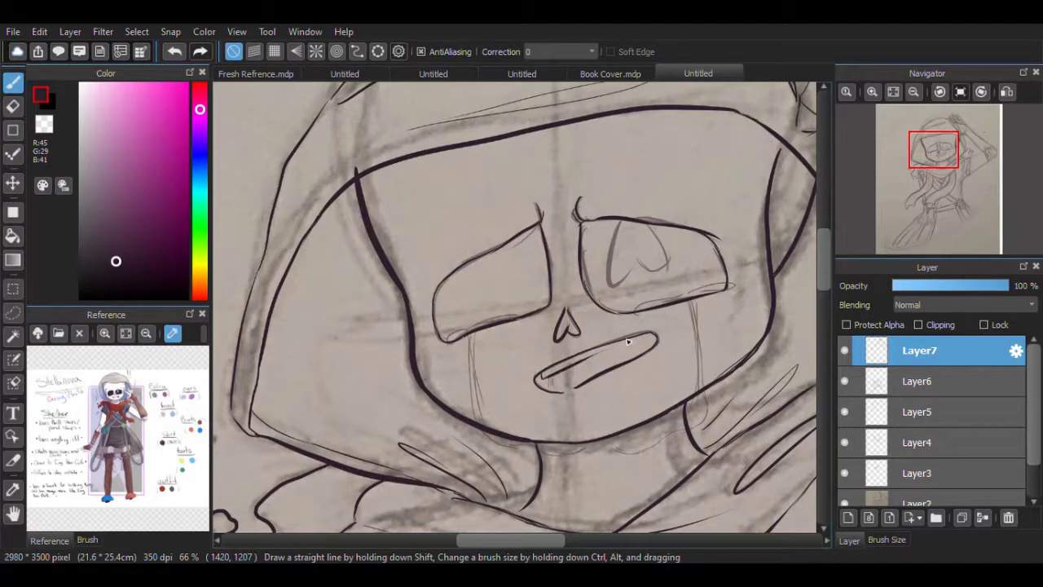
left_click_drag(617, 220, 609, 282)
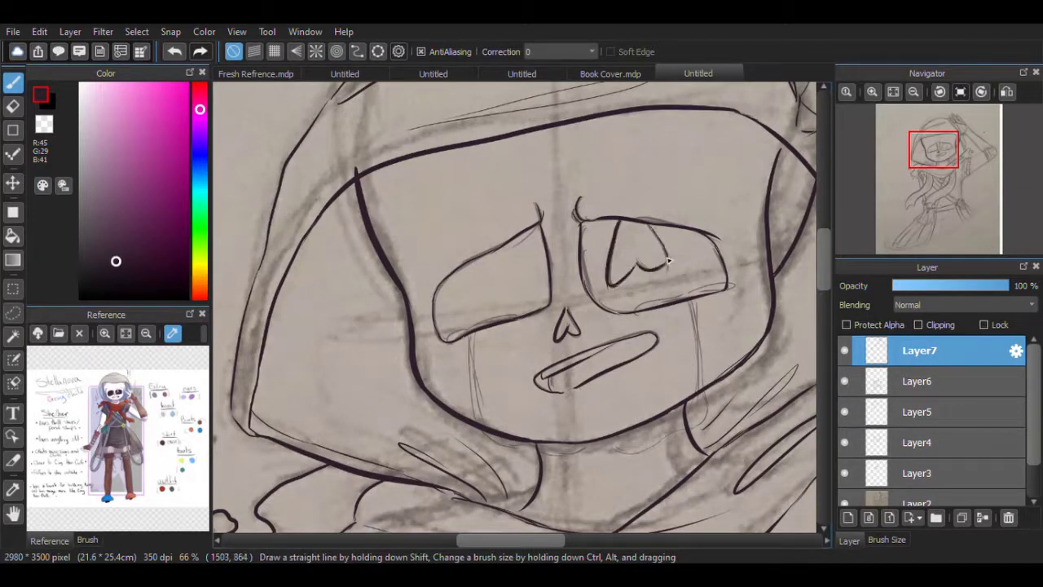
Step: Ink the tear rims under both eye sockets and the tear streaks down the face on a new layer
key("ctrl+shift+n")
left_click_drag(733, 285, 634, 312)
left_click_drag(515, 314, 447, 337)
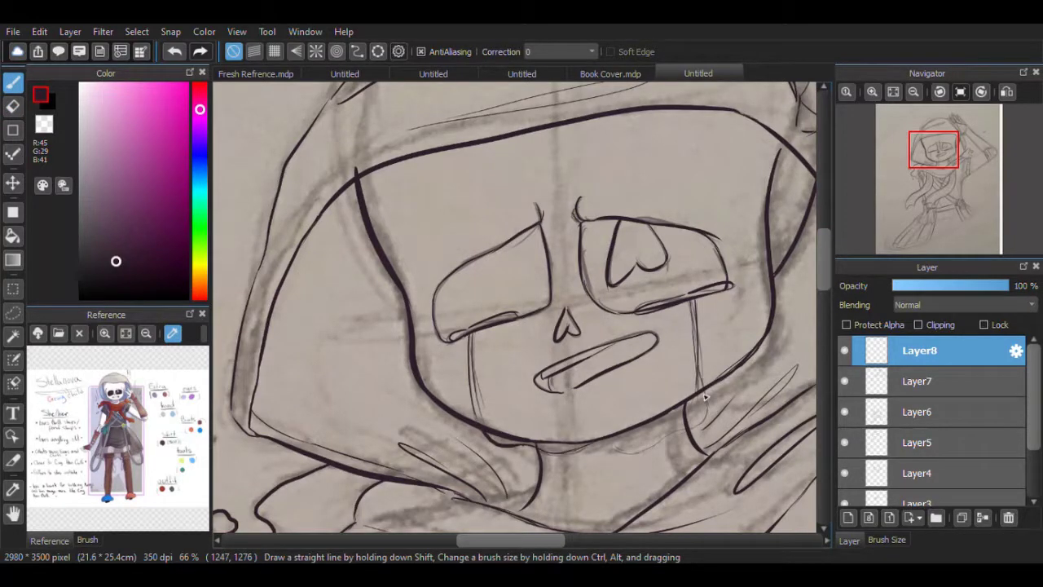
Step: Ink the long swirling curves around the character and beneath the skirt on another new layer
left_click(893, 91)
key("ctrl+shift+n")
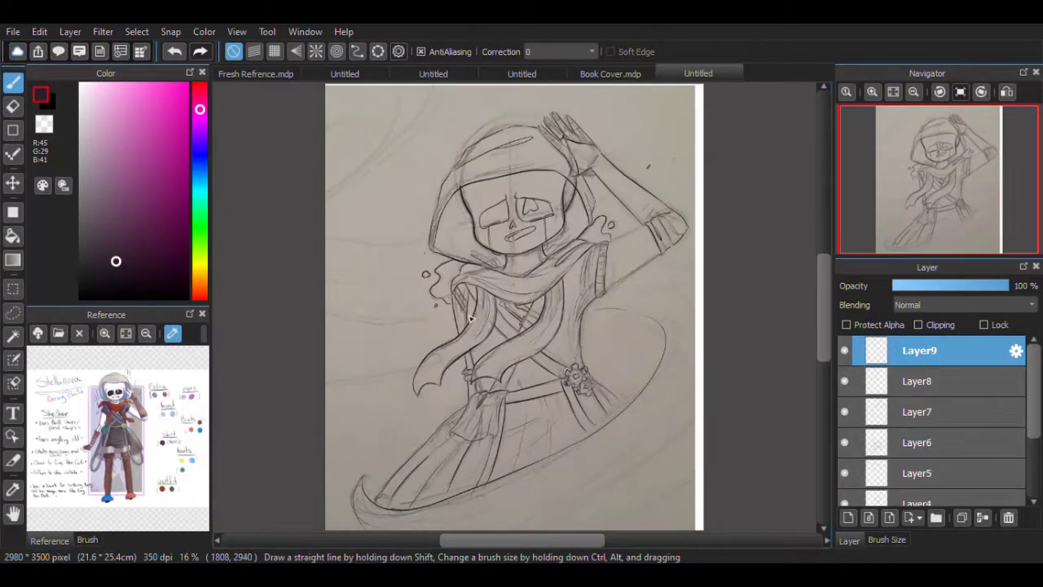
scroll(706, 310, "down", 2)
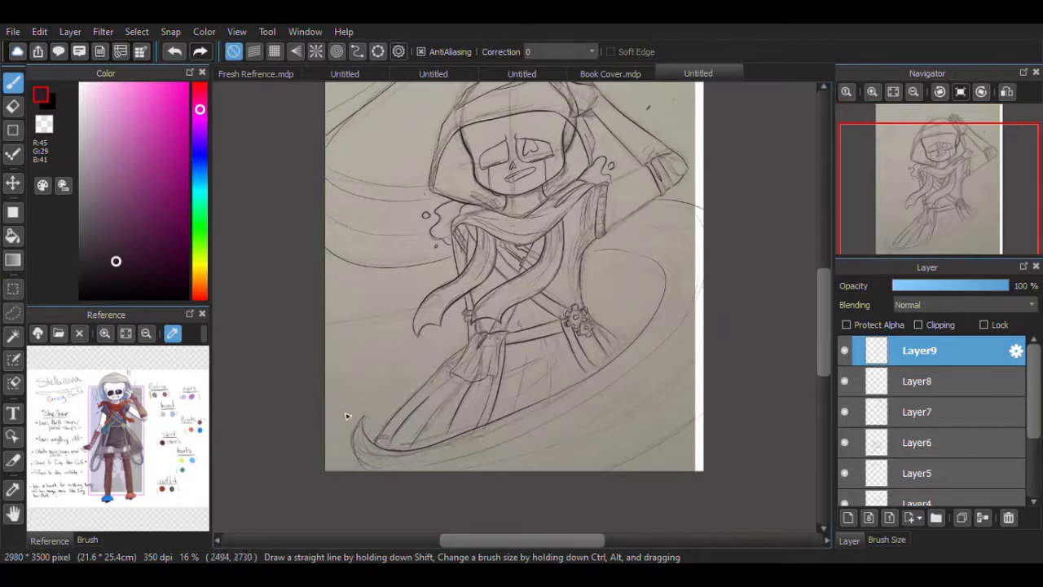
scroll(382, 216, "up", 2)
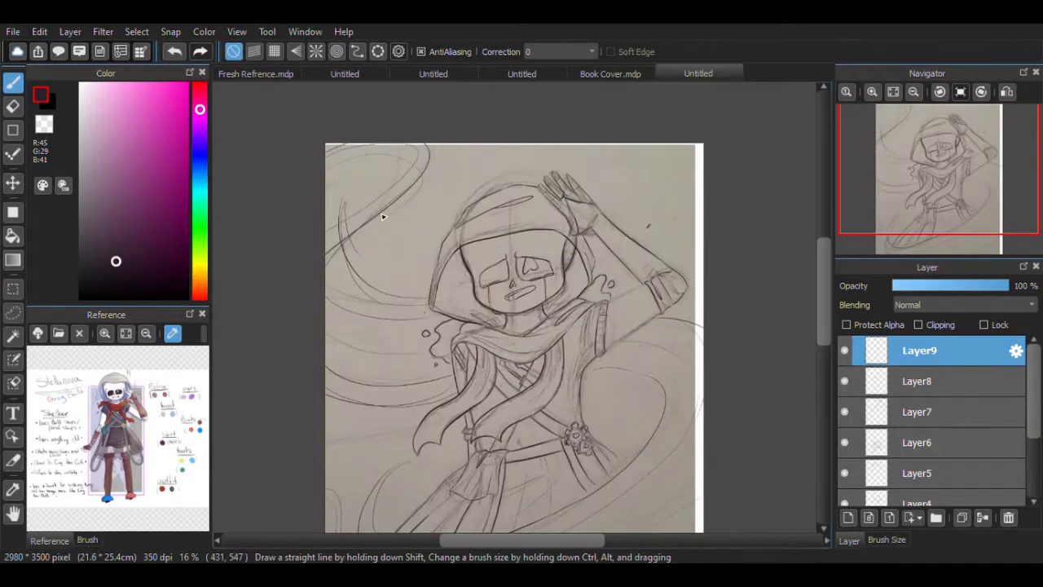
scroll(570, 293, "down", 3)
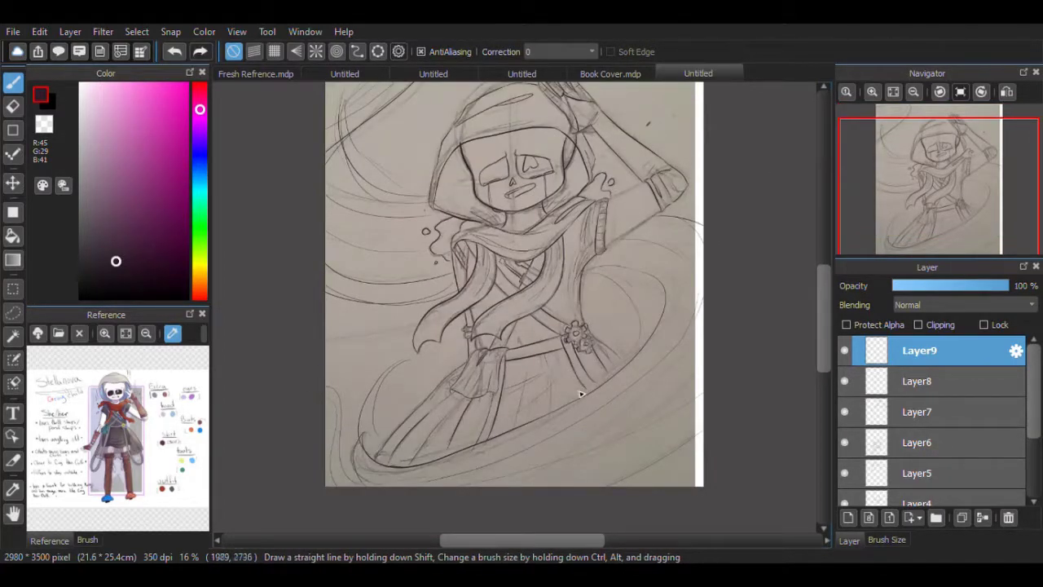
scroll(530, 273, "up", 3)
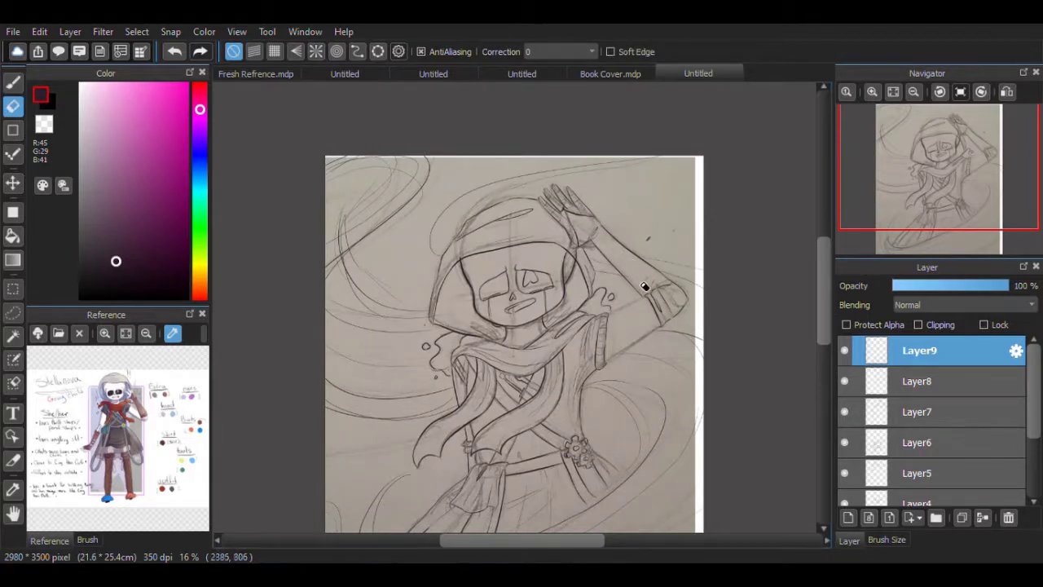
left_click(939, 213)
left_click_drag(939, 213, 945, 199)
scroll(854, 461, "down", 1)
scroll(843, 405, "up", 1)
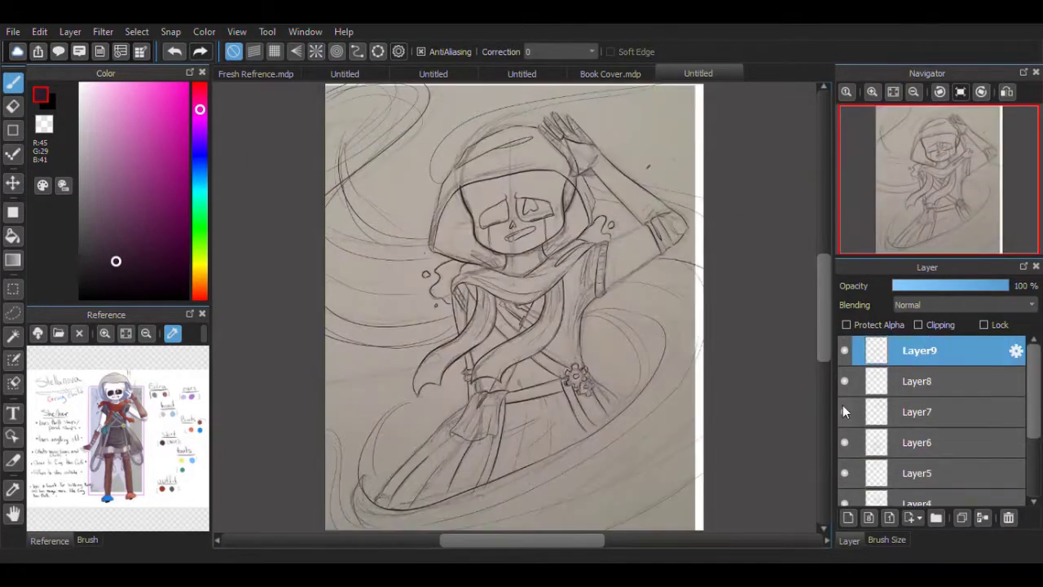
Step: Fill both eye sockets with the dark ink colour around the white heart pupil and hide Layer2 and Layer3
left_click(856, 412)
scroll(876, 146, "up", 5)
mouse_move(385, 466)
left_mouse_down()
mouse_move(559, 329)
mouse_move(566, 347)
left_mouse_up()
left_click(893, 92)
scroll(848, 457, "down", 1)
left_click(847, 474)
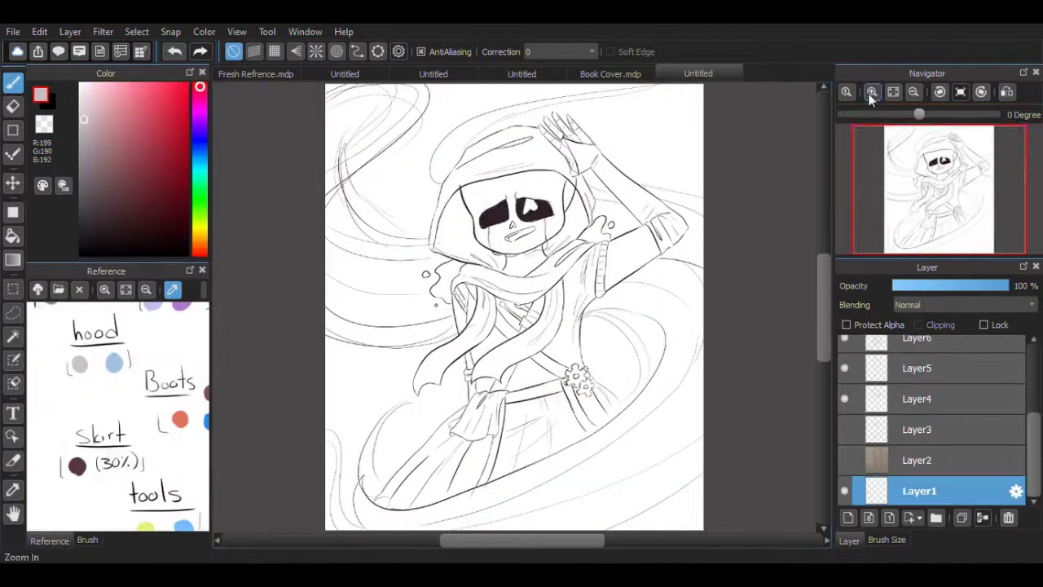
Step: Paint the crown of the hood in grey RGB 199, 190, 192 on Layer1 beneath the line art
left_click(871, 92)
left_click(919, 398)
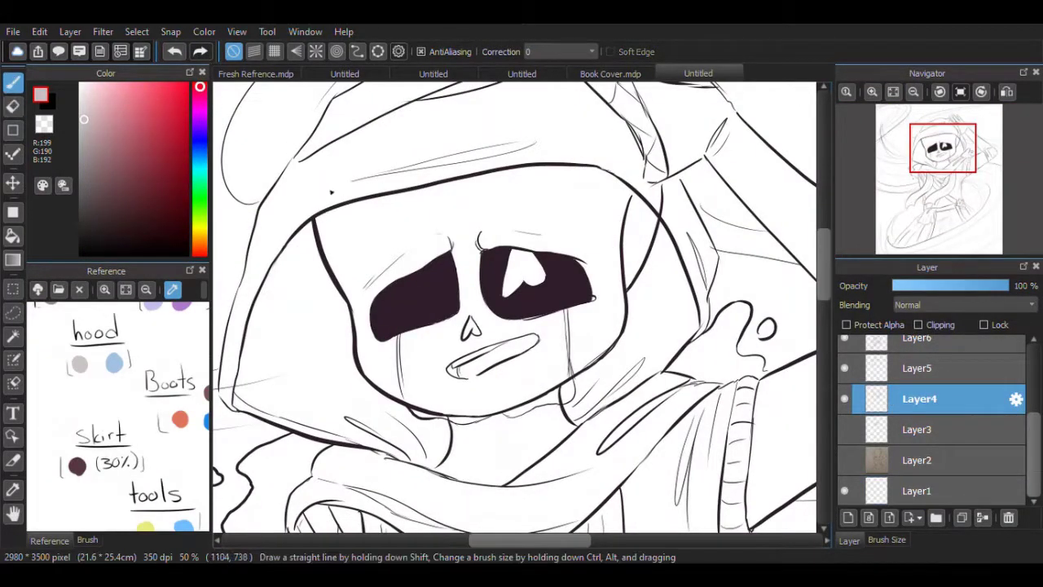
key("e")
key("b")
left_click(1015, 490)
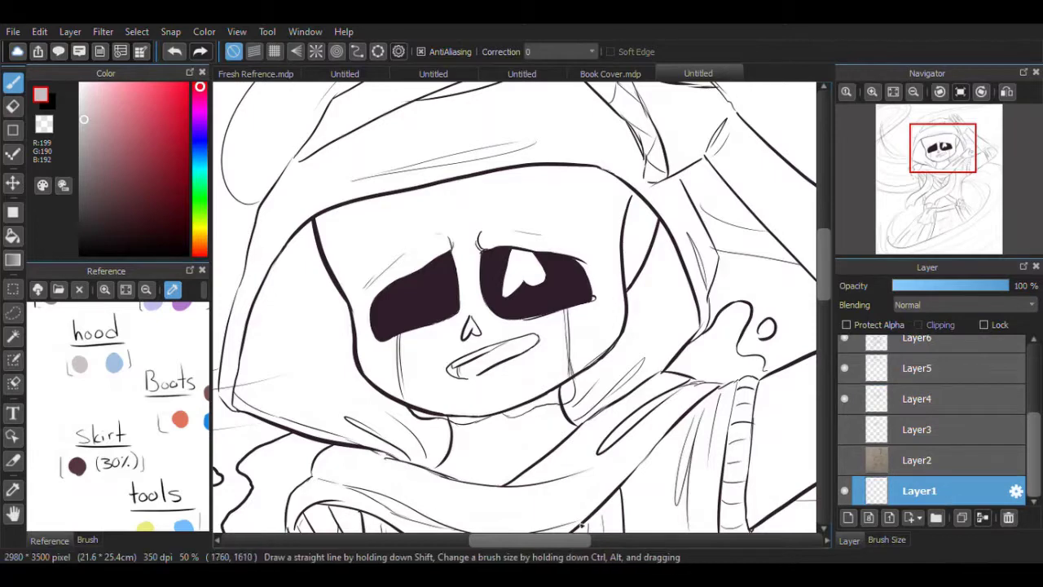
left_click(886, 540)
left_click_drag(371, 173, 489, 280)
left_click_drag(464, 228, 578, 191)
left_click_drag(562, 155, 660, 155)
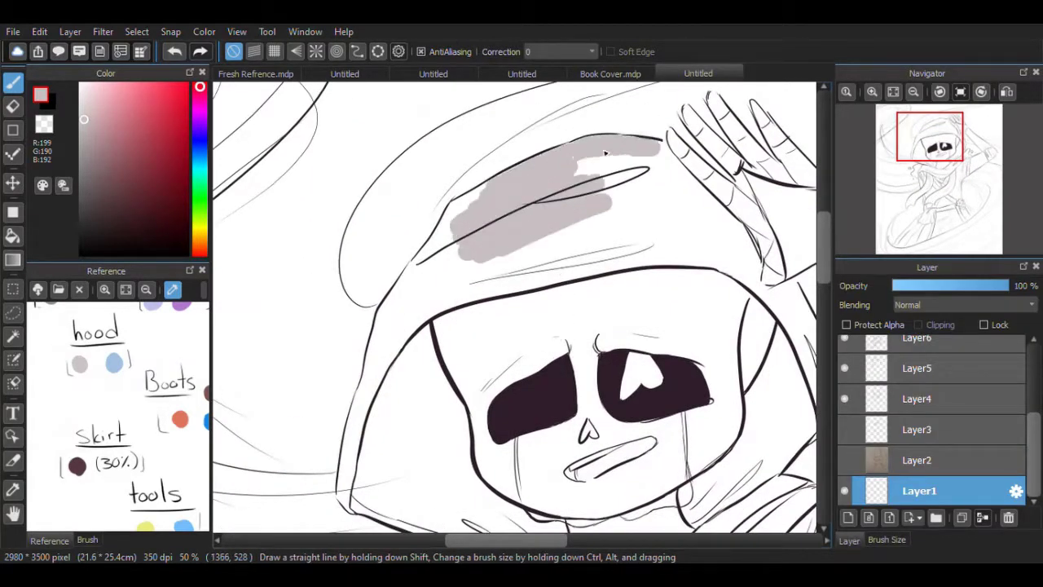
mouse_move(521, 203)
left_mouse_down()
mouse_move(501, 285)
mouse_move(437, 245)
mouse_move(399, 297)
left_mouse_up()
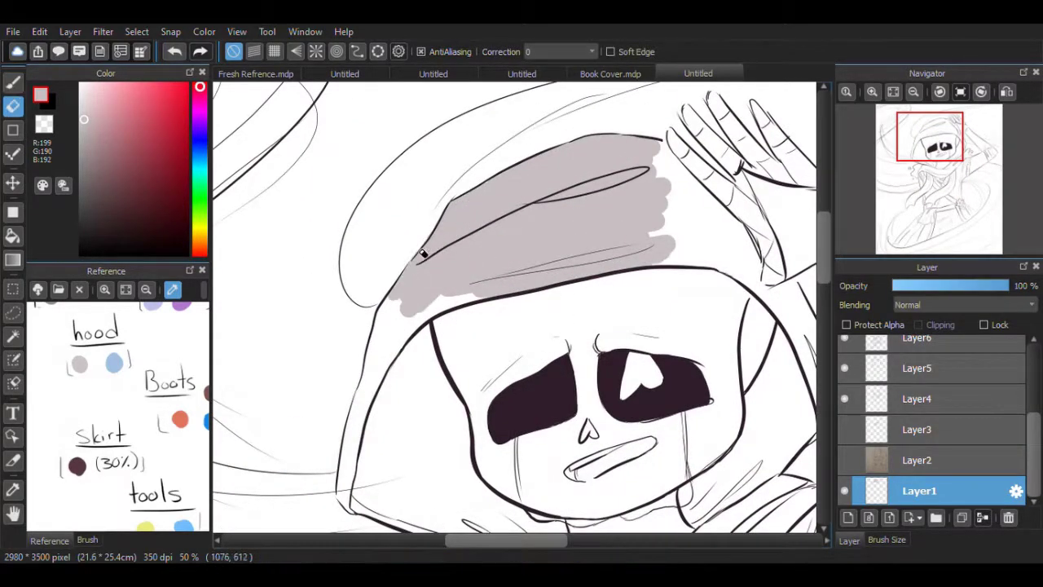
Step: Extend the grey fill down both outer sides of the hood and clean its edges
mouse_move(473, 297)
left_mouse_down()
mouse_move(399, 338)
mouse_move(371, 403)
left_mouse_up()
mouse_move(378, 330)
left_mouse_down()
mouse_move(378, 220)
mouse_move(346, 397)
mouse_move(339, 296)
left_mouse_up()
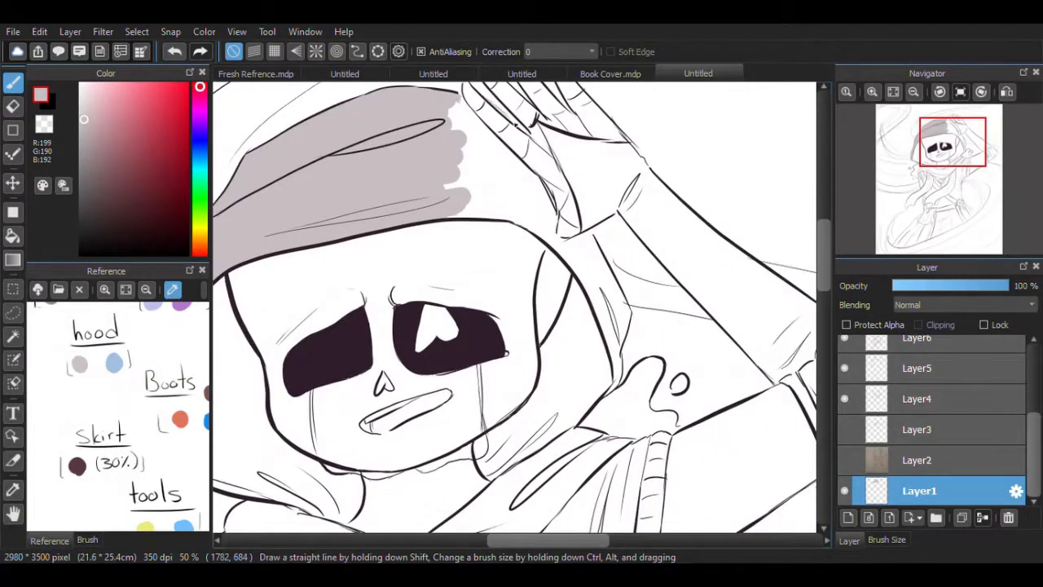
mouse_move(517, 235)
left_mouse_down()
mouse_move(489, 162)
mouse_move(583, 259)
mouse_move(607, 300)
mouse_move(596, 342)
left_mouse_up()
scroll(598, 334, "down", 3)
mouse_move(605, 270)
left_mouse_down()
mouse_move(619, 303)
mouse_move(613, 286)
mouse_move(609, 317)
left_mouse_up()
key("e")
key("b")
Step: Sample the reference's hood blue, RGB 161, 193, 225, and paint the left inner hood lining on a new layer below Layer1
left_click(116, 363)
left_click(848, 517)
left_click_drag(953, 151, 930, 150)
mouse_move(424, 212)
left_mouse_down()
mouse_move(428, 273)
mouse_move(458, 291)
mouse_move(359, 383)
mouse_move(473, 412)
mouse_move(455, 348)
left_mouse_up()
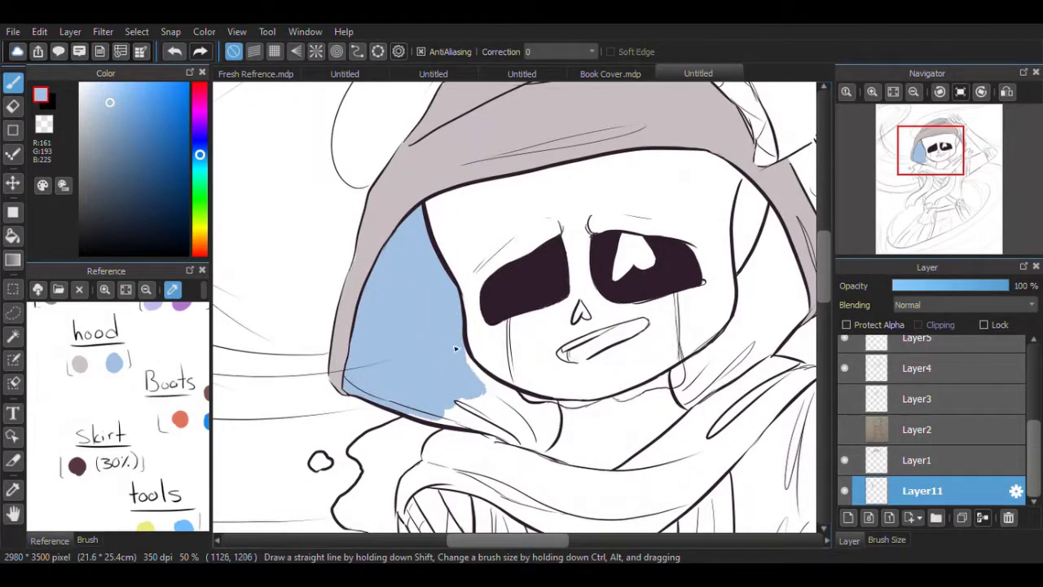
left_click_drag(508, 405, 556, 409)
left_click_drag(459, 404, 505, 405)
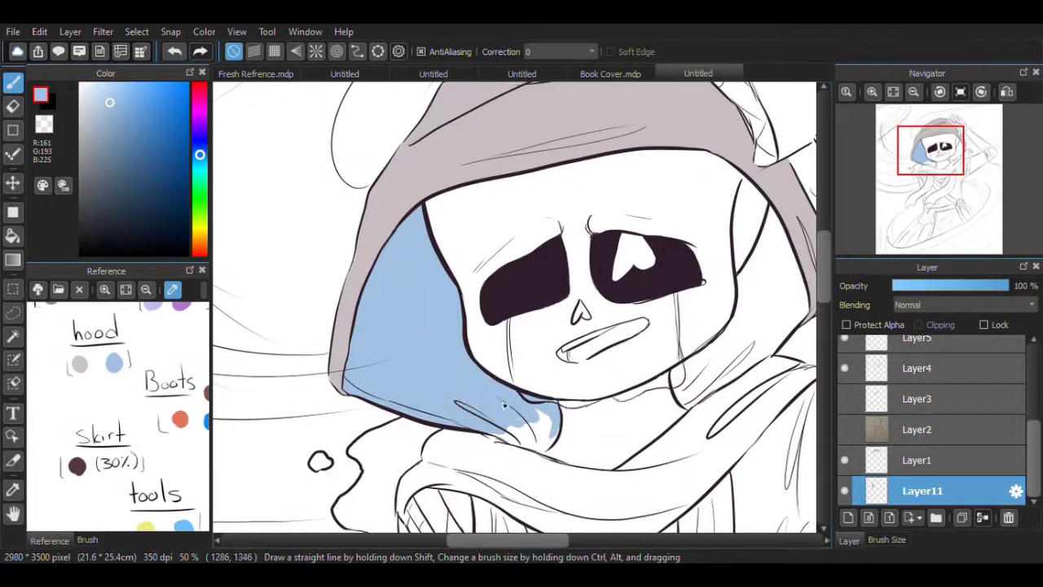
left_click_drag(529, 447, 516, 438)
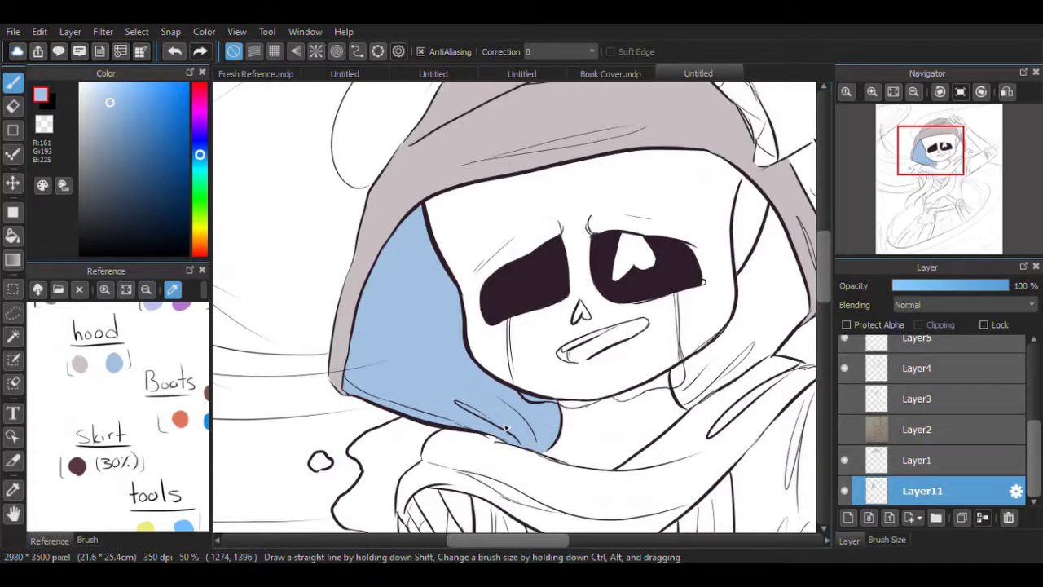
Step: Paint the right inner hood lining on Layer11 in the same blue as the left side
left_click_drag(531, 539, 566, 540)
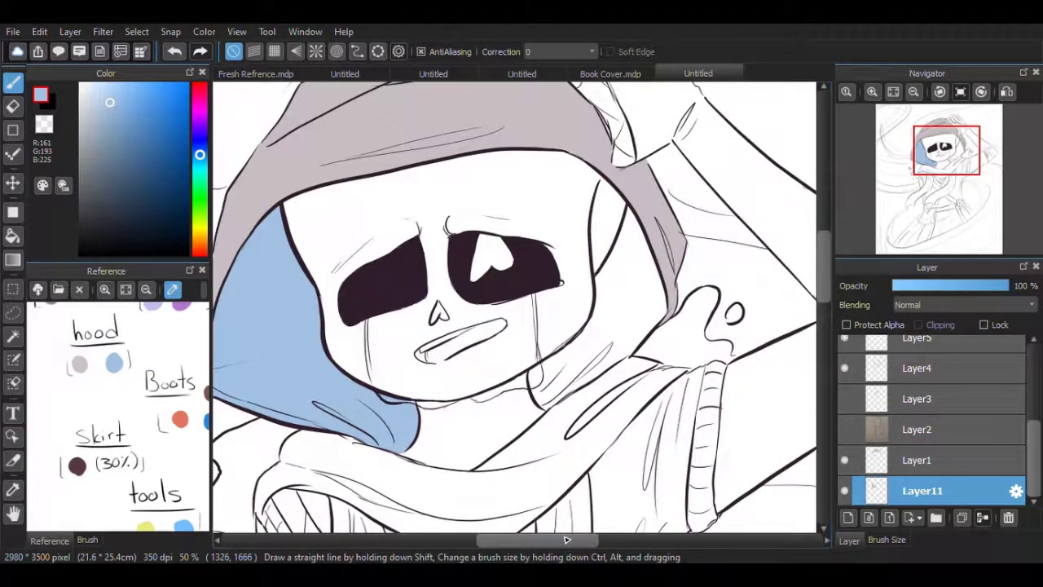
mouse_move(584, 353)
left_mouse_down()
mouse_move(604, 312)
mouse_move(601, 283)
left_mouse_up()
left_click_drag(639, 204, 657, 273)
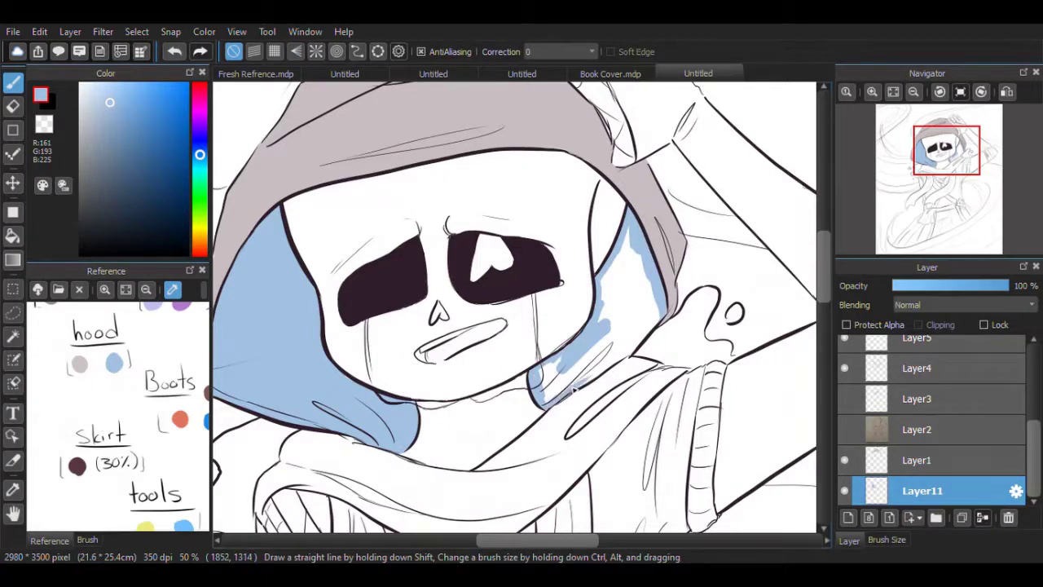
mouse_move(633, 348)
left_mouse_down()
mouse_move(629, 243)
mouse_move(634, 302)
mouse_move(605, 348)
left_mouse_up()
Step: Add a layer below Layer11, sample the reference's outfit grey, RGB 90, 90, 92, and block in the right side of the shirt
left_click(910, 517)
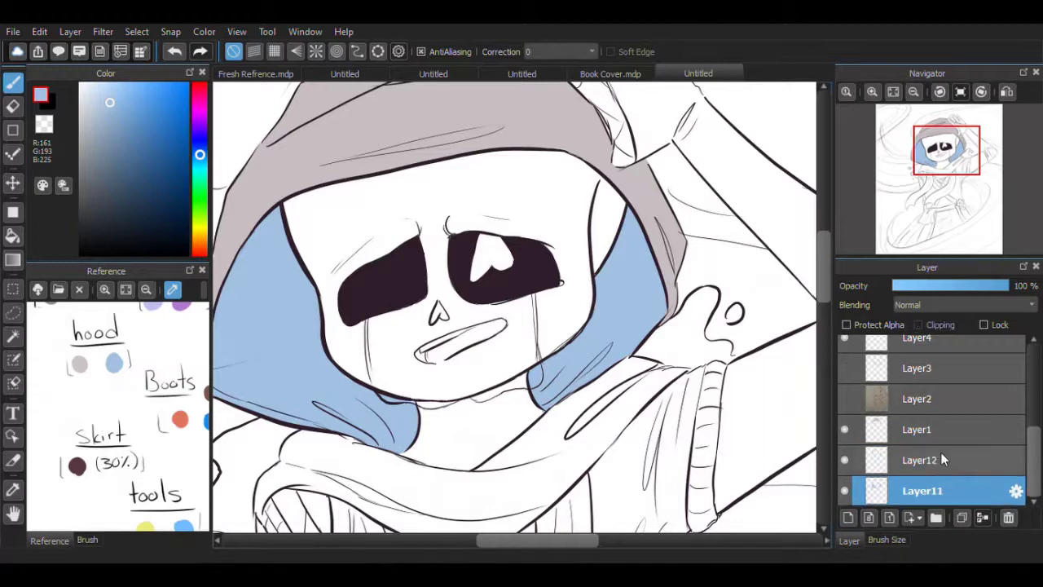
left_click_drag(940, 451, 940, 493)
scroll(119, 408, "down", 5)
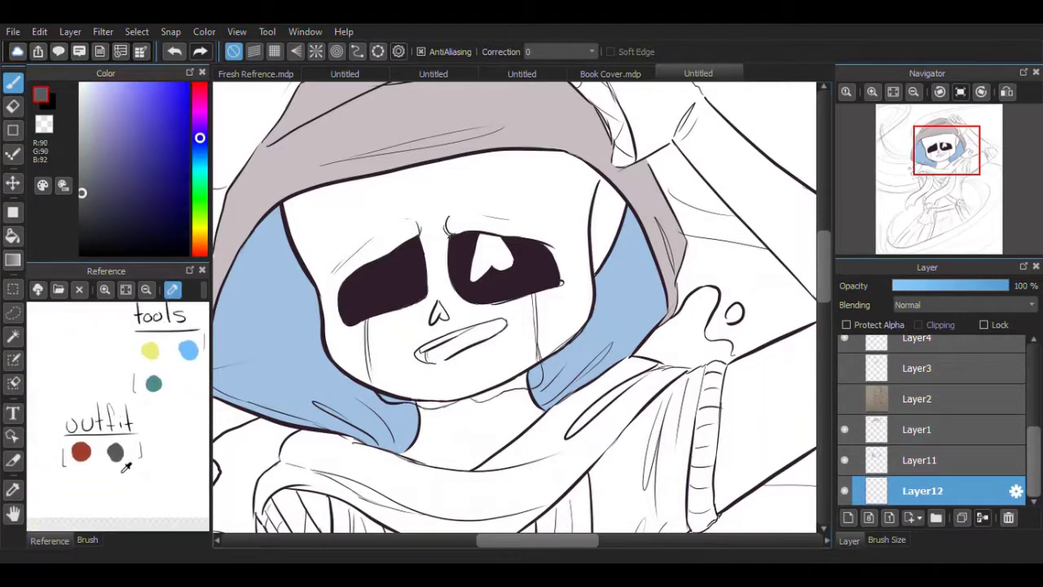
left_click(941, 204)
left_click(916, 94)
mouse_move(601, 205)
left_mouse_down()
mouse_move(590, 285)
mouse_move(570, 173)
left_mouse_up()
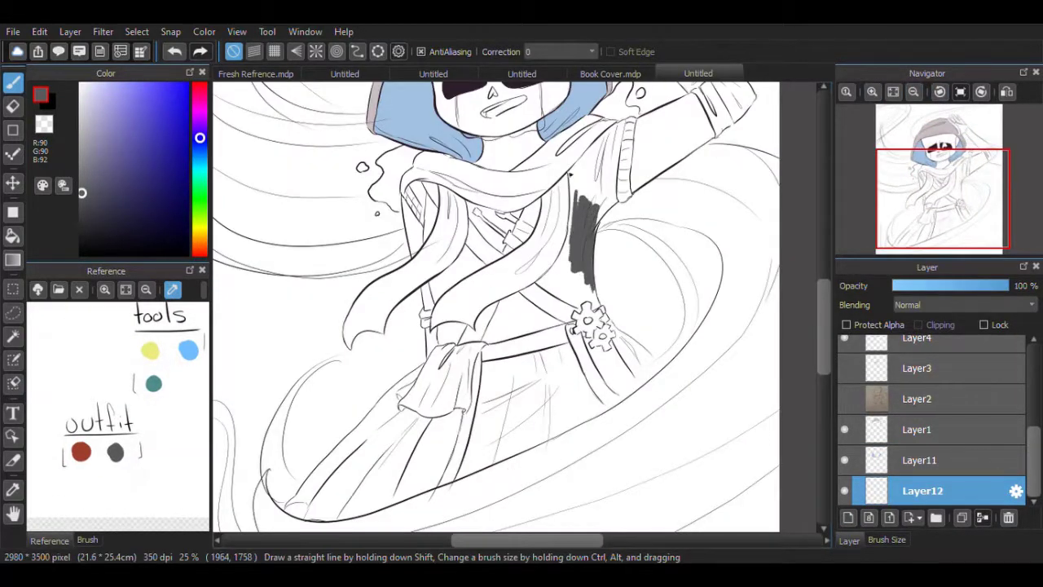
Step: Fill the shirt's right shoulder and the ribbed sleeve cuff with the dark grey up to the line art
scroll(607, 137, "up", 4)
left_click_drag(489, 212, 391, 346)
left_click_drag(391, 257, 432, 432)
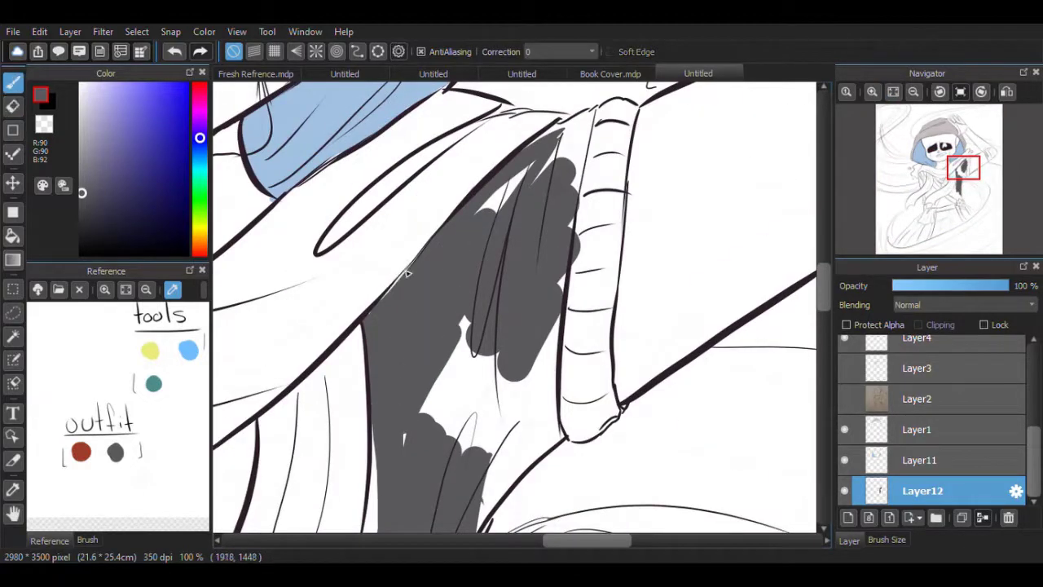
mouse_move(439, 243)
left_mouse_down()
mouse_move(473, 235)
mouse_move(526, 160)
left_mouse_up()
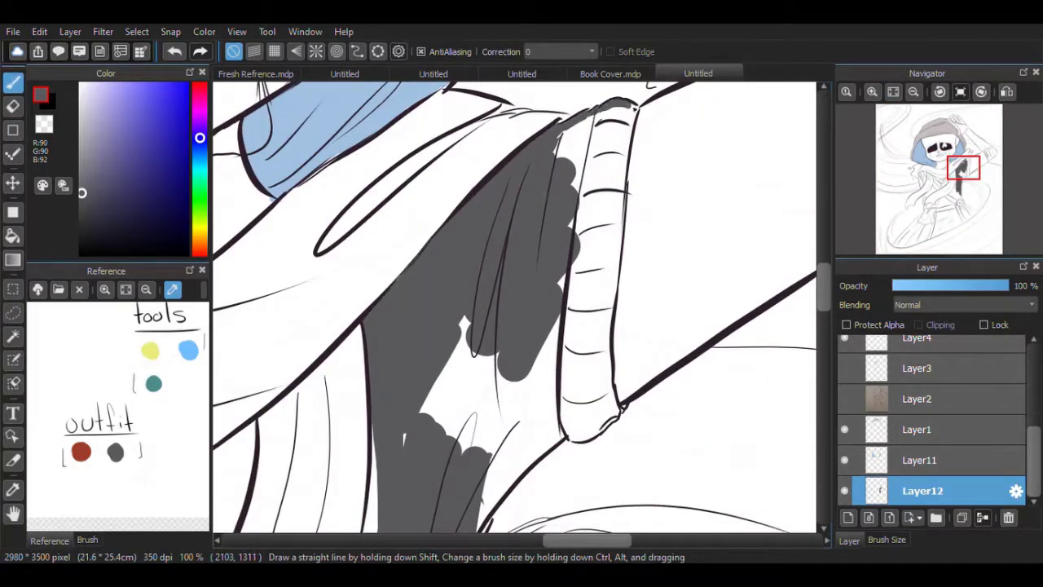
mouse_move(594, 114)
left_mouse_down()
mouse_move(627, 163)
mouse_move(614, 152)
left_mouse_up()
left_click_drag(456, 334, 538, 456)
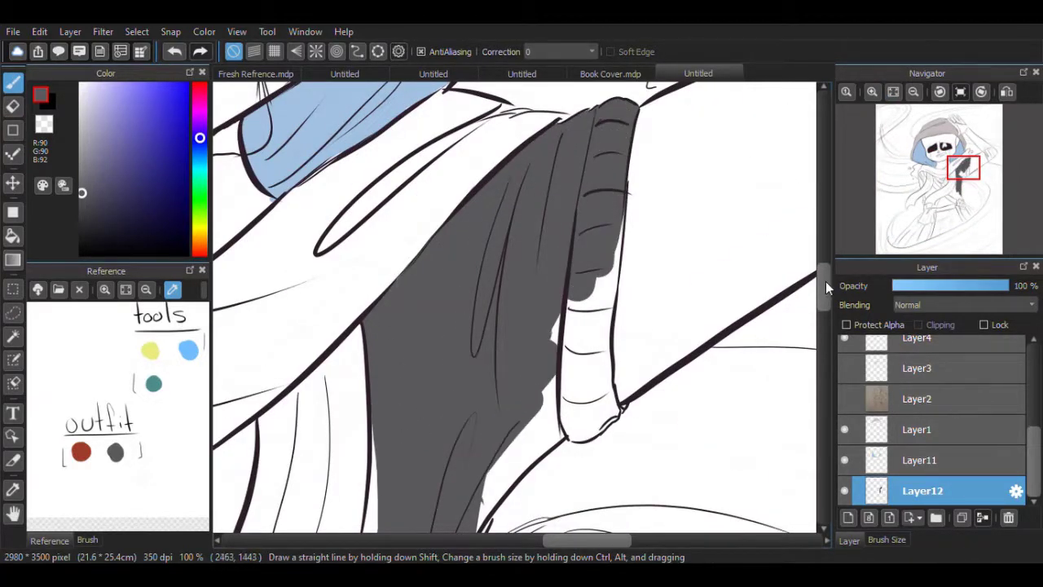
left_click_drag(824, 287, 824, 307)
mouse_move(496, 302)
left_mouse_down()
mouse_move(481, 383)
mouse_move(583, 310)
mouse_move(610, 259)
mouse_move(614, 147)
mouse_move(587, 244)
left_mouse_up()
Step: Extend the dark grey down the shirt's right side to the hip gears and close the gap along the scarf tail
scroll(639, 349, "up", 5)
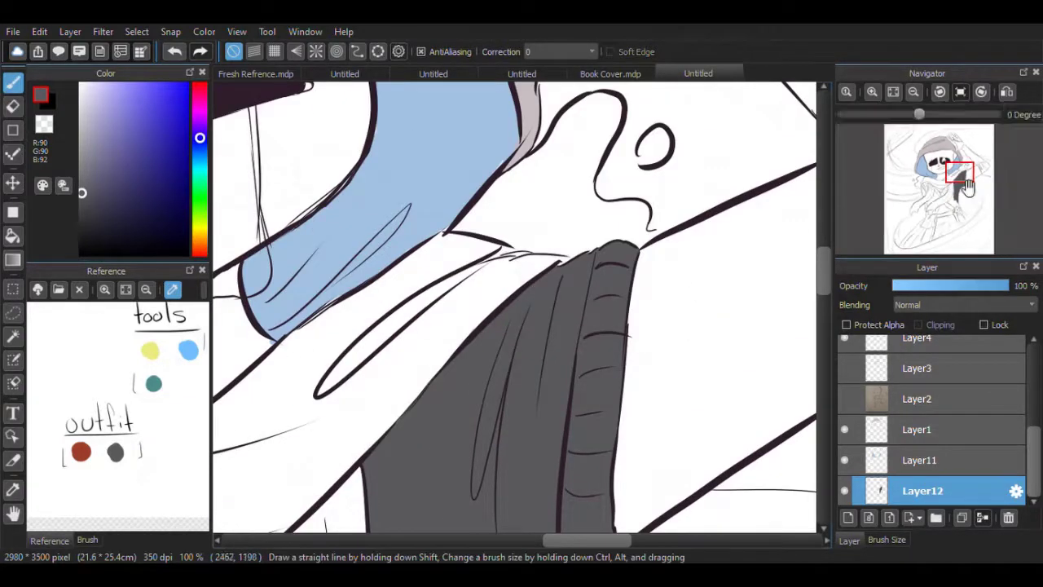
scroll(676, 352, "down", 5)
mouse_move(599, 175)
left_mouse_down()
mouse_move(563, 245)
mouse_move(501, 268)
left_mouse_up()
left_click_drag(581, 193, 612, 324)
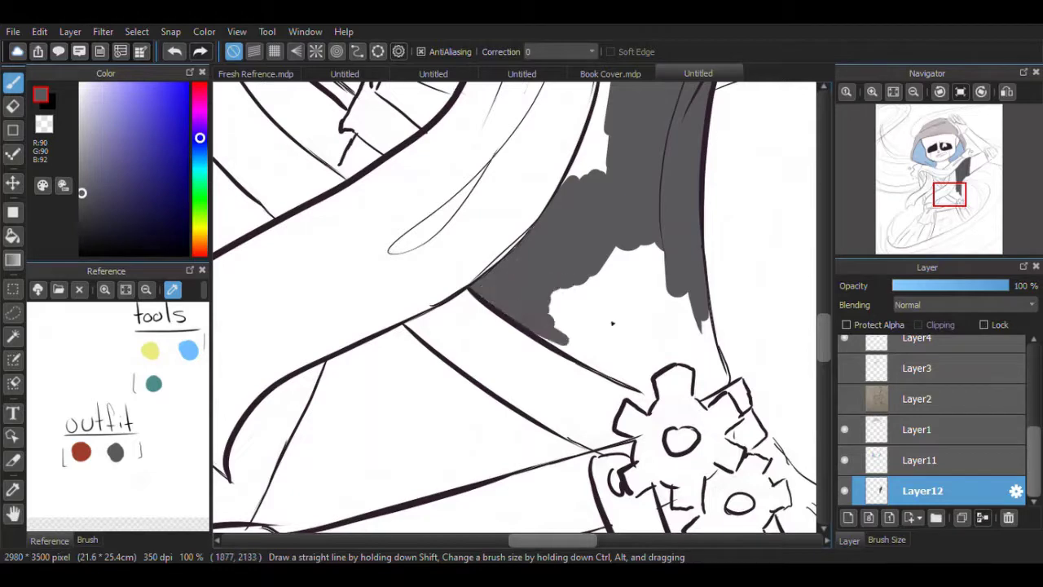
mouse_move(611, 372)
left_mouse_down()
mouse_move(671, 300)
mouse_move(705, 306)
mouse_move(712, 368)
left_mouse_up()
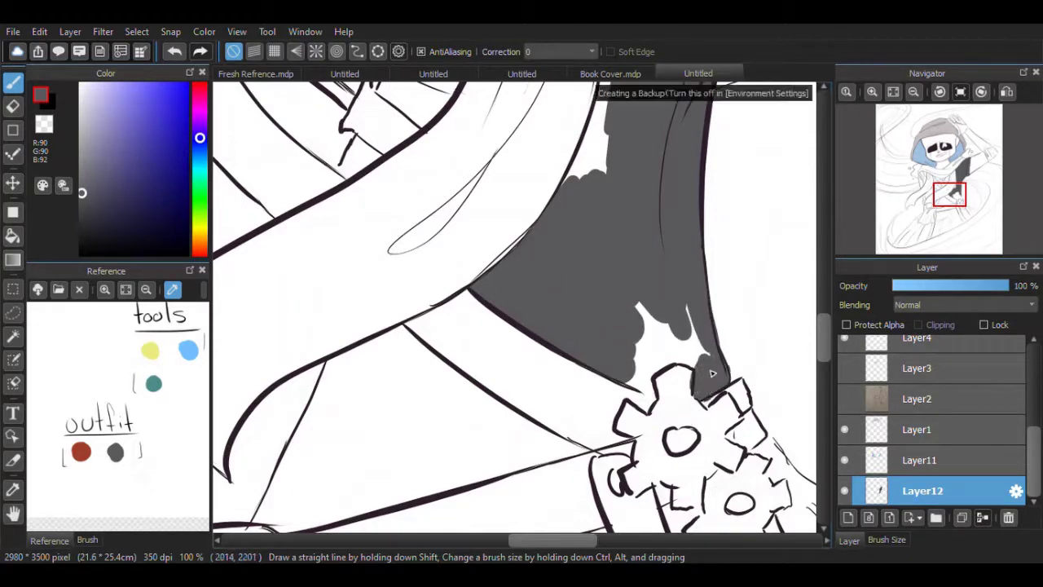
mouse_move(652, 399)
left_mouse_down()
mouse_move(699, 360)
mouse_move(649, 319)
mouse_move(650, 338)
mouse_move(579, 369)
mouse_move(592, 322)
left_mouse_up()
scroll(643, 306, "up", 5)
scroll(594, 347, "up", 3)
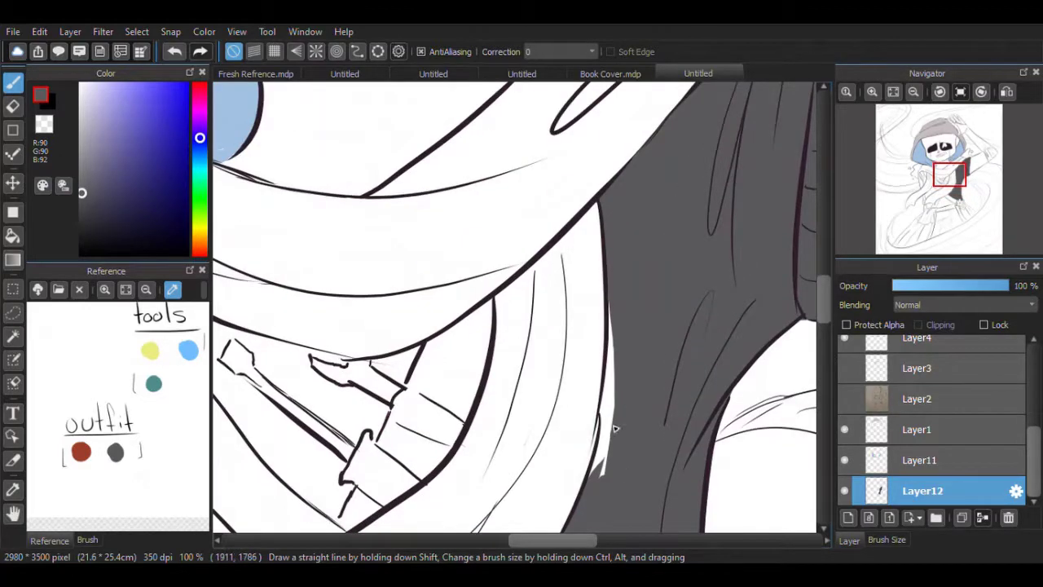
left_click_drag(603, 481, 619, 307)
Step: Outline and fill the triangular shirt area between the crossed straps and the belt with dark grey
scroll(619, 307, "down", 6)
left_click_drag(379, 436, 425, 328)
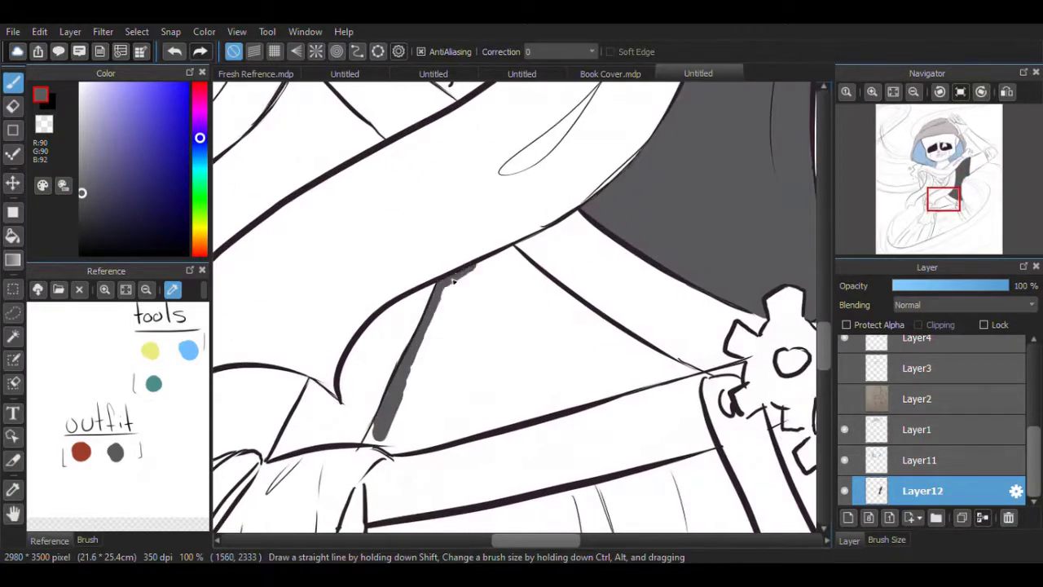
mouse_move(515, 254)
left_mouse_down()
mouse_move(558, 301)
mouse_move(678, 368)
mouse_move(659, 340)
left_mouse_up()
mouse_move(465, 303)
left_mouse_down()
mouse_move(373, 442)
mouse_move(443, 438)
mouse_move(684, 375)
left_mouse_up()
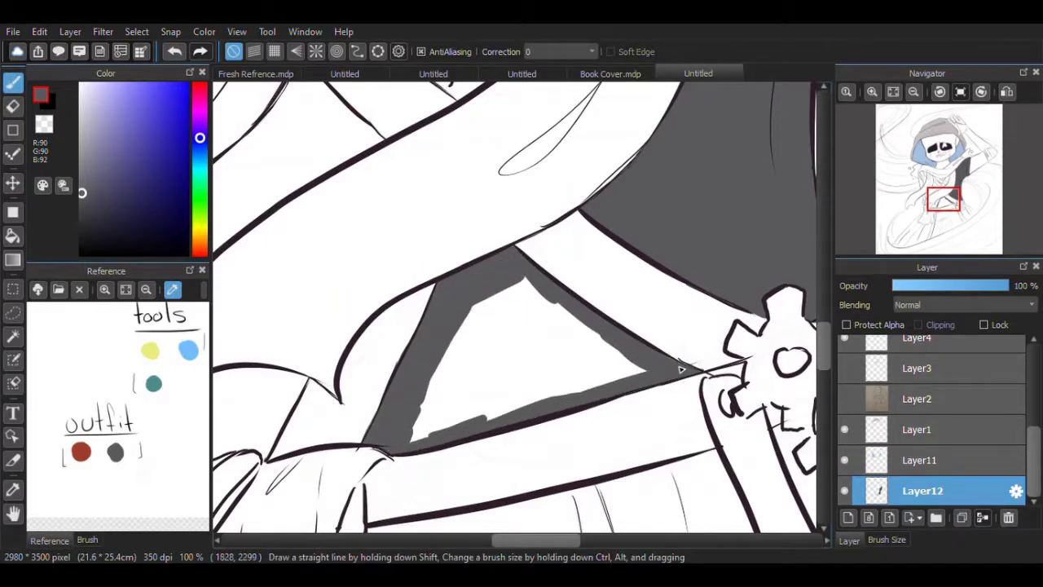
mouse_move(522, 287)
left_mouse_down()
mouse_move(489, 389)
mouse_move(524, 410)
left_mouse_up()
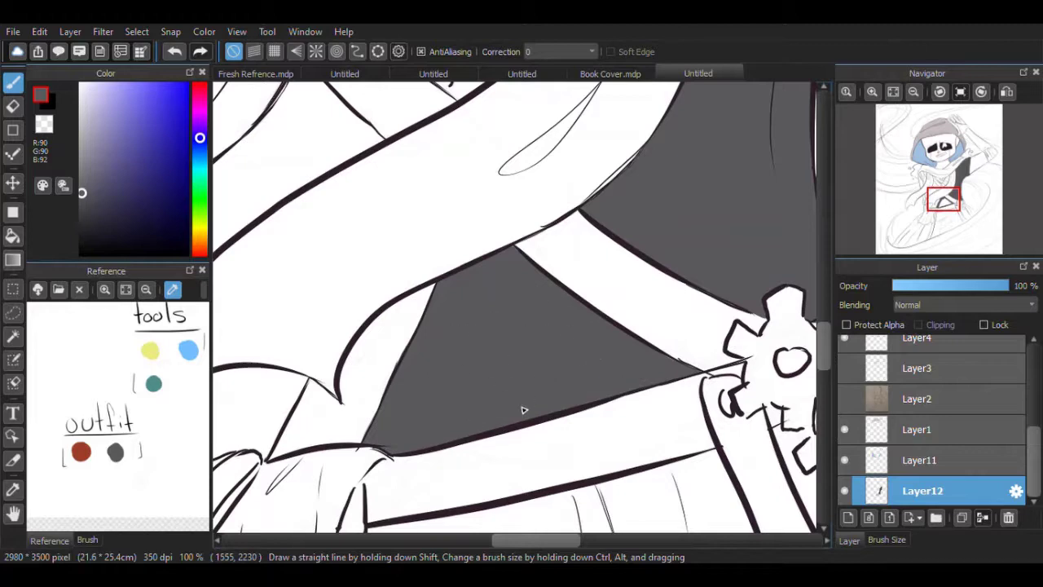
Step: Fill the small shirt patch above the waist cloth and the midriff gap between the two scarf tails with dark grey
scroll(524, 410, "left", 5)
mouse_move(576, 361)
left_mouse_down()
mouse_move(650, 391)
mouse_move(575, 439)
mouse_move(553, 394)
mouse_move(619, 394)
mouse_move(587, 400)
left_mouse_up()
key("e")
key("b")
scroll(587, 367, "up", 5)
mouse_move(537, 230)
left_mouse_down()
mouse_move(600, 295)
mouse_move(432, 440)
mouse_move(436, 363)
left_mouse_up()
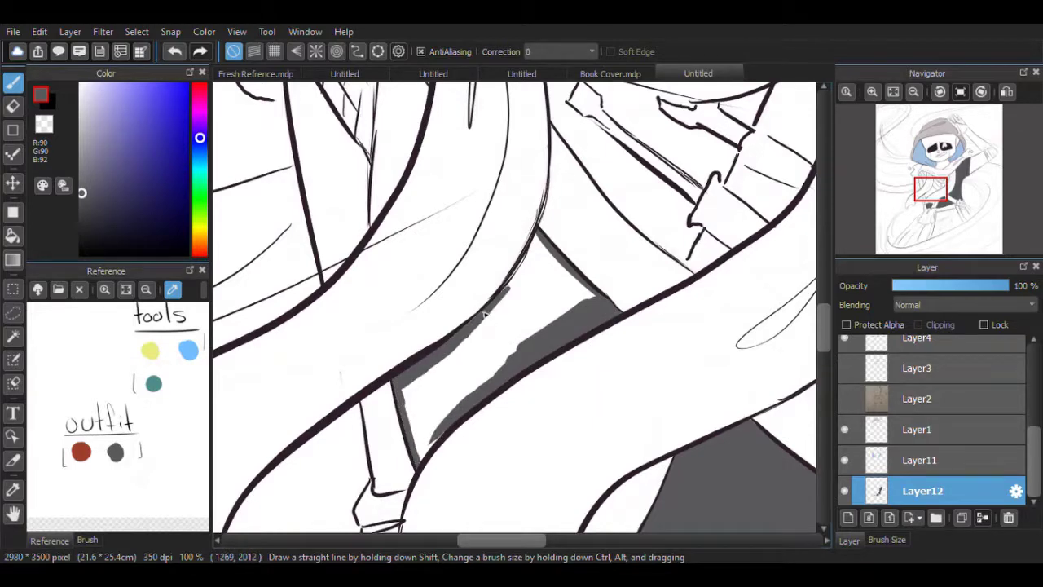
mouse_move(528, 262)
left_mouse_down()
mouse_move(510, 322)
mouse_move(587, 326)
left_mouse_up()
mouse_move(554, 285)
left_mouse_down()
mouse_move(410, 414)
mouse_move(440, 456)
left_mouse_up()
Step: Paint the left shoulder and sleeve area visible beneath the scarf in dark grey
left_click(947, 198)
left_click_drag(946, 198, 933, 184)
left_click_drag(398, 237, 458, 303)
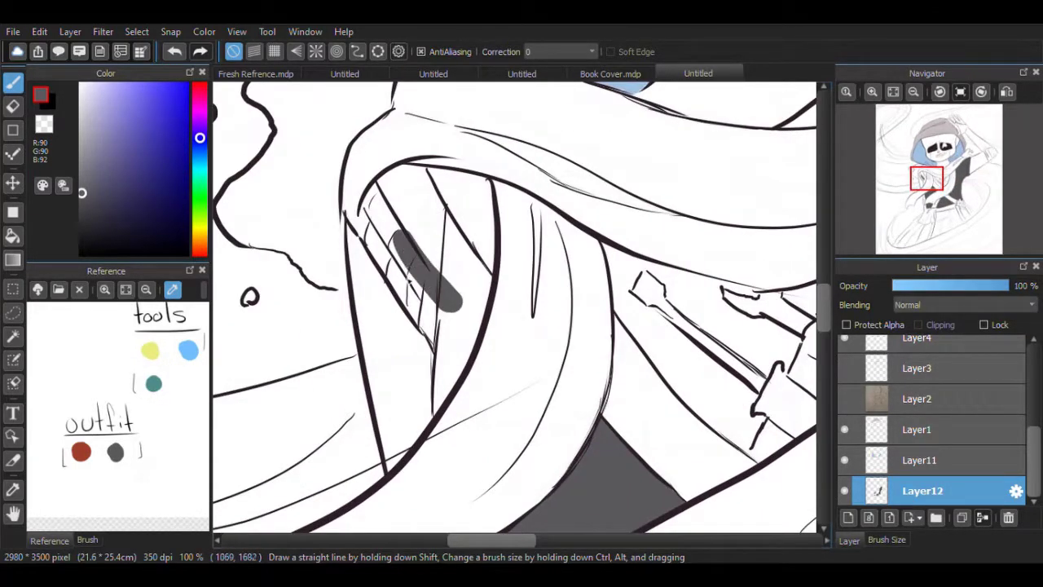
mouse_move(408, 273)
left_mouse_down()
mouse_move(432, 334)
mouse_move(383, 245)
mouse_move(444, 253)
mouse_move(438, 390)
left_mouse_up()
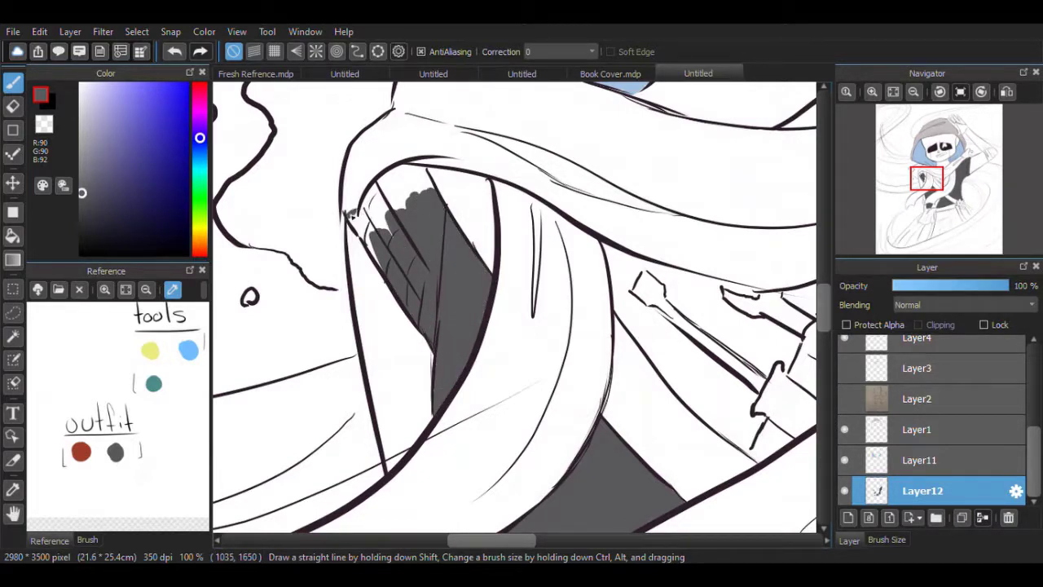
mouse_move(348, 213)
left_mouse_down()
mouse_move(420, 178)
mouse_move(471, 178)
mouse_move(493, 277)
mouse_move(373, 245)
mouse_move(392, 196)
mouse_move(384, 208)
mouse_move(460, 194)
mouse_move(498, 205)
left_mouse_up()
Step: Fill the chest area under the scarf with dark grey, working around the tools tucked in the strap
left_click_drag(812, 154, 376, 271)
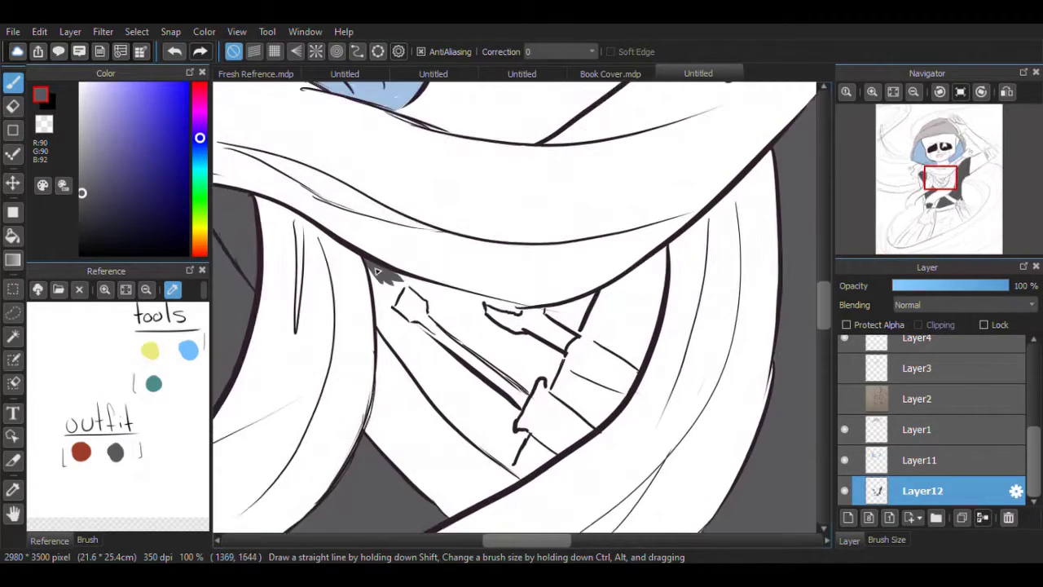
mouse_move(408, 357)
left_mouse_down()
mouse_move(423, 330)
mouse_move(459, 376)
mouse_move(448, 344)
mouse_move(411, 352)
mouse_move(511, 471)
mouse_move(522, 437)
mouse_move(499, 429)
mouse_move(450, 361)
left_mouse_up()
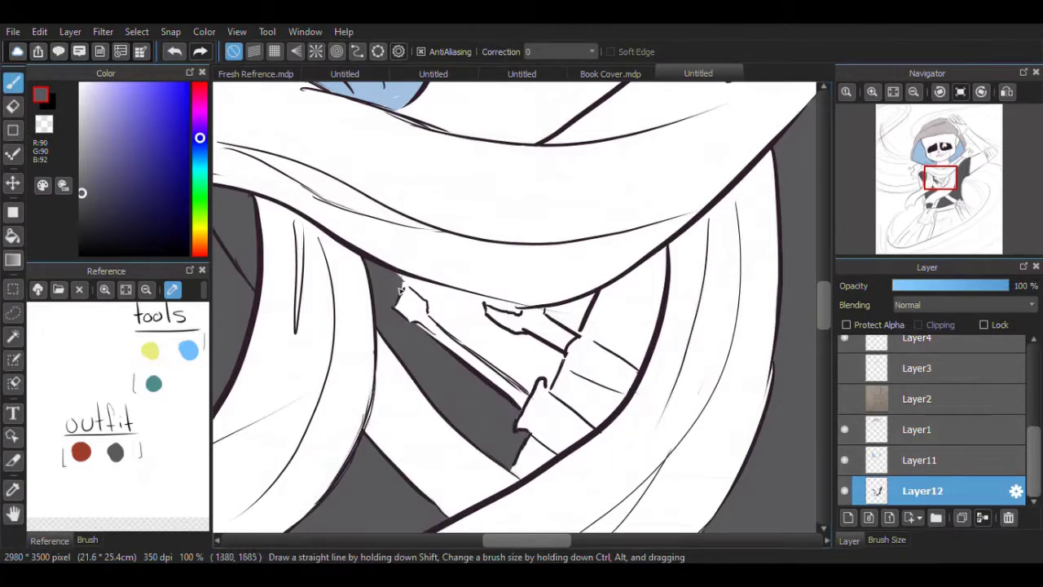
left_click_drag(431, 311, 518, 371)
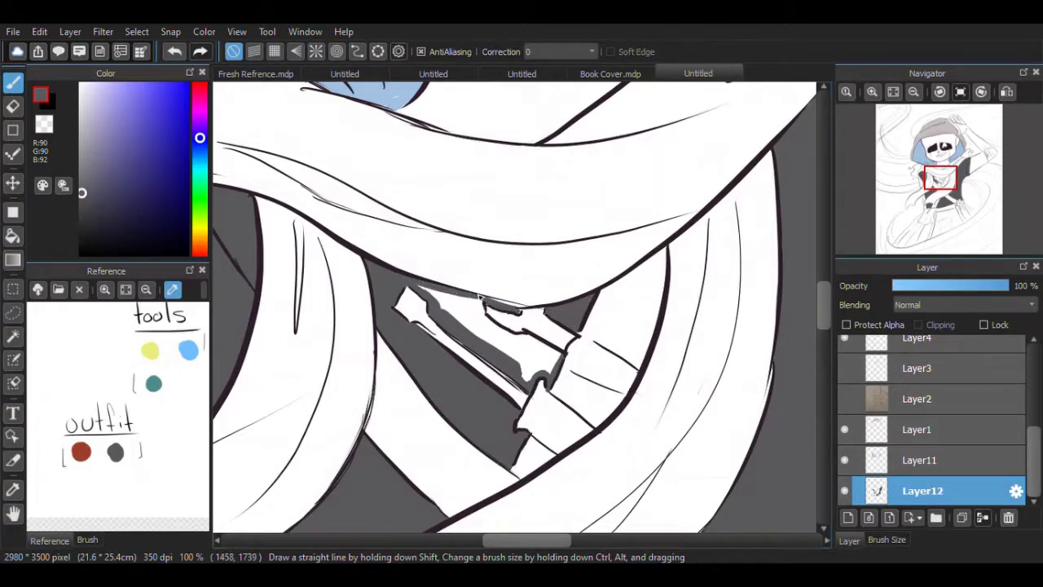
mouse_move(481, 298)
left_mouse_down()
mouse_move(475, 335)
mouse_move(516, 345)
left_mouse_up()
Step: Paint the skirt section below the hanging waist cloth in dark grey up to the cloth's hem
scroll(516, 345, "down", 5)
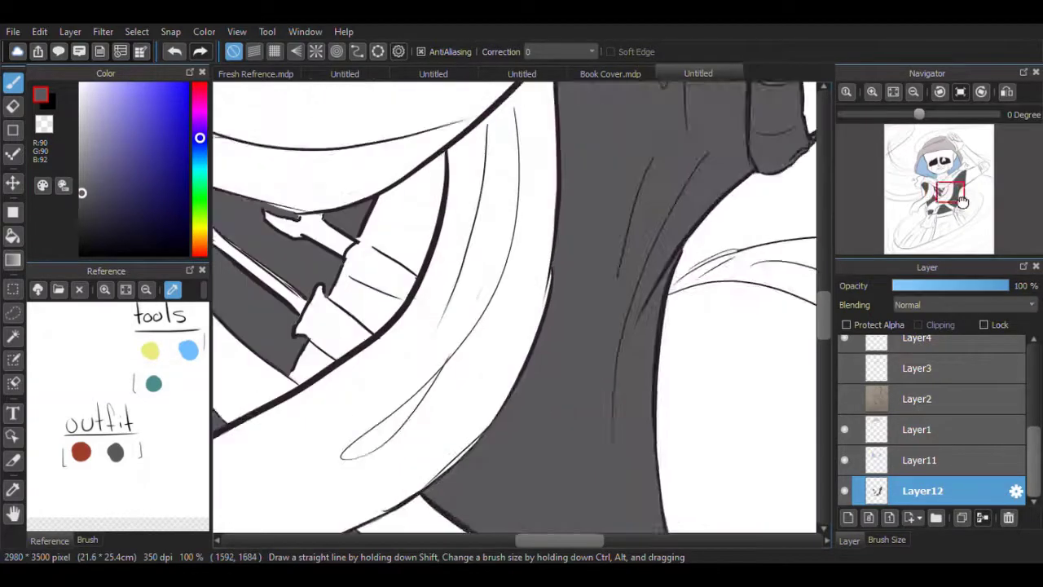
mouse_move(391, 407)
left_mouse_down()
mouse_move(438, 303)
mouse_move(545, 309)
mouse_move(497, 430)
mouse_move(346, 470)
mouse_move(350, 493)
mouse_move(517, 397)
mouse_move(489, 431)
left_mouse_up()
scroll(489, 432, "up", 3)
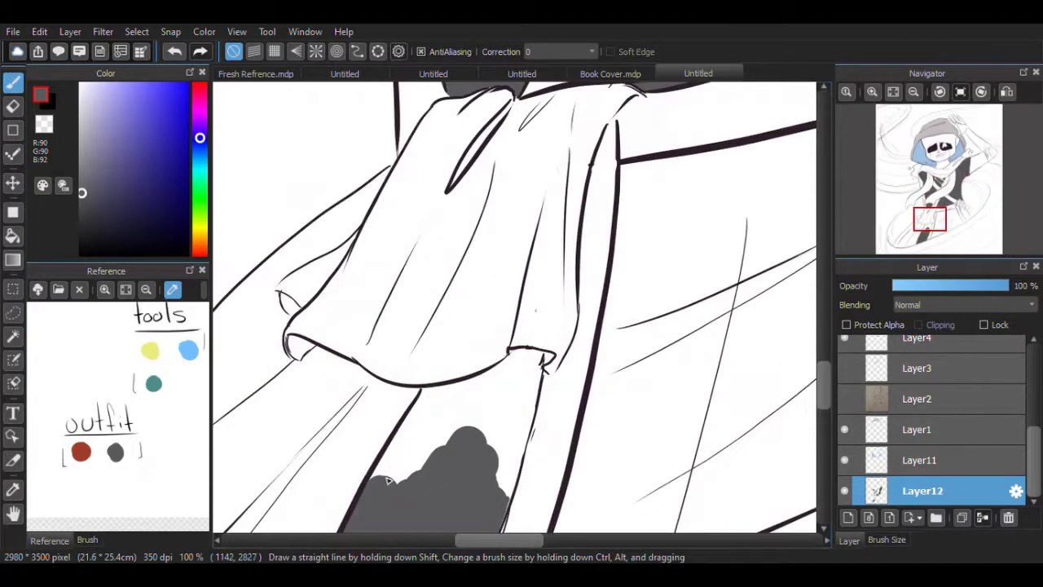
left_click_drag(407, 457, 459, 389)
mouse_move(540, 366)
left_mouse_down()
mouse_move(491, 496)
mouse_move(510, 385)
mouse_move(570, 413)
left_mouse_up()
Step: Block in the skirt's centre and fill the narrow skirt strip beneath the hip gears with dark grey
scroll(951, 220, "down", 4)
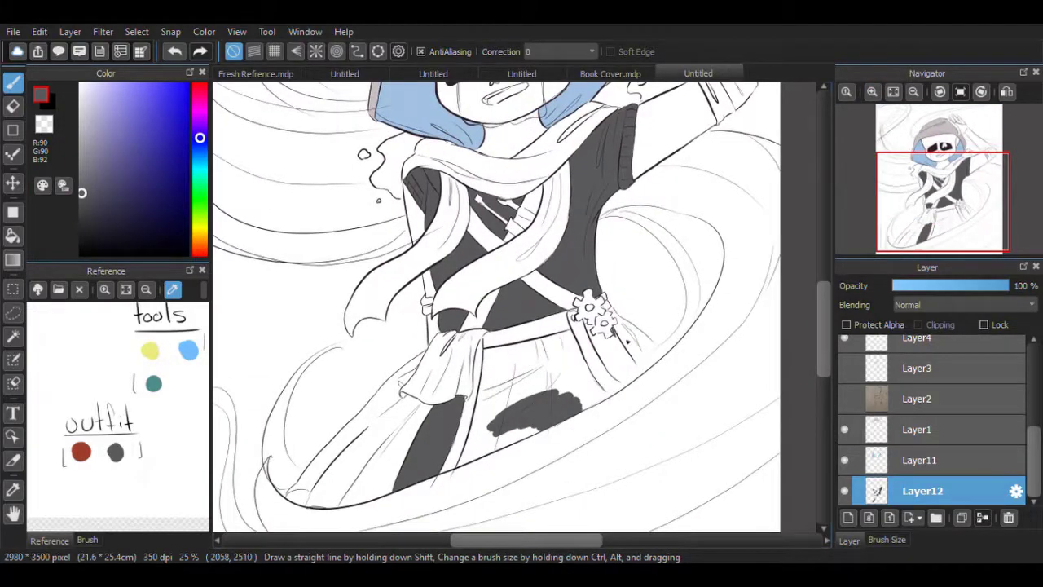
scroll(639, 372, "up", 2)
mouse_move(570, 358)
left_mouse_down()
mouse_move(599, 340)
mouse_move(613, 348)
mouse_move(617, 318)
left_mouse_up()
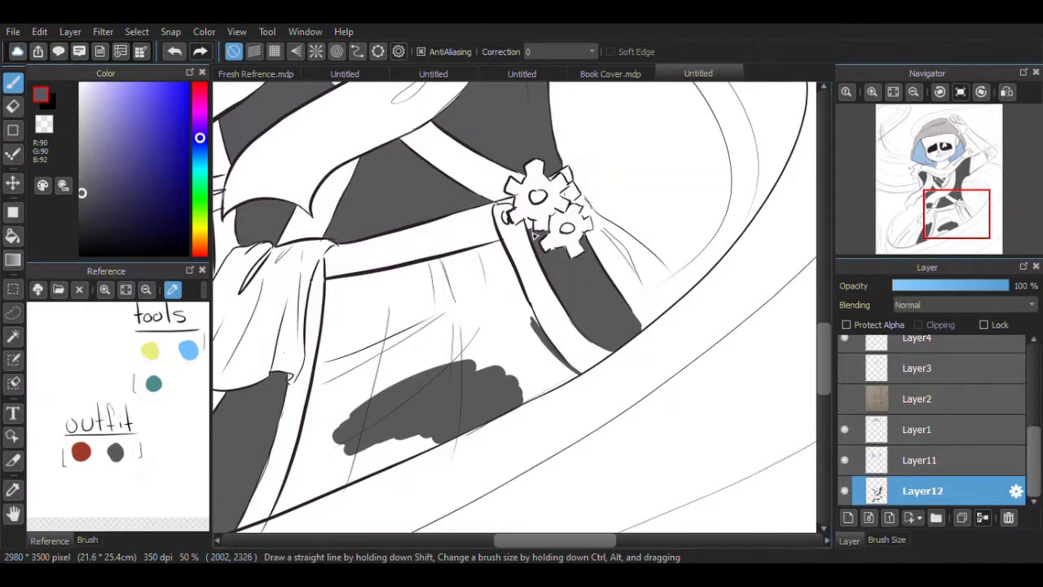
left_click_drag(604, 300, 714, 333)
Step: Fill the skirt's large main panel between the waist belt, the hanging straps and the lower hem with dark grey
mouse_move(563, 403)
left_mouse_down()
mouse_move(693, 310)
mouse_move(698, 217)
left_mouse_up()
left_click_drag(697, 216, 531, 343)
mouse_move(575, 316)
left_mouse_down()
mouse_move(580, 356)
mouse_move(732, 100)
left_mouse_up()
mouse_move(571, 359)
left_mouse_down()
mouse_move(624, 321)
mouse_move(592, 217)
mouse_move(632, 181)
mouse_move(592, 193)
left_mouse_up()
key("e")
key("b")
left_click_drag(554, 456, 412, 456)
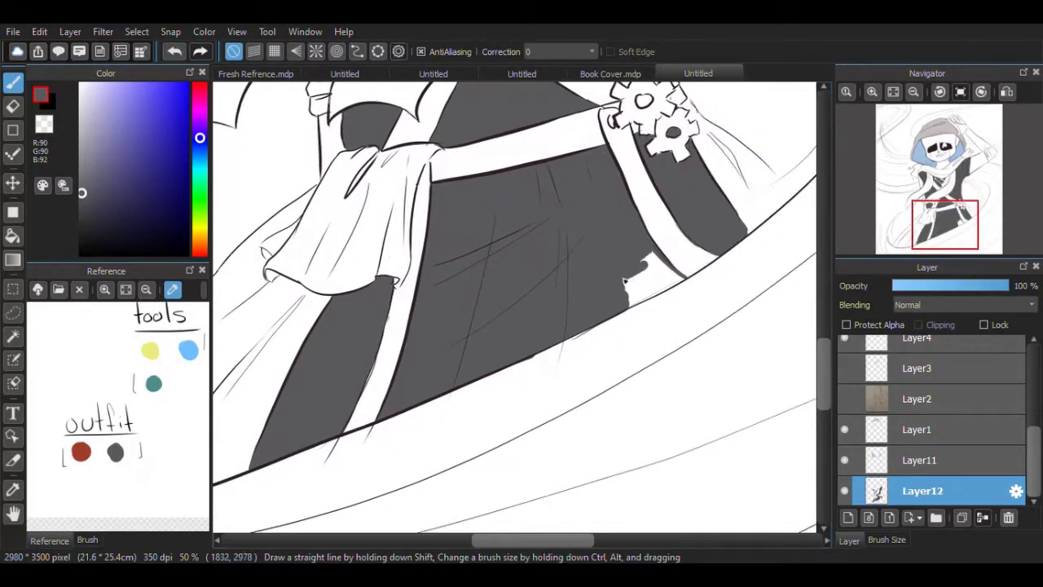
left_click_drag(627, 294, 674, 279)
Step: Add a layer below Layer12, sample the reference's outfit red, RGB 158, 61, 42, and paint the scarf over the right shoulder
scroll(754, 234, "up", 5)
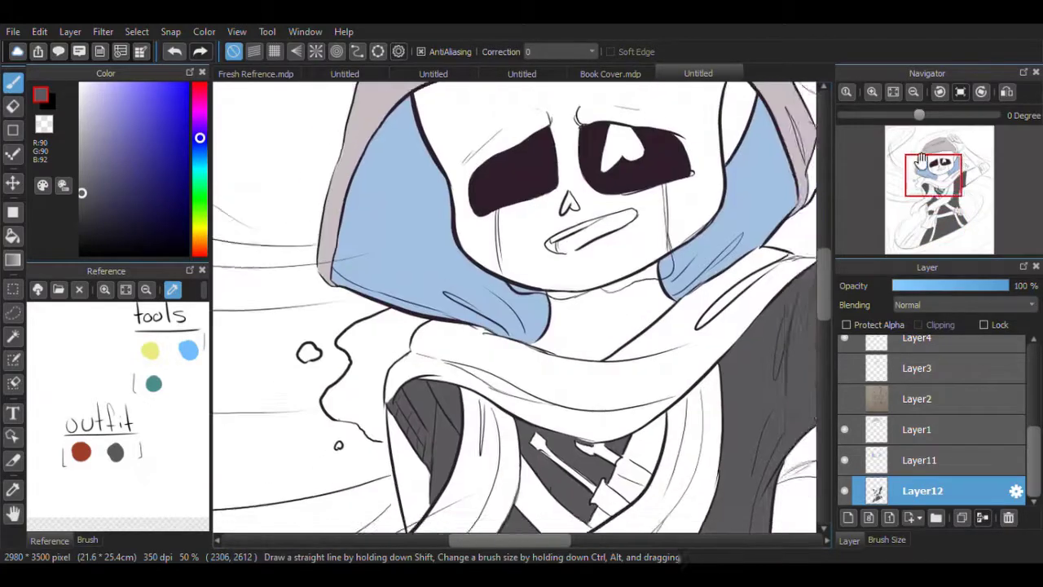
scroll(755, 234, "down", 3)
key("ctrl+shift+n")
left_click(81, 452)
scroll(537, 244, "up", 4)
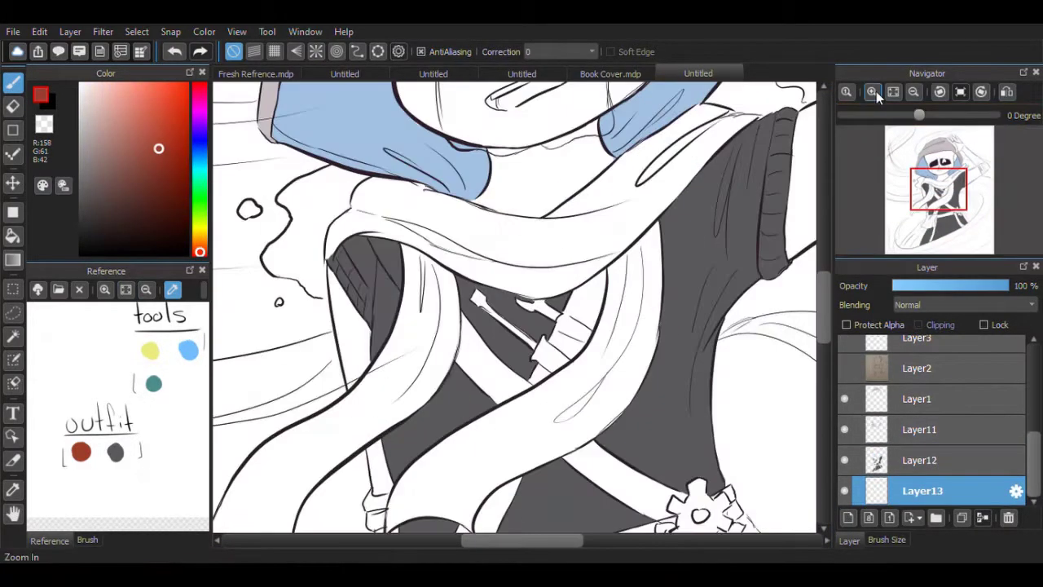
left_click_drag(570, 229, 701, 146)
scroll(546, 243, "down", 2)
mouse_move(546, 241)
left_mouse_down()
mouse_move(619, 168)
mouse_move(617, 212)
mouse_move(605, 221)
left_mouse_up()
Step: Fill the ragged scarf end and its loose droplets at the left shoulder, plus the scarf band across the neck, with red
scroll(656, 173, "up", 3)
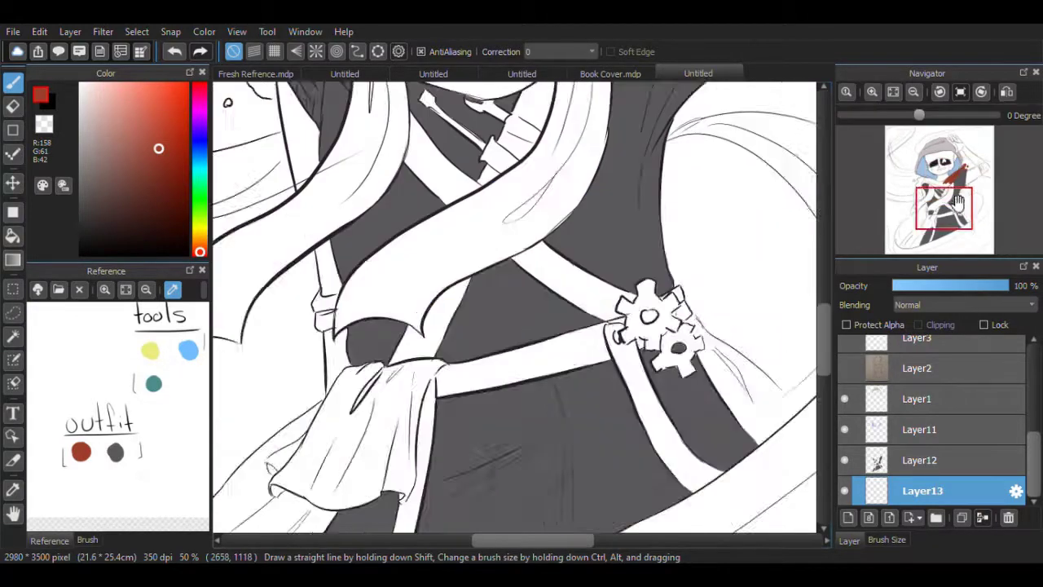
scroll(656, 236, "down", 3)
left_click_drag(664, 244, 627, 277)
mouse_move(412, 323)
left_mouse_down()
mouse_move(419, 248)
mouse_move(381, 308)
mouse_move(357, 287)
mouse_move(369, 280)
left_mouse_up()
key("e")
key("b")
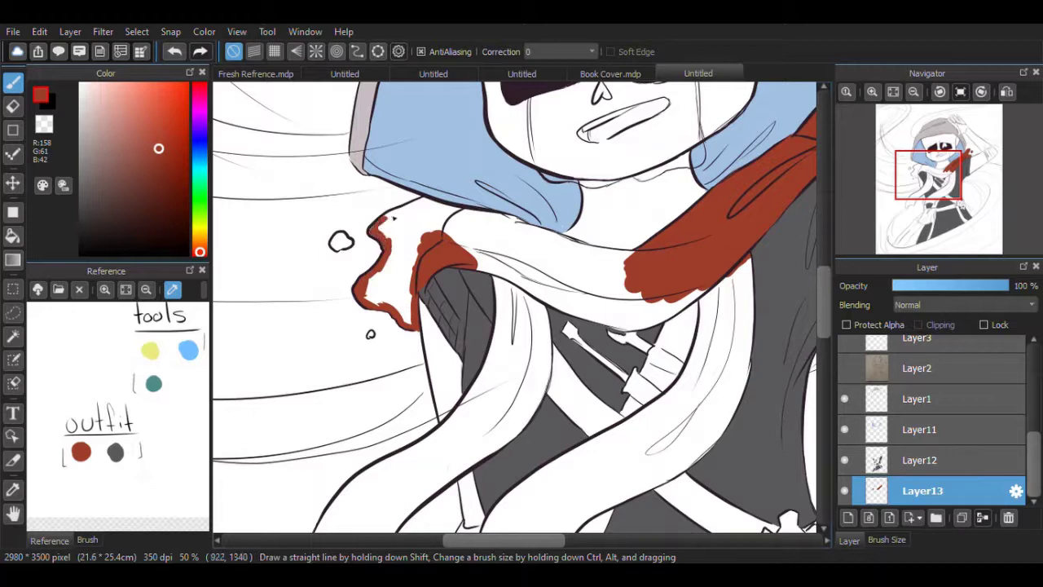
mouse_move(393, 219)
left_mouse_down()
mouse_move(387, 245)
mouse_move(407, 302)
left_mouse_up()
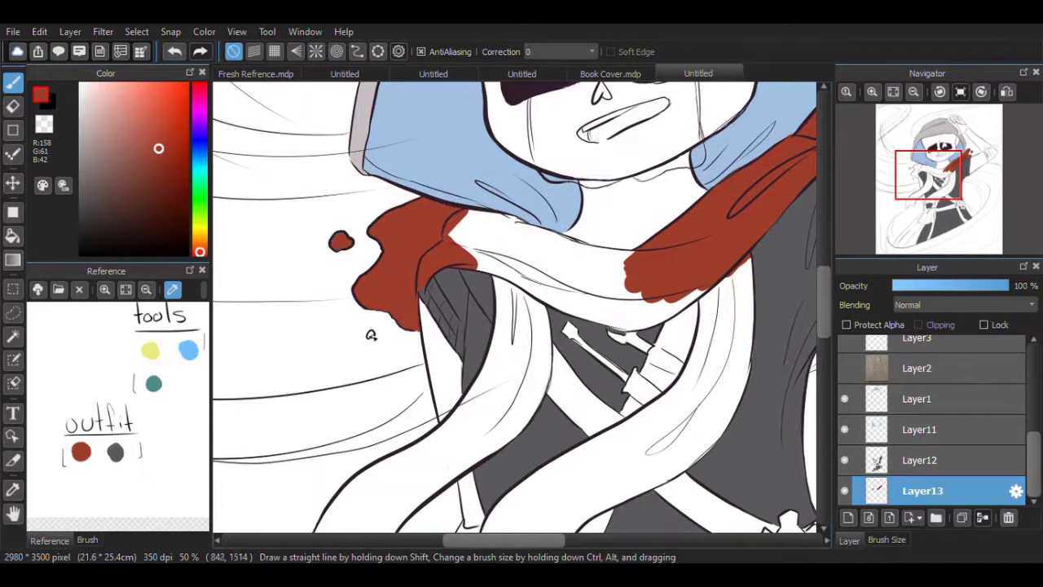
left_click(371, 334)
left_click_drag(530, 234, 492, 216)
mouse_move(648, 258)
left_mouse_down()
mouse_move(481, 245)
mouse_move(522, 293)
mouse_move(658, 324)
mouse_move(627, 289)
left_mouse_up()
Step: Erase the grey from the strap beside the left scarf tail on Layer12
left_click(921, 459)
key("e")
left_click_drag(497, 321, 473, 285)
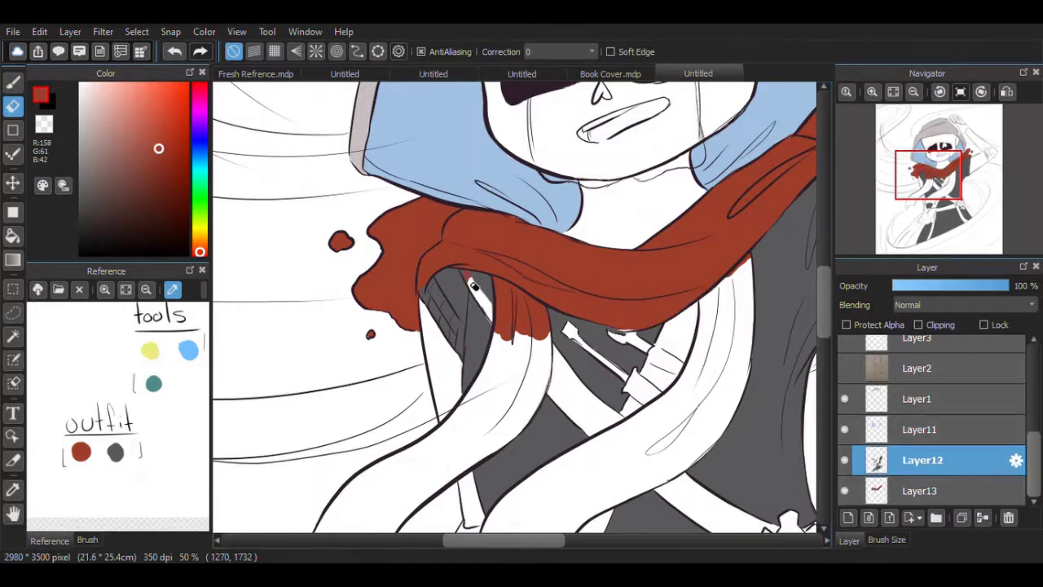
Step: Paint the upper part of the left scarf tail red on Layer13
left_click(922, 490)
key("b")
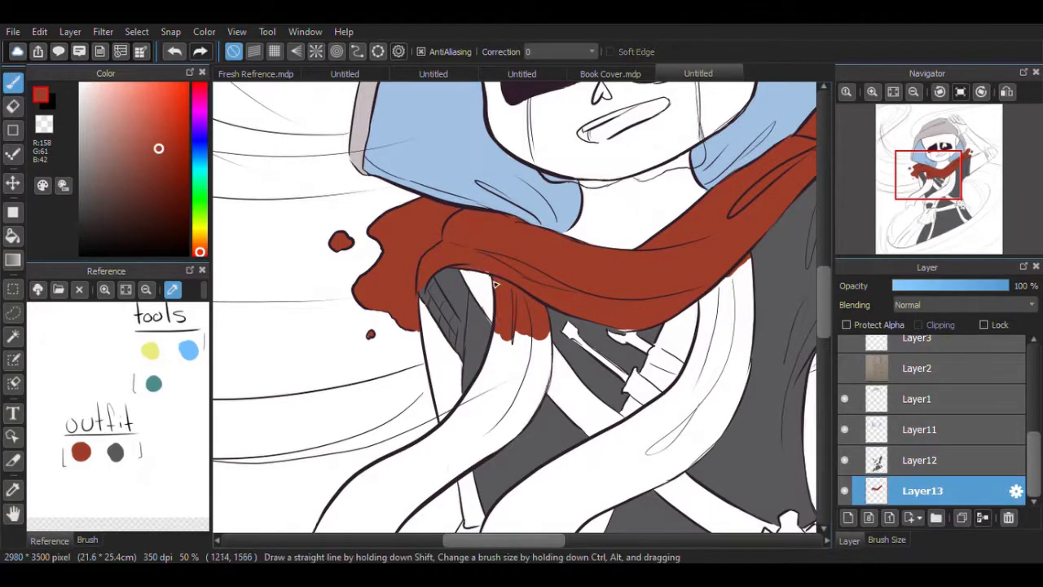
mouse_move(499, 334)
left_mouse_down()
mouse_move(545, 352)
mouse_move(534, 397)
left_mouse_up()
left_click_drag(537, 342, 505, 452)
left_click_drag(538, 408, 435, 255)
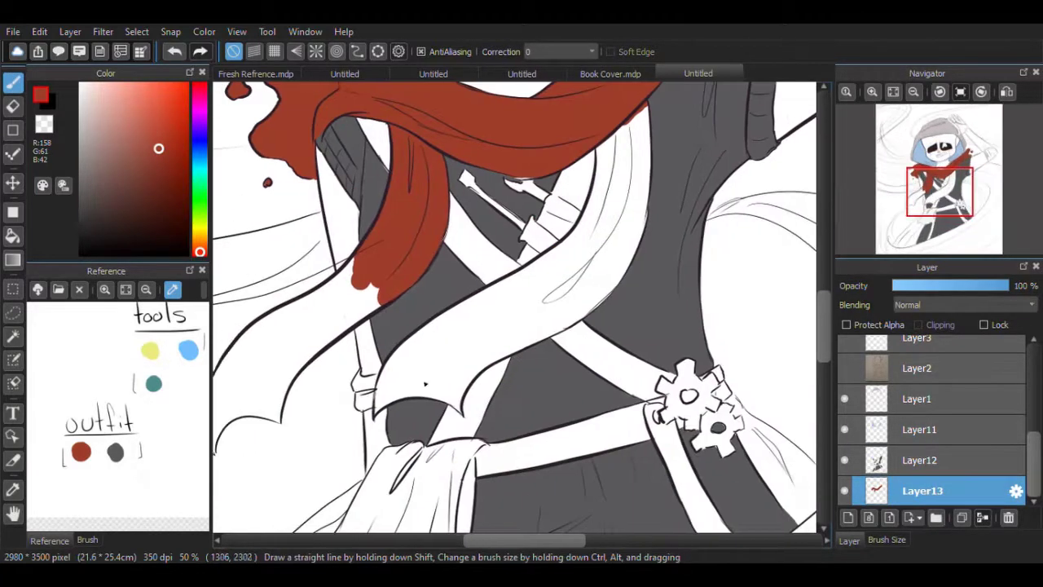
Step: Fill the right scarf tail with red from the neck band down to its pointed end
mouse_move(411, 330)
left_mouse_down()
mouse_move(397, 356)
mouse_move(599, 228)
mouse_move(607, 140)
mouse_move(634, 204)
mouse_move(570, 322)
mouse_move(521, 334)
mouse_move(530, 347)
left_mouse_up()
left_click_drag(438, 393, 514, 364)
left_click_drag(607, 244, 628, 183)
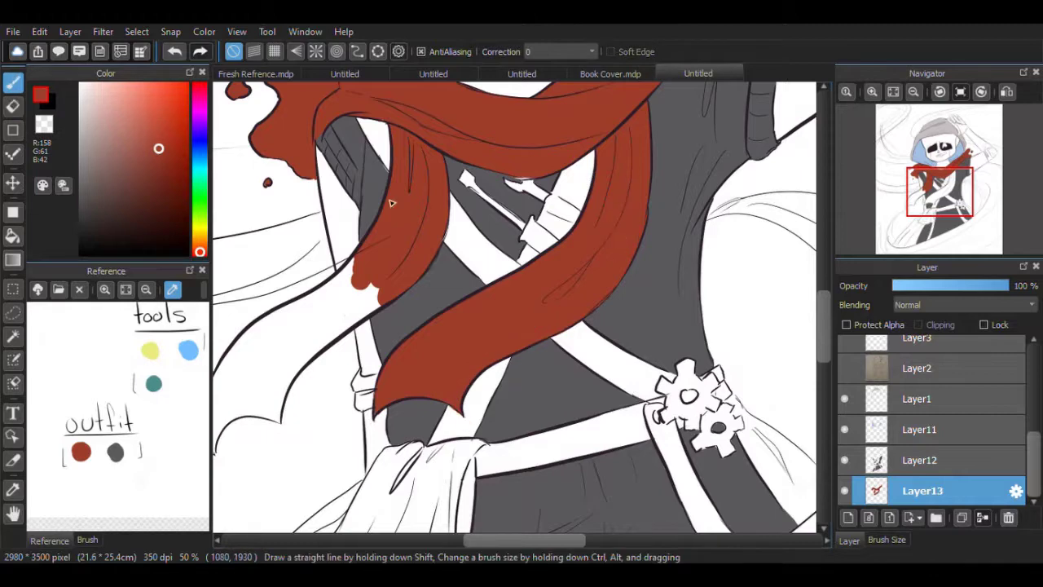
Step: Fill the rest of the left scarf tail with red down to its pointed, ragged end
mouse_move(216, 427)
left_mouse_down()
mouse_move(431, 412)
mouse_move(576, 251)
mouse_move(419, 420)
mouse_move(440, 383)
mouse_move(416, 423)
left_mouse_up()
key("e")
key("b")
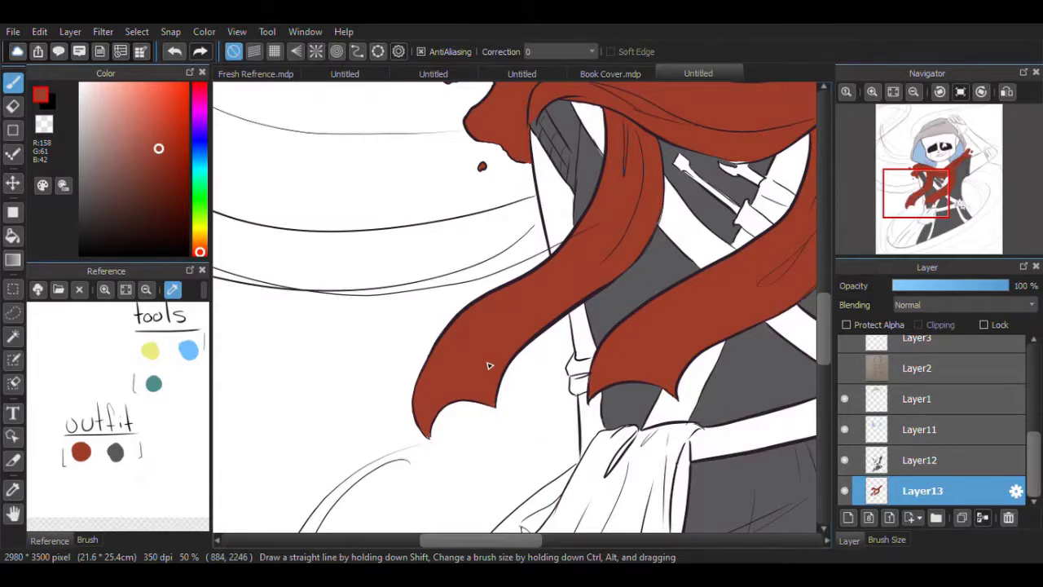
mouse_move(929, 199)
left_mouse_down()
mouse_move(952, 167)
mouse_move(937, 191)
left_mouse_up()
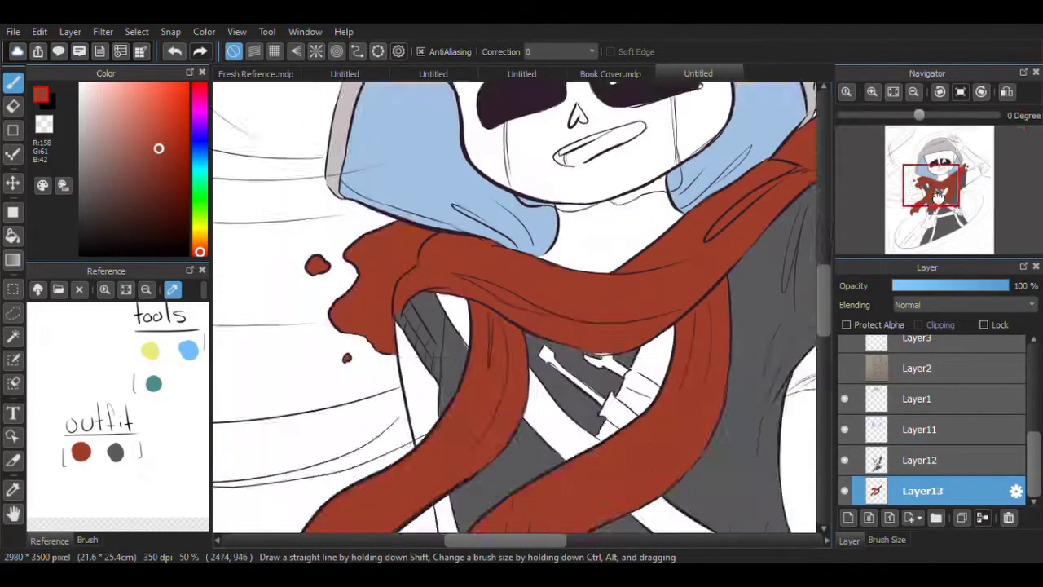
key("ctrl+0")
Step: Create a new layer and fill the draped cloth at the waist with the teal from the reference sheet's tools swatches
left_click(983, 517)
left_click(153, 383)
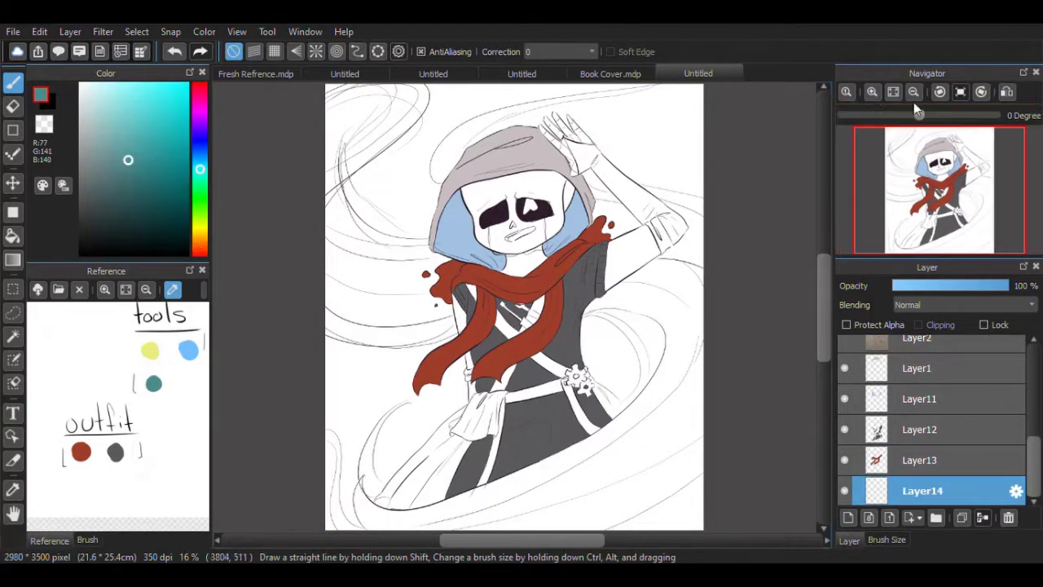
left_click_drag(913, 105, 926, 208)
mouse_move(541, 300)
left_mouse_down()
mouse_move(488, 355)
mouse_move(557, 311)
mouse_move(489, 383)
mouse_move(547, 363)
left_mouse_up()
left_click_drag(576, 402, 604, 393)
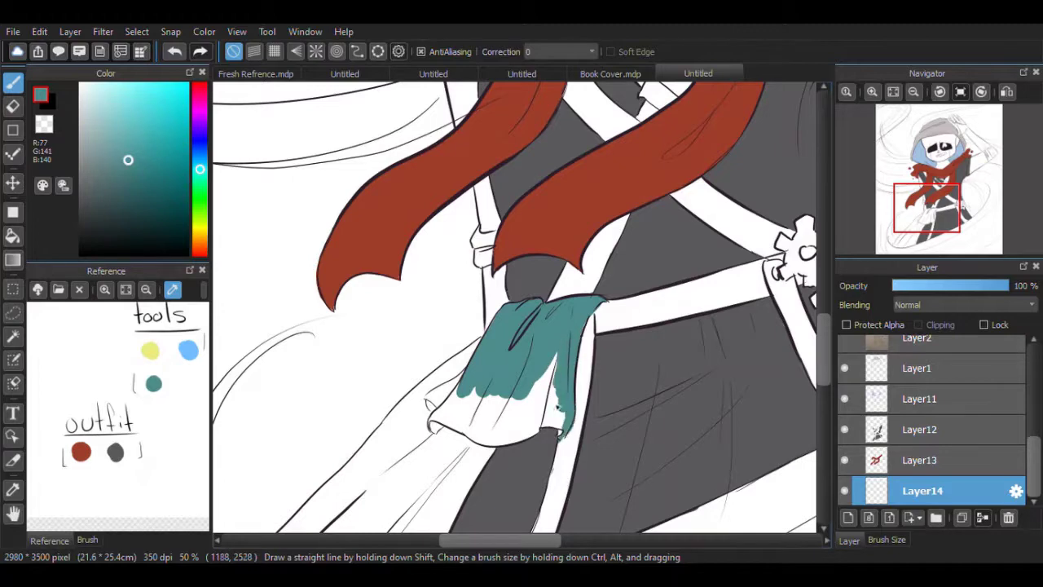
mouse_move(561, 434)
left_mouse_down()
mouse_move(471, 372)
mouse_move(497, 444)
mouse_move(495, 414)
left_mouse_up()
mouse_move(433, 412)
left_mouse_down()
mouse_move(440, 431)
mouse_move(319, 399)
left_mouse_up()
Step: Paint the small belt gear yellow and the large belt gear light blue using the reference sheet's tools swatches
left_click(149, 350)
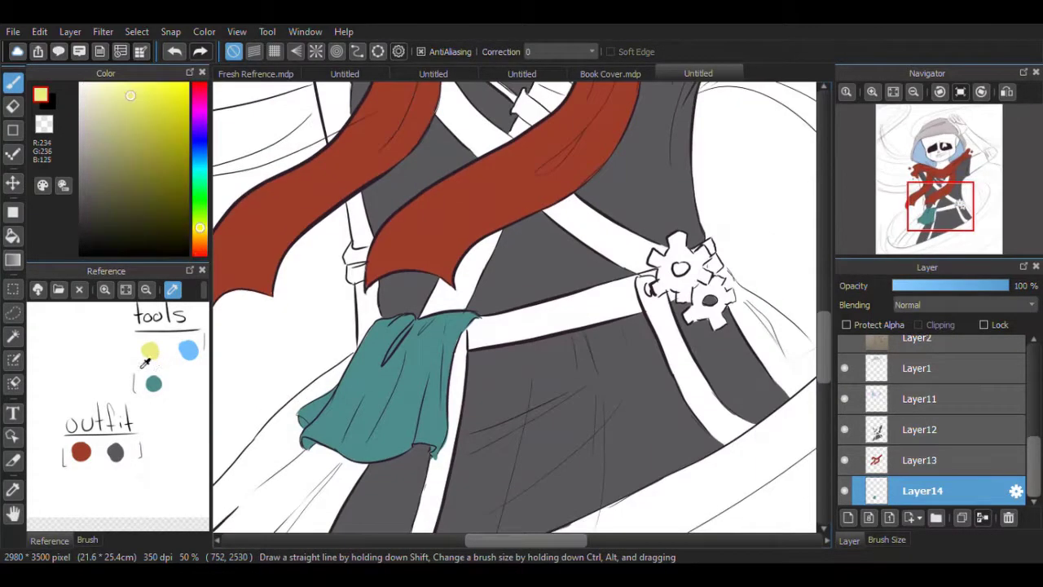
left_click_drag(489, 245, 446, 329)
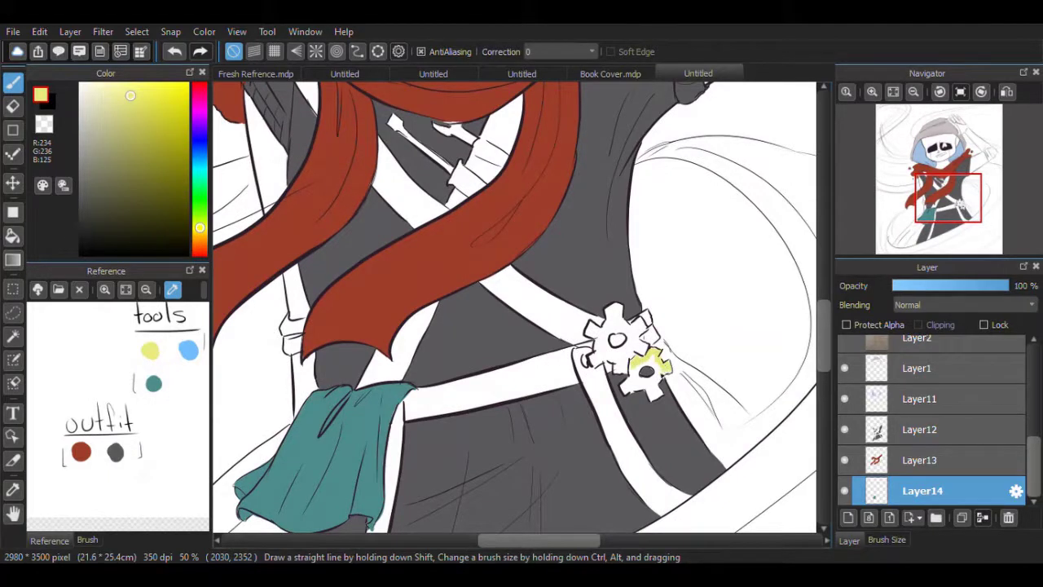
left_click(188, 350)
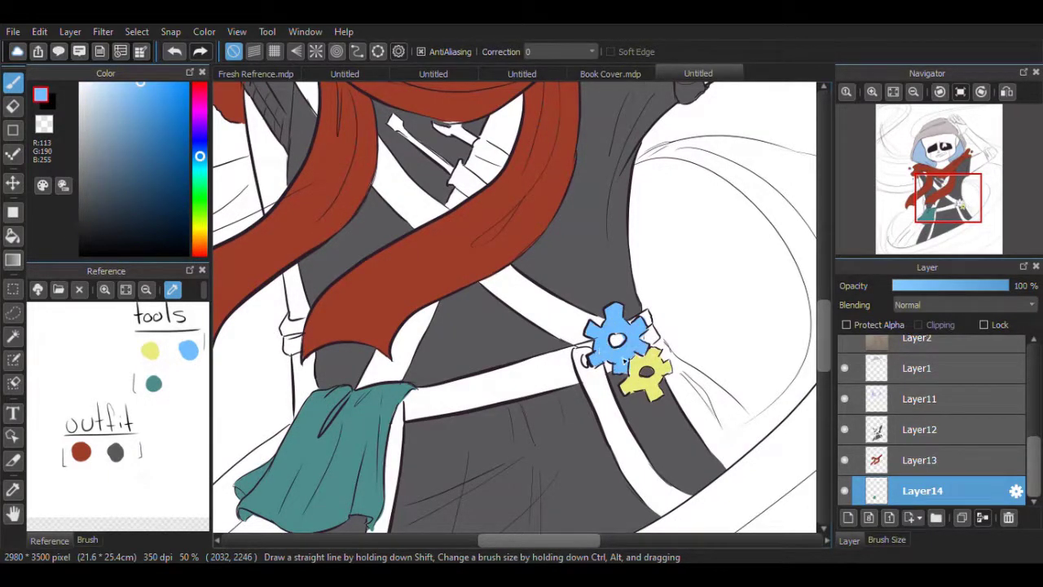
Step: Check the tools on the reference sheet and paint the base of the lower tool in the chest strap light blue
left_click(125, 289)
scroll(93, 343, "up", 3)
left_click_drag(118, 346, 94, 343)
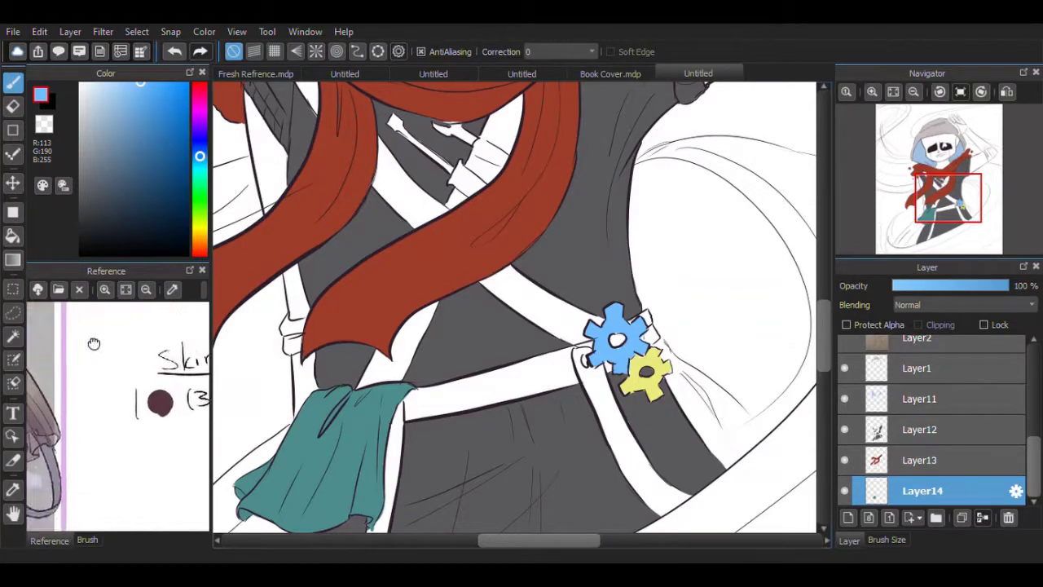
left_click_drag(175, 391, 8, 312)
scroll(689, 195, "up", 2)
scroll(856, 225, "down", 5)
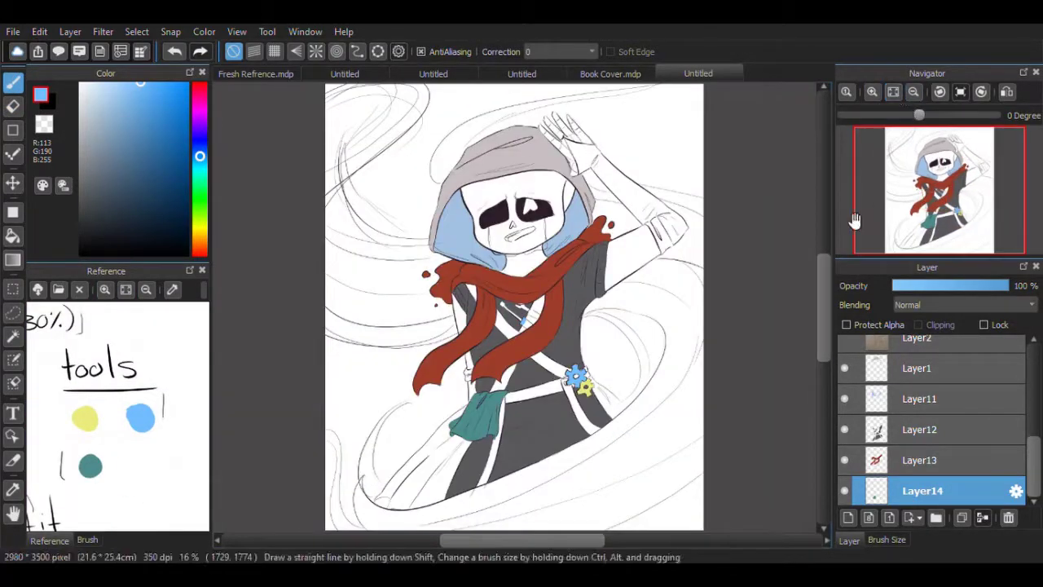
Step: Recolour the small belt gear light blue and the large gear yellow to match the reference sheet
left_click(125, 289)
scroll(122, 366, "up", 3)
mouse_move(122, 351)
left_mouse_down()
mouse_move(152, 383)
mouse_move(63, 272)
left_mouse_up()
scroll(579, 384, "up", 4)
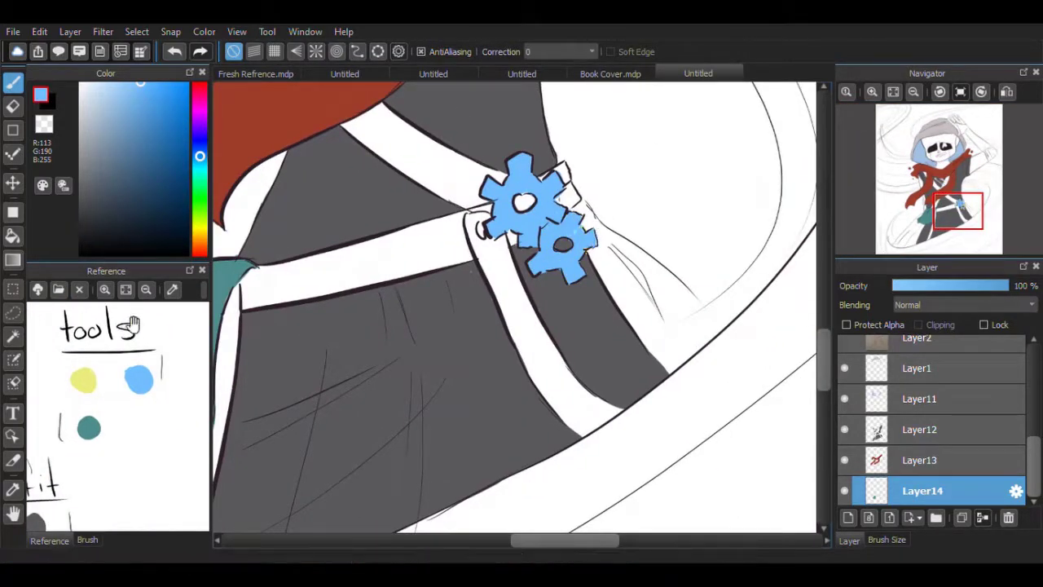
left_click(172, 289)
left_click(82, 380)
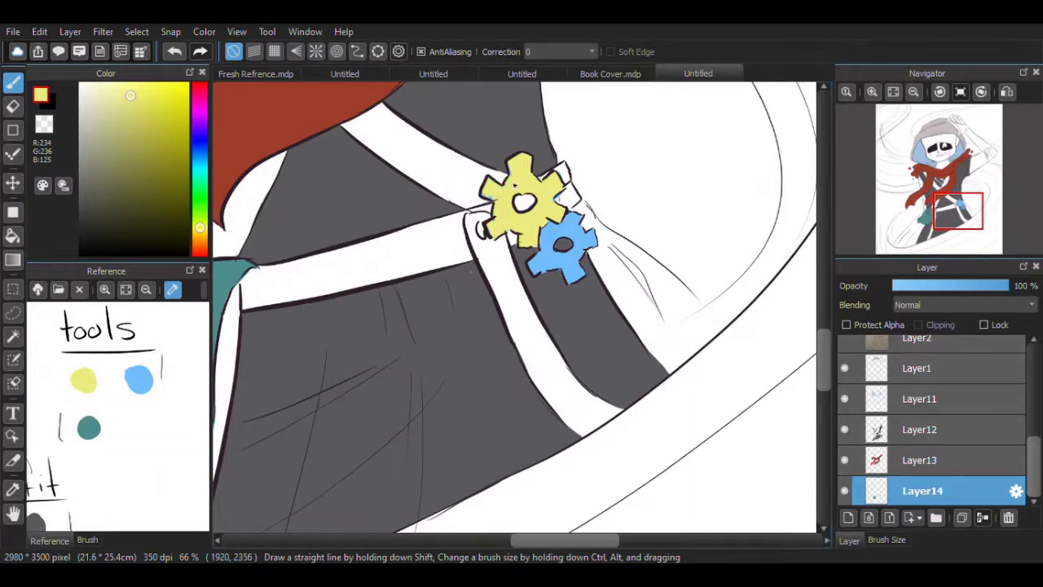
Step: Create a new layer and paint the chest straps, belt and hanging skirt straps with the grey Extra swatch from the reference sheet
left_click(848, 518)
left_click_drag(57, 310, 130, 429)
left_click(128, 427)
scroll(523, 358, "down", 4)
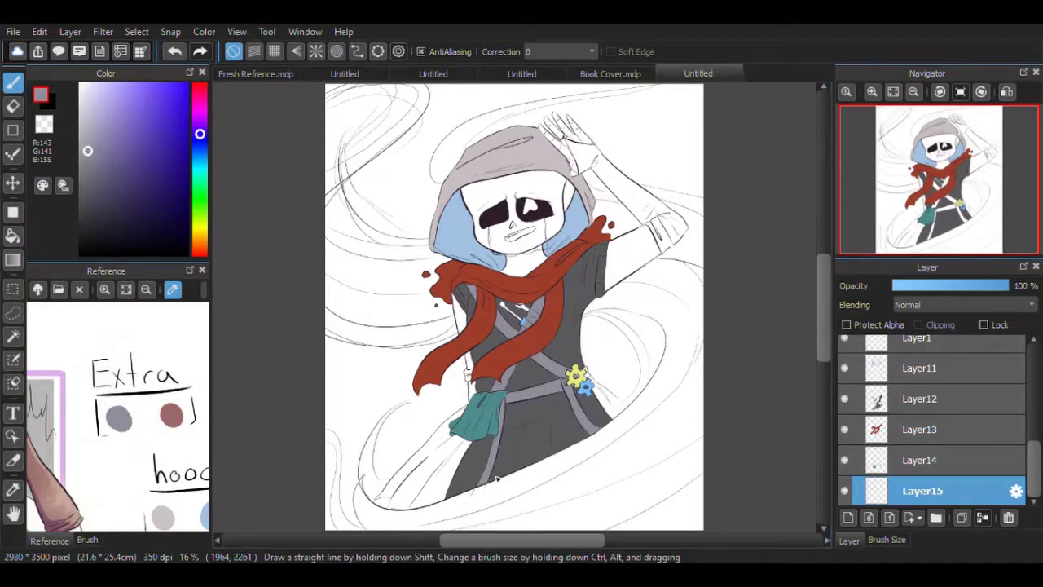
scroll(119, 416, "down", 3)
scroll(119, 415, "up", 3)
Step: Paint the long glove on the raised arm and the glove on the lowered arm with the dusty red Extra swatch on Layer15
left_click_drag(146, 326, 97, 456)
left_click_drag(98, 326, 106, 391)
left_click(86, 352)
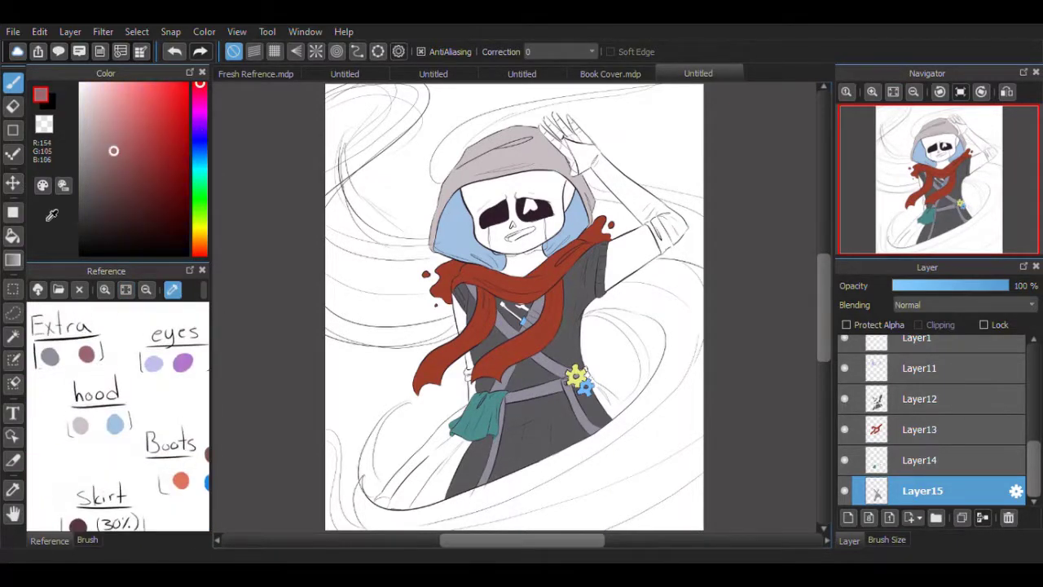
scroll(570, 146, "up", 3)
mouse_move(399, 151)
left_mouse_down()
mouse_move(448, 208)
mouse_move(505, 196)
mouse_move(538, 298)
left_mouse_up()
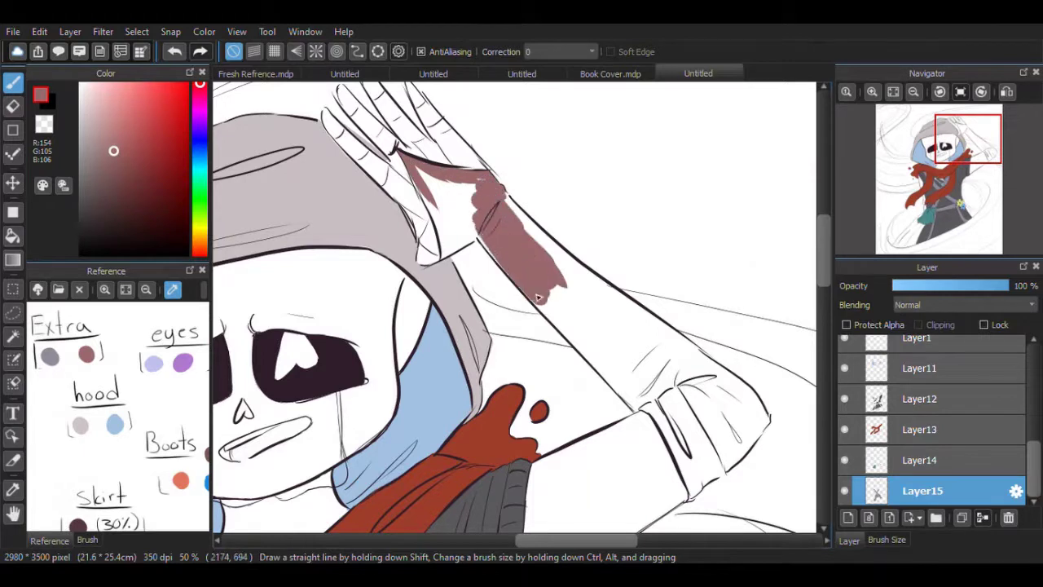
mouse_move(500, 209)
left_mouse_down()
mouse_move(530, 275)
mouse_move(581, 263)
mouse_move(689, 357)
mouse_move(627, 383)
mouse_move(668, 423)
mouse_move(710, 349)
mouse_move(755, 399)
mouse_move(761, 432)
mouse_move(722, 471)
mouse_move(749, 451)
left_mouse_up()
left_click_drag(474, 193, 587, 249)
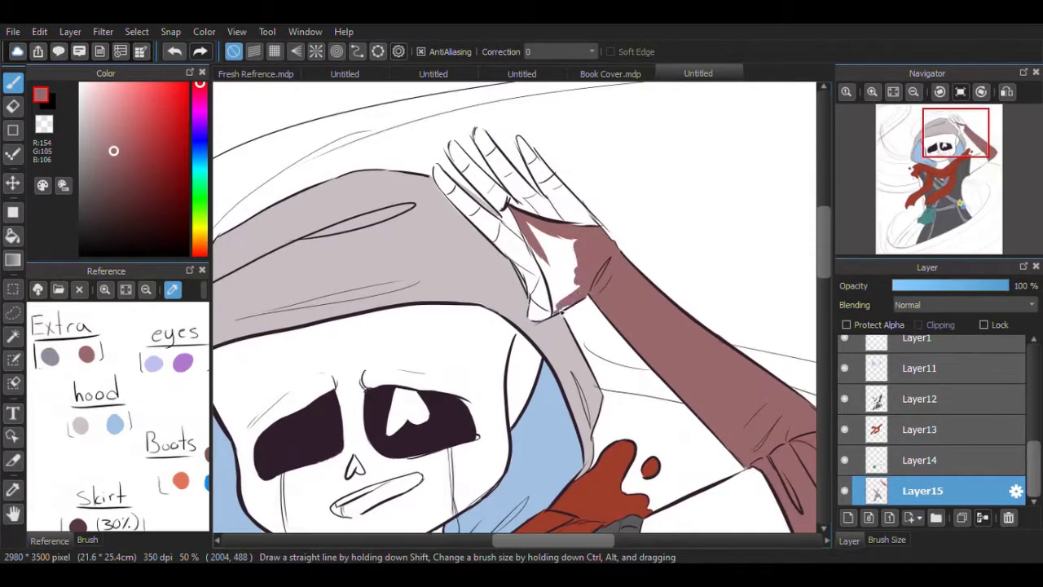
mouse_move(561, 312)
left_mouse_down()
mouse_move(554, 244)
mouse_move(575, 309)
mouse_move(603, 345)
left_mouse_up()
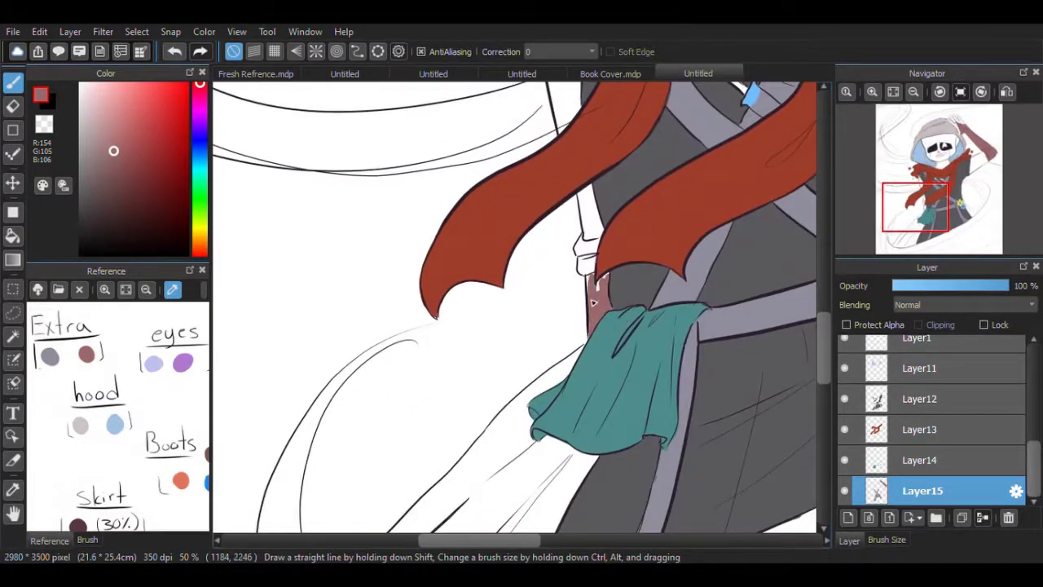
left_click(893, 91)
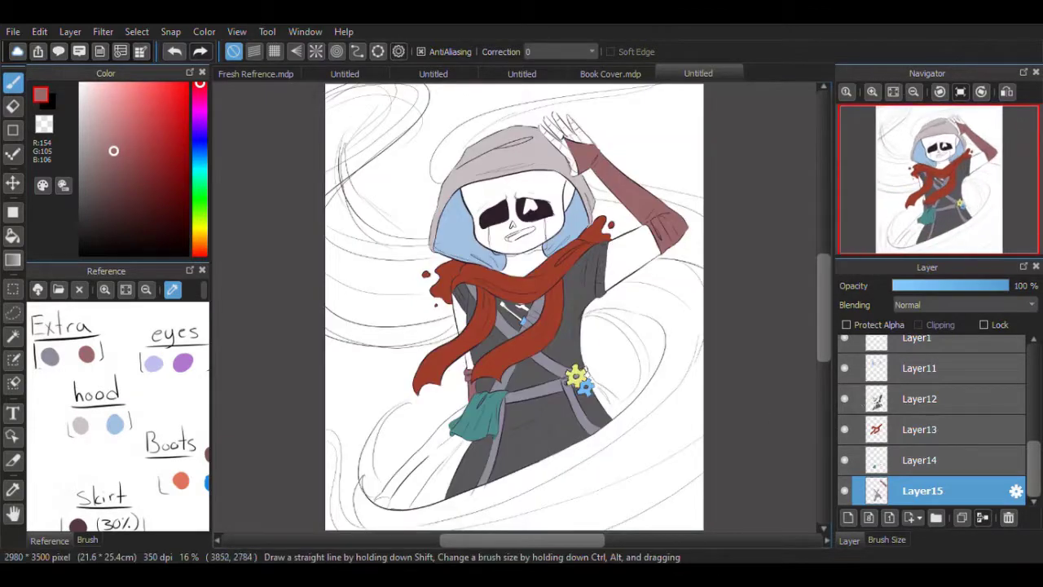
Step: Create a new layer above Layer12 and fill the front skirt panel with the dark maroon skirt colour
left_click(921, 398)
left_click(849, 519)
scroll(513, 212, "up", 3)
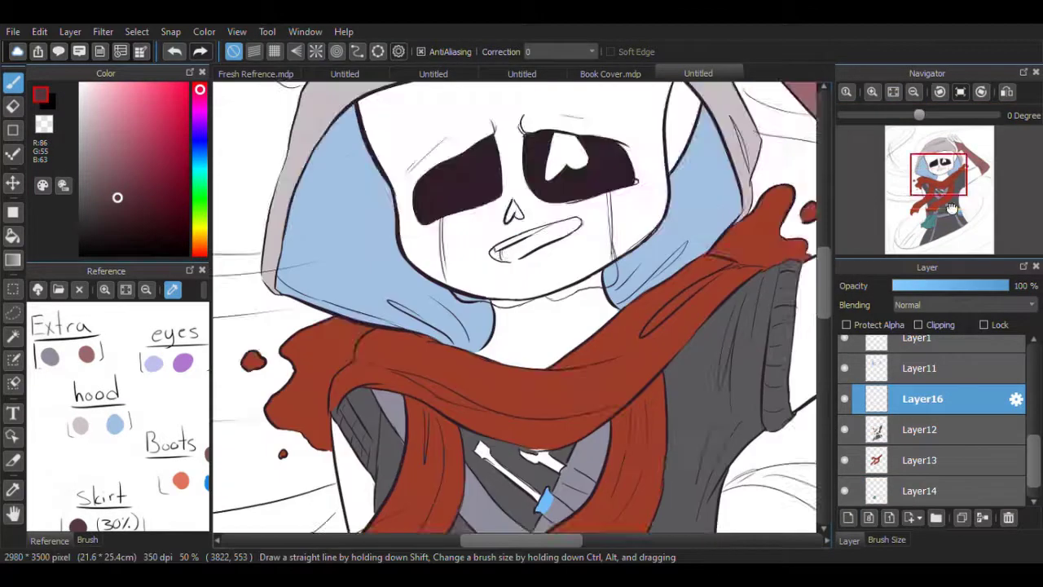
left_click_drag(555, 220, 652, 171)
left_click_drag(571, 187, 673, 160)
mouse_move(573, 281)
left_mouse_down()
mouse_move(671, 309)
mouse_move(660, 194)
mouse_move(694, 223)
left_mouse_up()
left_click_drag(742, 283, 708, 312)
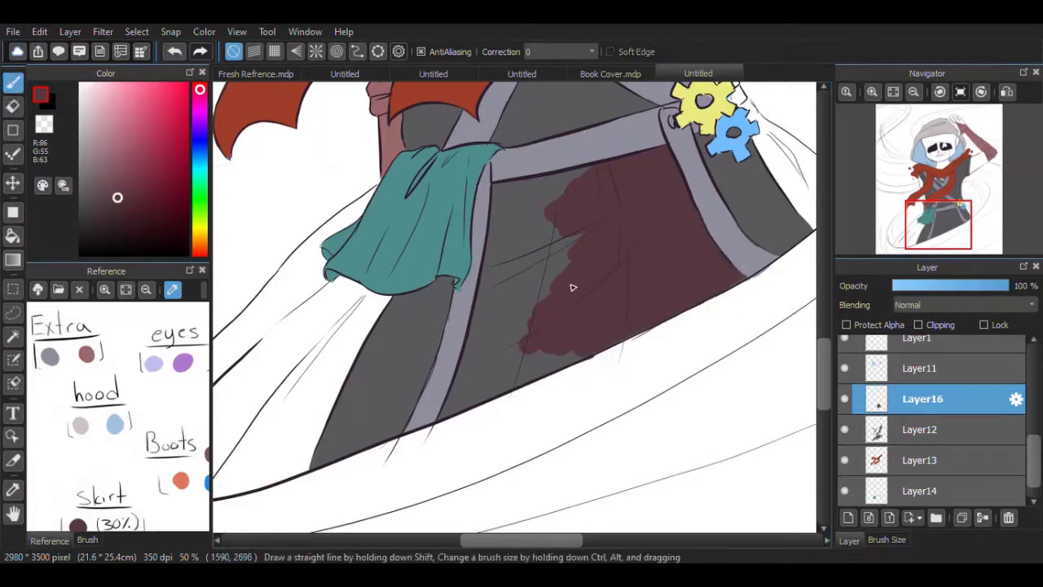
mouse_move(570, 286)
left_mouse_down()
mouse_move(482, 361)
mouse_move(506, 209)
mouse_move(497, 188)
mouse_move(561, 177)
mouse_move(498, 279)
mouse_move(517, 193)
mouse_move(584, 164)
mouse_move(545, 371)
mouse_move(597, 348)
mouse_move(470, 352)
mouse_move(476, 391)
left_mouse_up()
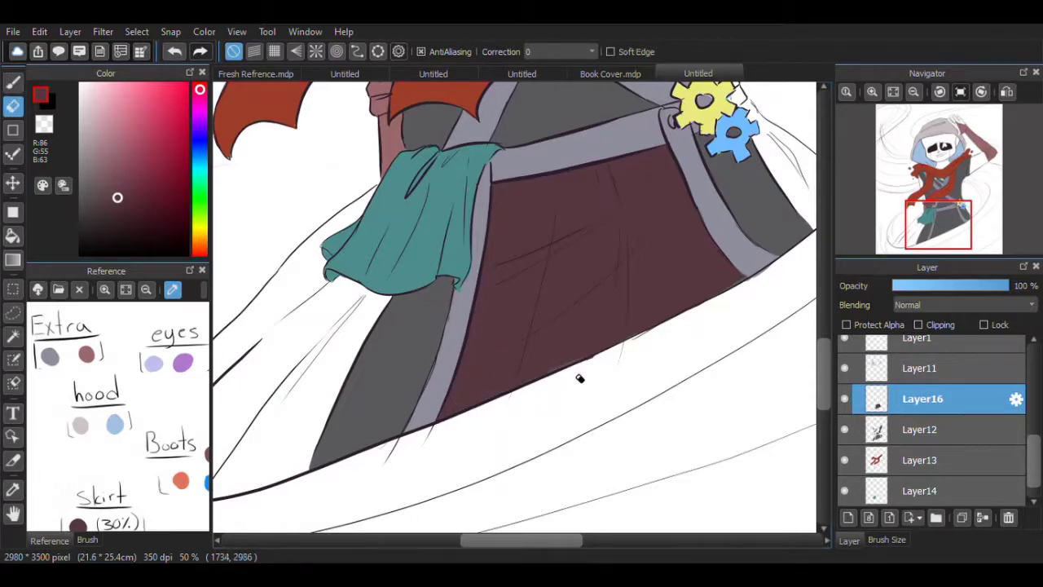
Step: Paint maroon along the outer edge of the left skirt flap and around the edges of the teal cloth
left_click(914, 238)
mouse_move(391, 415)
left_mouse_down()
mouse_move(456, 309)
mouse_move(562, 202)
left_mouse_up()
left_click_drag(651, 157, 595, 349)
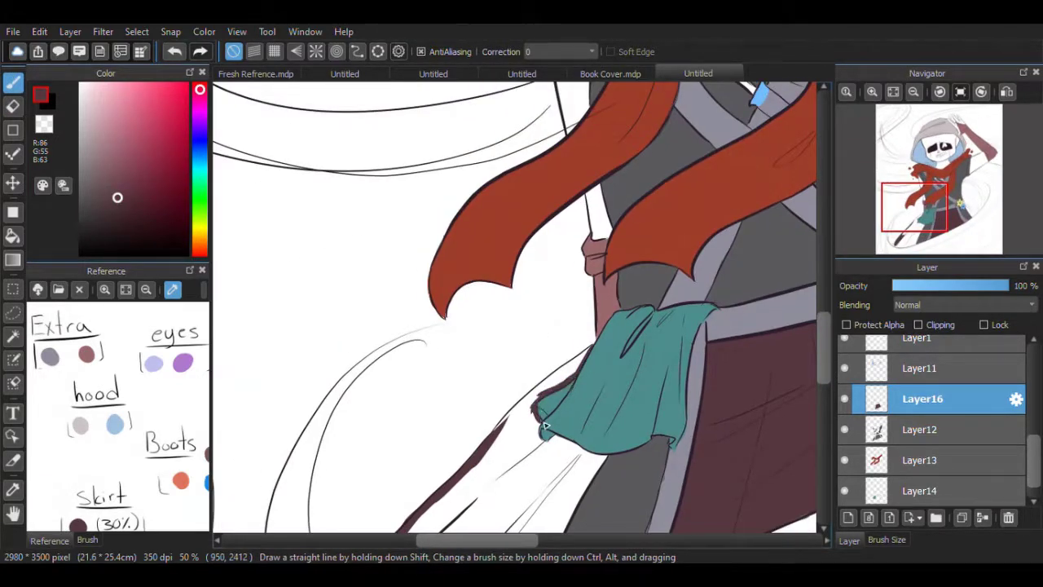
left_click_drag(578, 451, 503, 430)
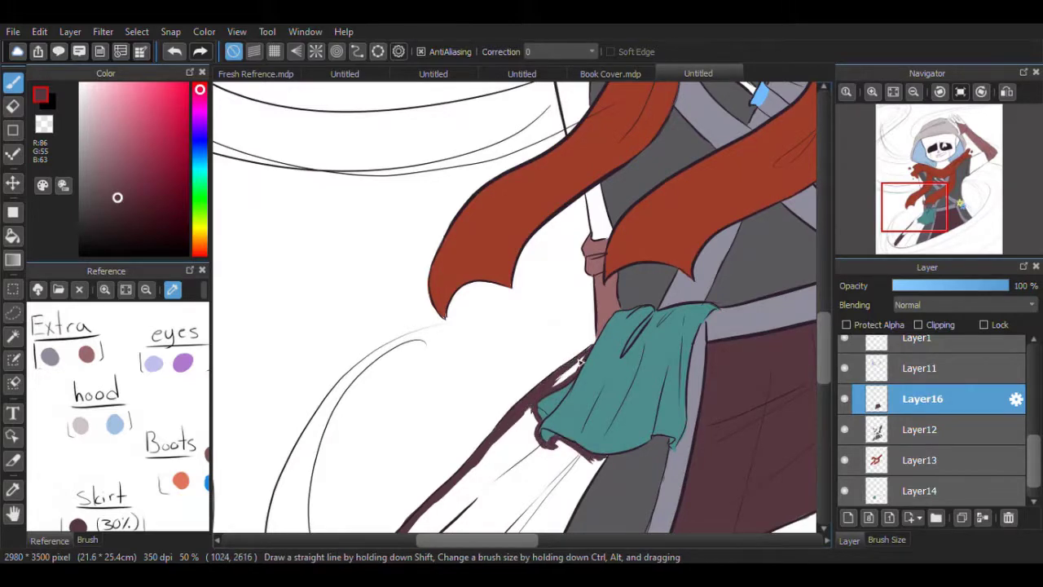
left_click_drag(580, 361, 554, 385)
Step: Fill the left skirt flap with maroon from below the teal cloth down to the curved hem, redoing the first fill stroke
left_click(918, 230)
mouse_move(277, 420)
left_mouse_down()
mouse_move(373, 442)
mouse_move(520, 395)
mouse_move(425, 397)
mouse_move(412, 328)
mouse_move(443, 240)
left_mouse_up()
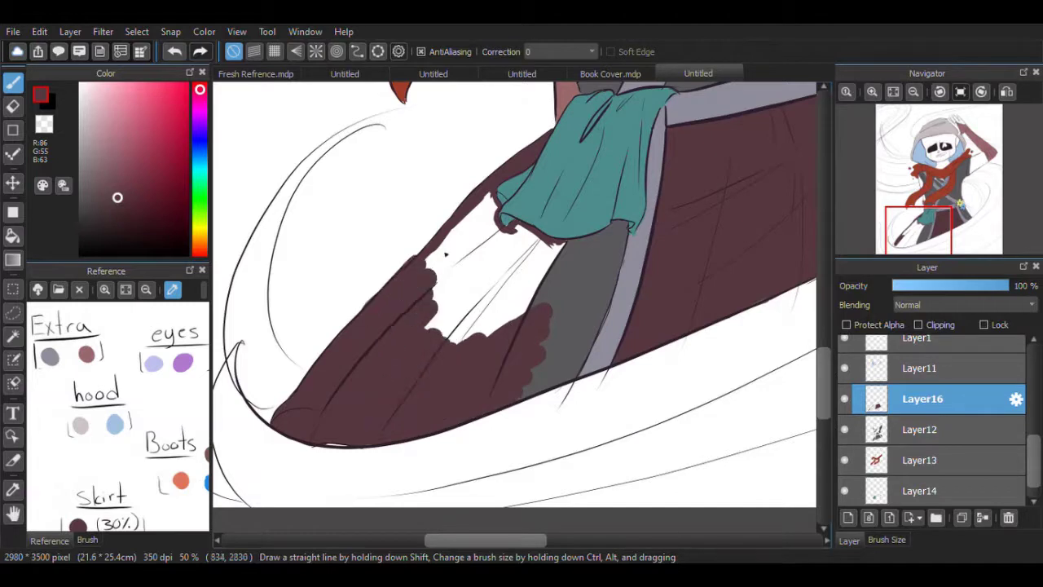
key("ctrl+z")
mouse_move(391, 350)
left_mouse_down()
mouse_move(620, 226)
mouse_move(602, 313)
mouse_move(620, 240)
mouse_move(533, 305)
left_mouse_up()
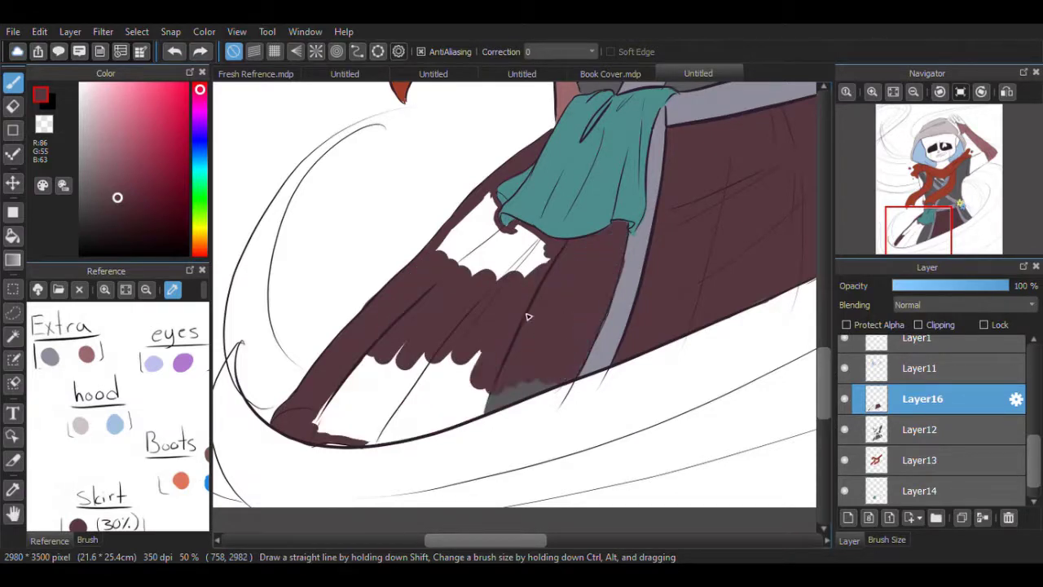
key("e")
key("p")
mouse_move(489, 204)
left_mouse_down()
mouse_move(521, 261)
mouse_move(472, 282)
mouse_move(350, 424)
mouse_move(427, 327)
mouse_move(513, 391)
mouse_move(555, 385)
left_mouse_up()
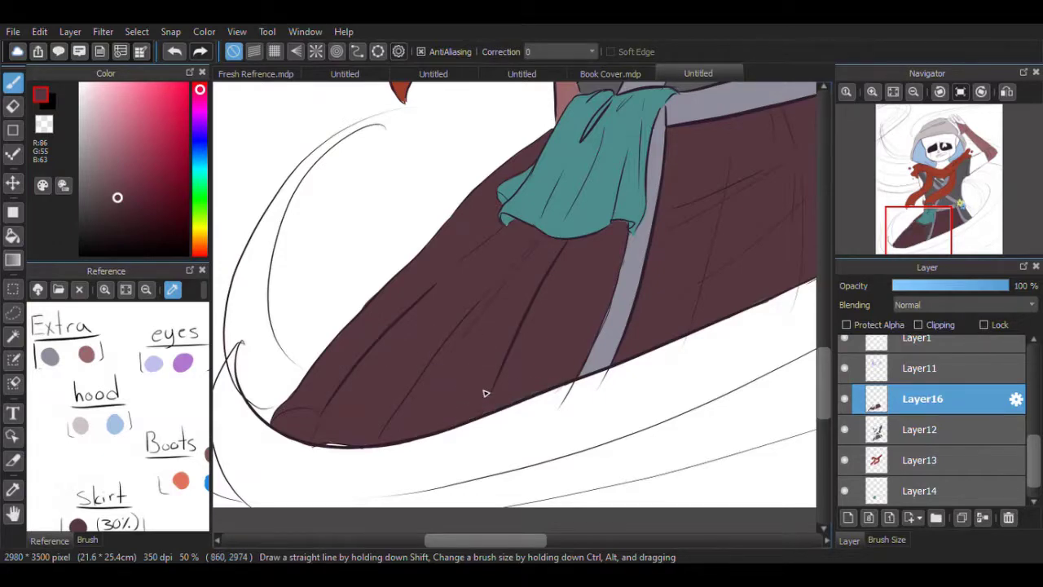
Step: Paint the strap piece behind the yellow gear with the sampled strap grey on Layer15
left_click_drag(733, 342, 240, 505)
scroll(929, 424, "down", 1)
left_click(921, 490)
left_click(456, 189, "alt")
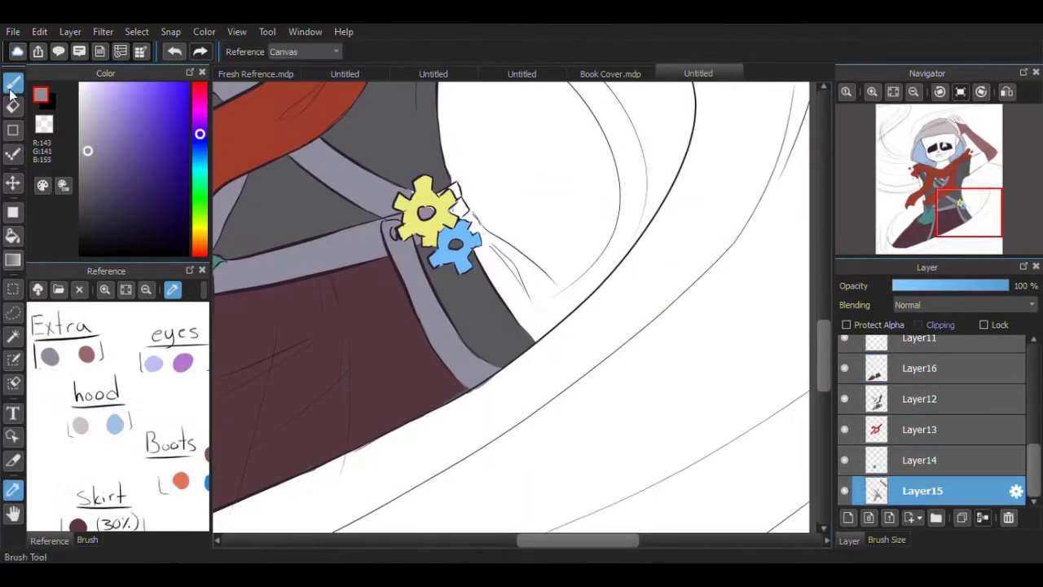
Step: Fill the right side of the skirt beside the gears with the sampled maroon on Layer16
left_click(922, 368)
left_click(325, 350, "alt")
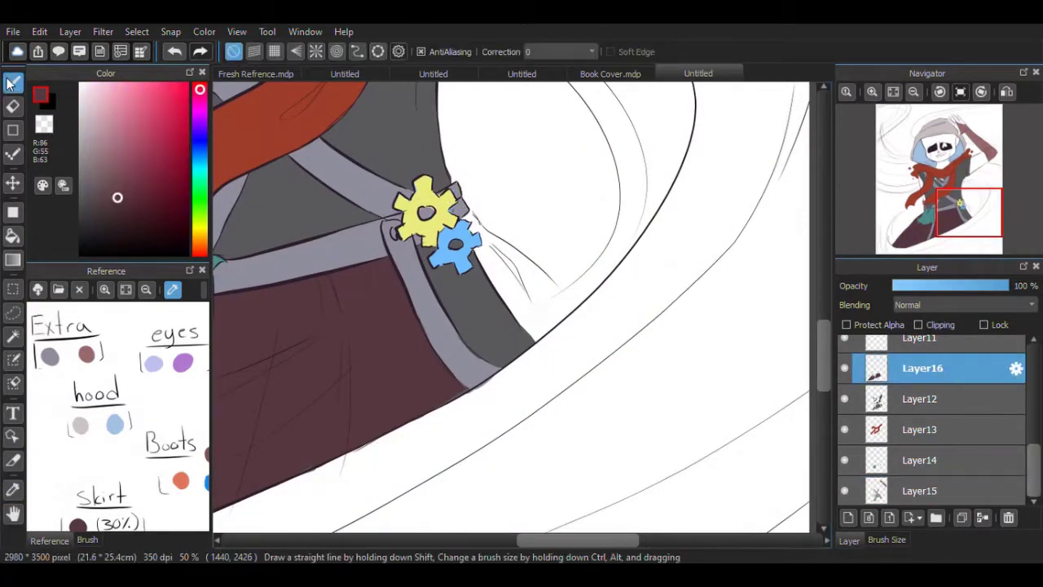
mouse_move(524, 260)
left_mouse_down()
mouse_move(574, 308)
mouse_move(506, 359)
mouse_move(544, 294)
left_mouse_up()
mouse_move(501, 363)
left_mouse_down()
mouse_move(422, 251)
mouse_move(457, 304)
mouse_move(483, 280)
mouse_move(474, 264)
mouse_move(457, 296)
mouse_move(470, 321)
mouse_move(476, 222)
mouse_move(492, 275)
mouse_move(452, 255)
left_mouse_up()
left_click(913, 92)
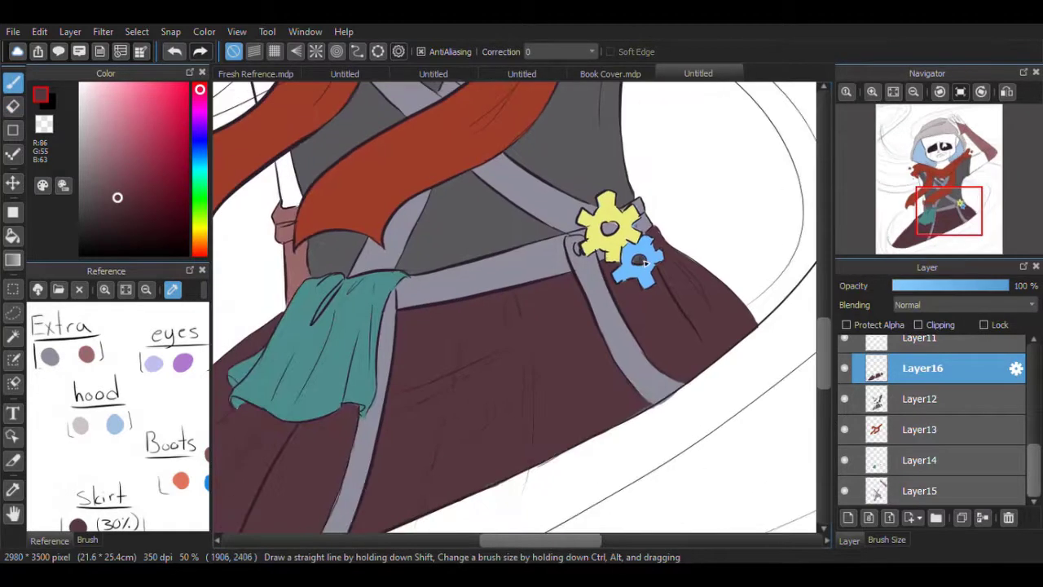
Step: Lower the opacity of the maroon skirt layer and create a new layer above it
left_click(893, 91)
left_click(958, 398)
key("ctrl+shift+n")
scroll(448, 318, "up", 2)
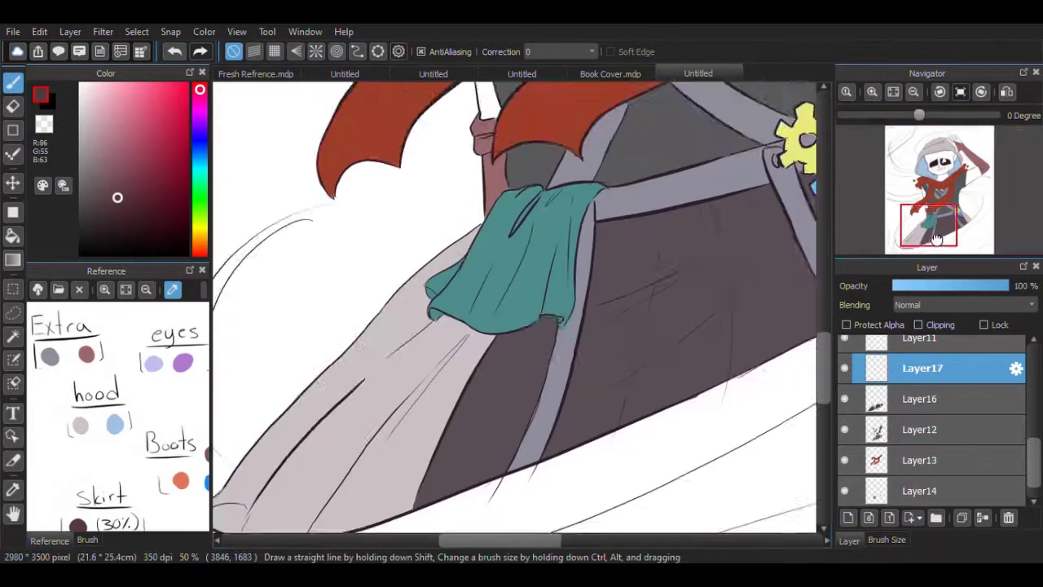
Step: Select the painted skirt area and move Layer17 beneath Layer16
left_click_drag(448, 317, 488, 285)
key("ctrl+z")
left_click(919, 367)
left_click(941, 405)
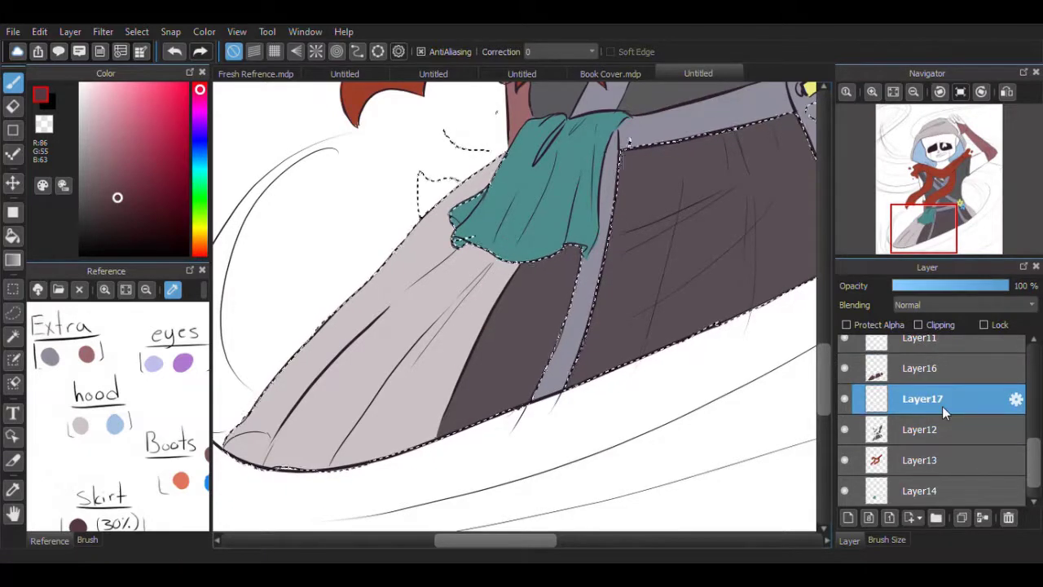
Step: Fill the left and right skirt flaps with maroon inside the selection on Layer17
mouse_move(399, 317)
left_mouse_down()
mouse_move(461, 218)
mouse_move(489, 350)
mouse_move(256, 517)
mouse_move(291, 426)
left_mouse_up()
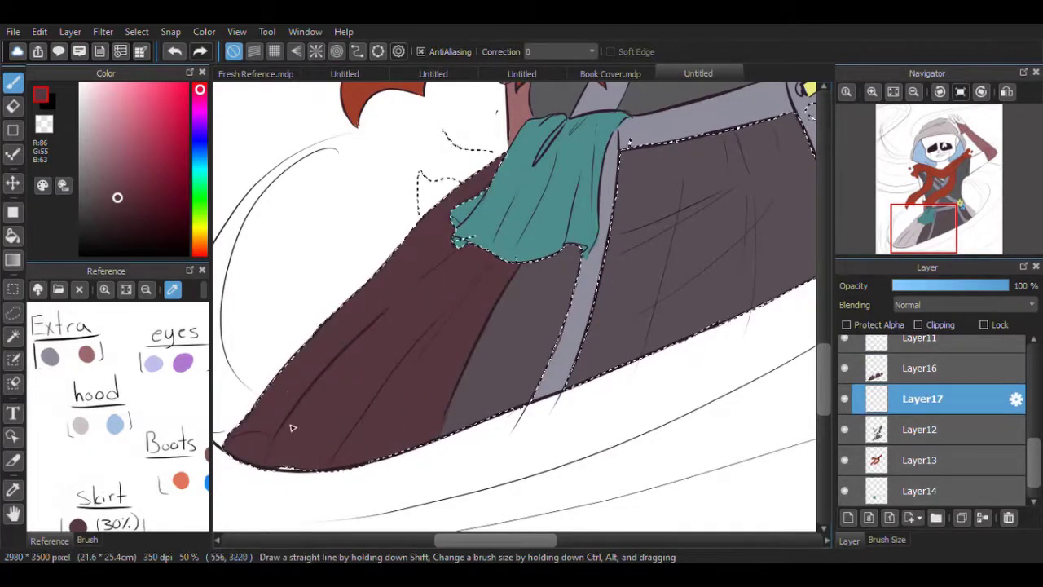
scroll(593, 274, "up", 3)
scroll(593, 274, "right", 5)
mouse_move(595, 278)
left_mouse_down()
mouse_move(583, 301)
mouse_move(649, 365)
mouse_move(633, 302)
left_mouse_up()
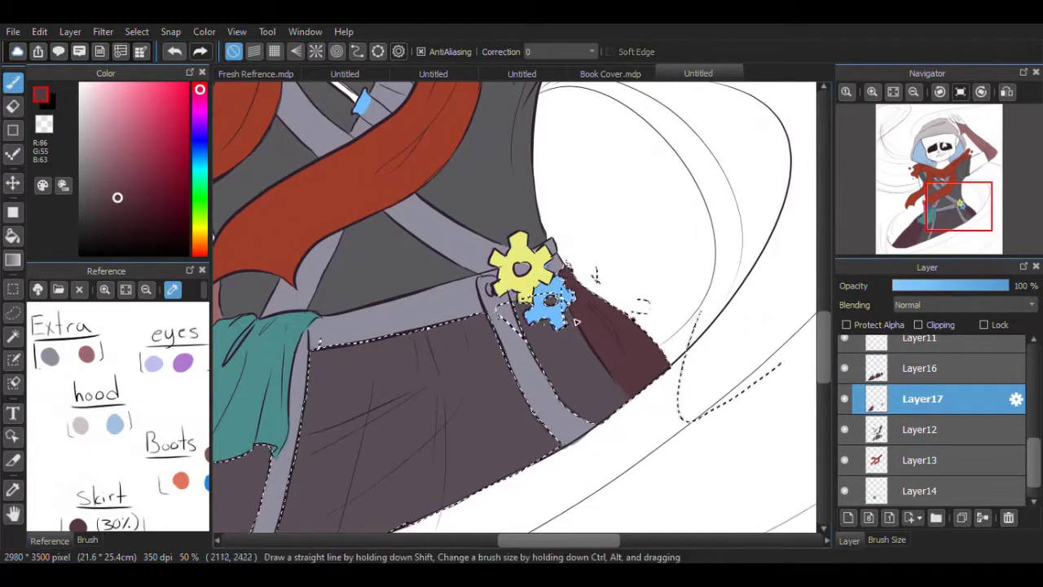
Step: Clear the selection and set Layer17's opacity to 30%
key("ctrl+0")
key("m")
key("ctrl+d")
left_click_drag(965, 286, 927, 287)
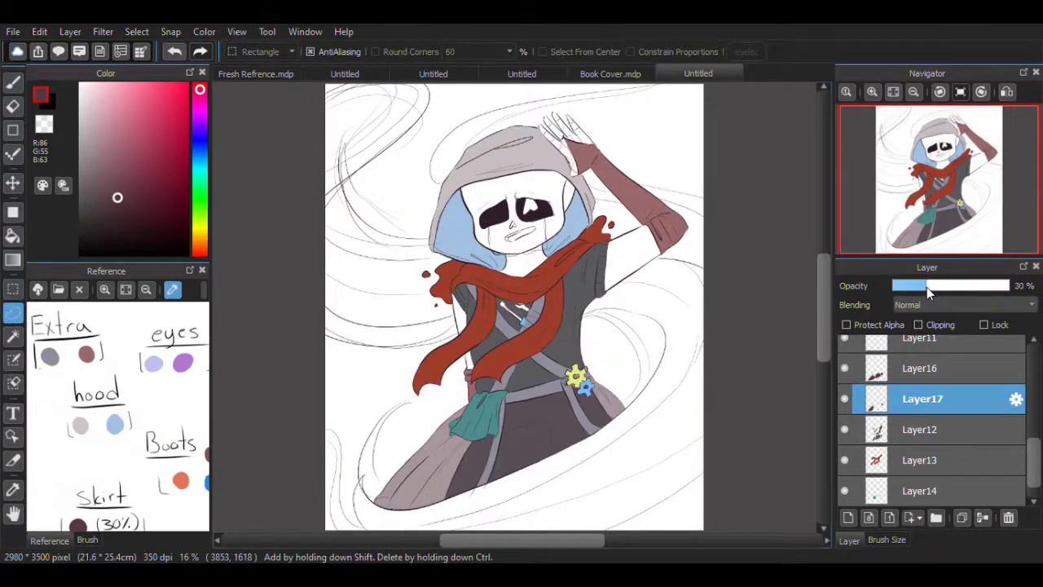
Step: Check the lower tip of the left skirt flap and view the whole reference sheet
scroll(392, 489, "up", 4)
key("b")
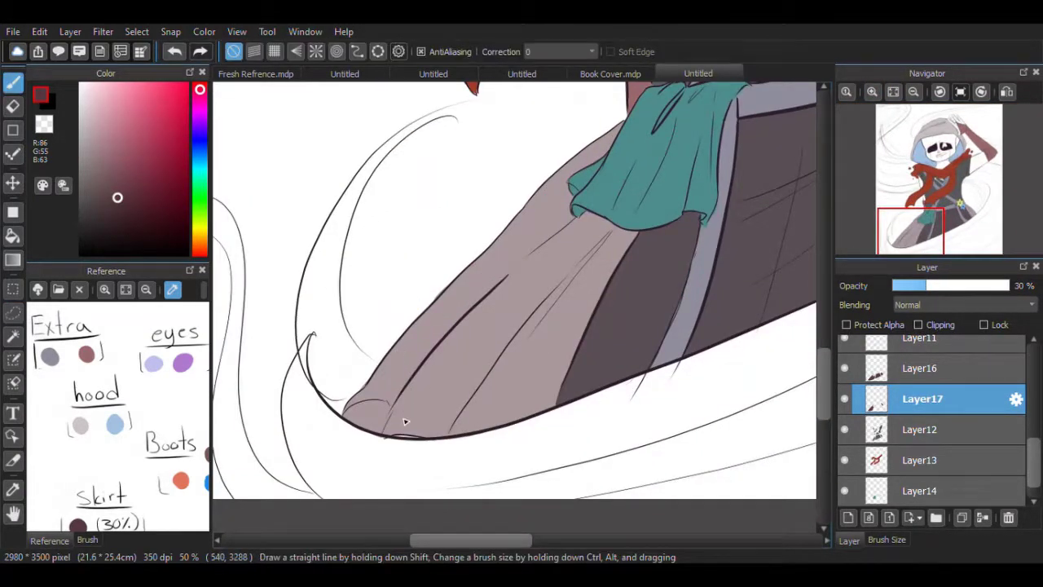
left_click(893, 91)
scroll(929, 408, "down", 1)
left_click(126, 292)
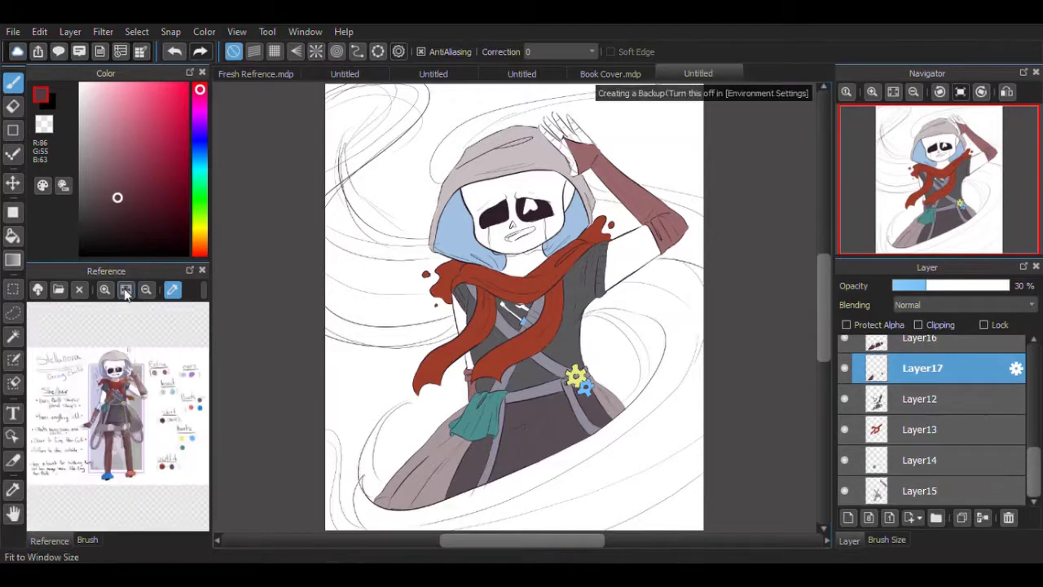
Step: Sample the light lavender eye swatch from the reference sheet and paint the heart-shaped pupil with it on a new bottom layer
scroll(122, 375, "up", 4)
left_click_drag(122, 375, 108, 432)
left_click(172, 290)
left_click(101, 384)
left_click(872, 91)
left_click(849, 518)
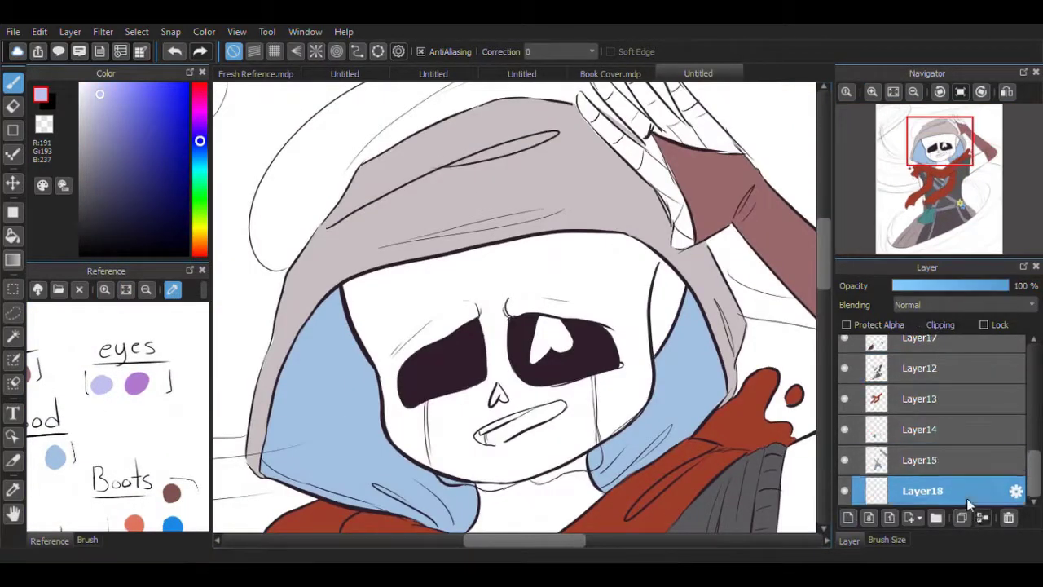
left_click_drag(542, 326, 562, 359)
Step: Shade the heart pupil with the reference sheet's purple, using the Watercolor brush at size 50 inside a lasso selection around the heart
left_click(137, 383)
left_click(87, 540)
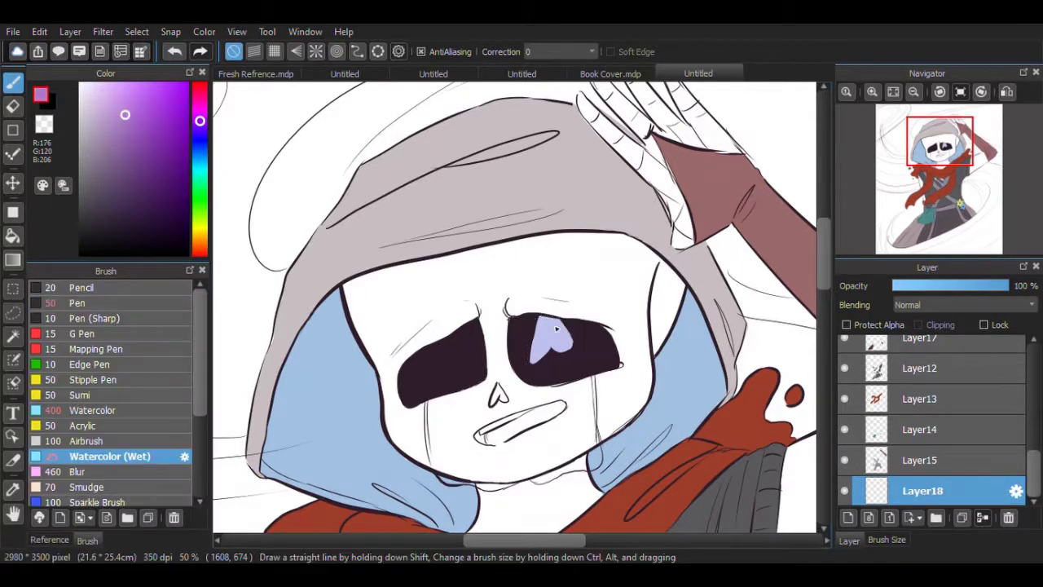
left_click(95, 410)
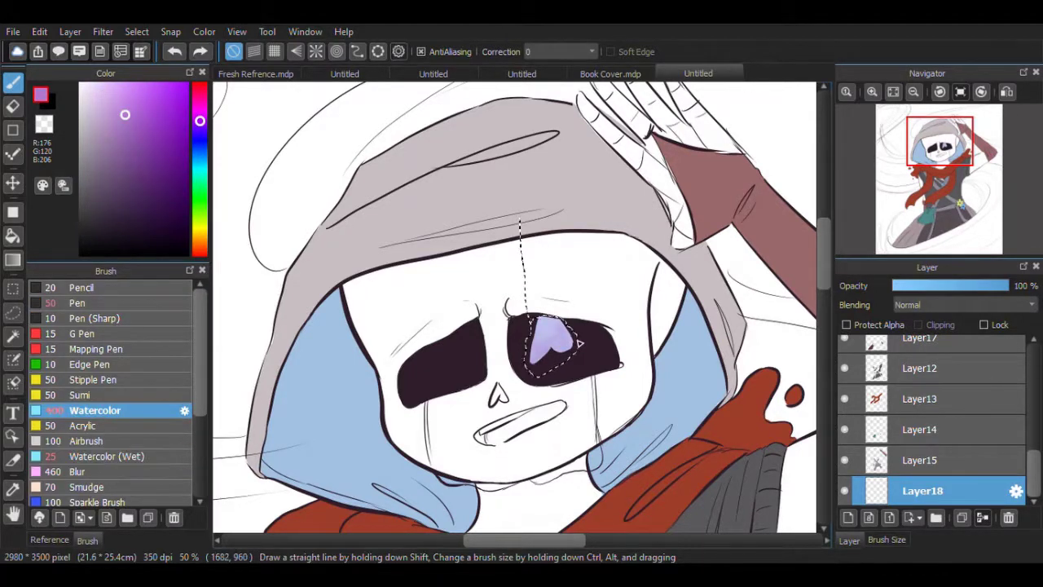
left_click(886, 539)
left_click(913, 371)
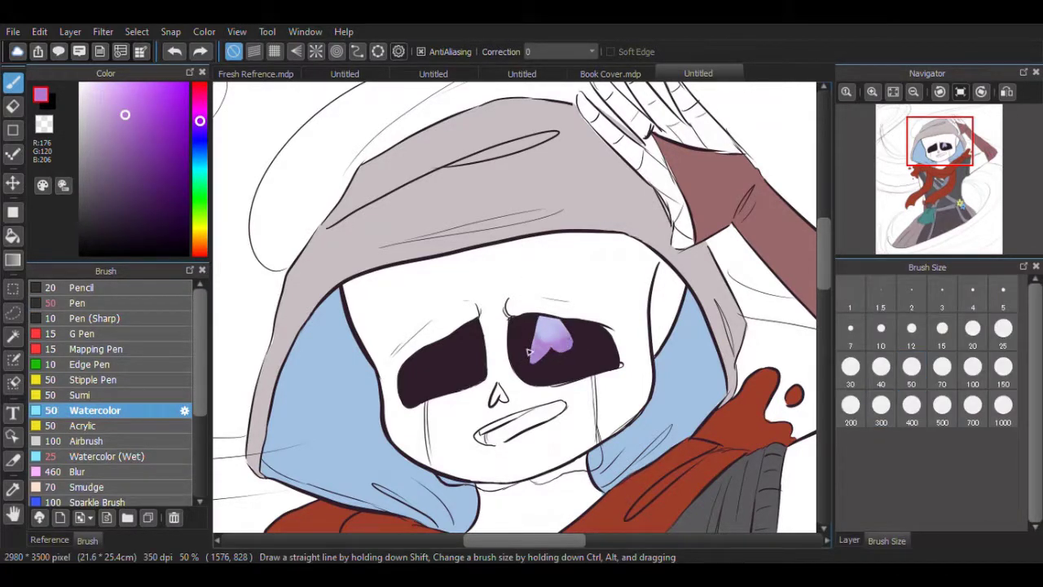
mouse_move(527, 352)
left_mouse_down()
mouse_move(560, 328)
mouse_move(572, 333)
left_mouse_up()
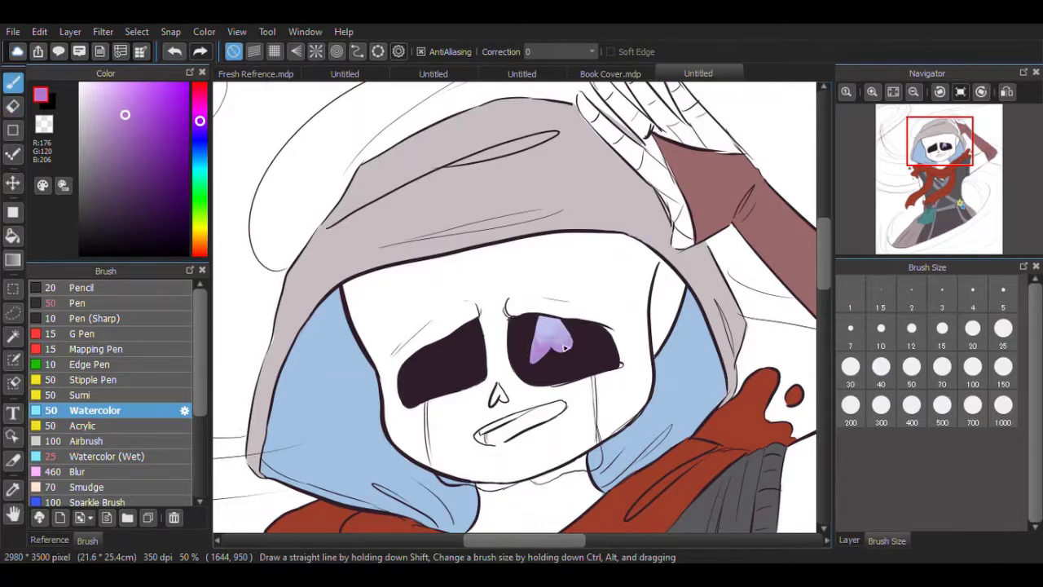
Step: Add small white highlights to the heart pupil with the Pen at size 10 and check the whole drawing
key("m")
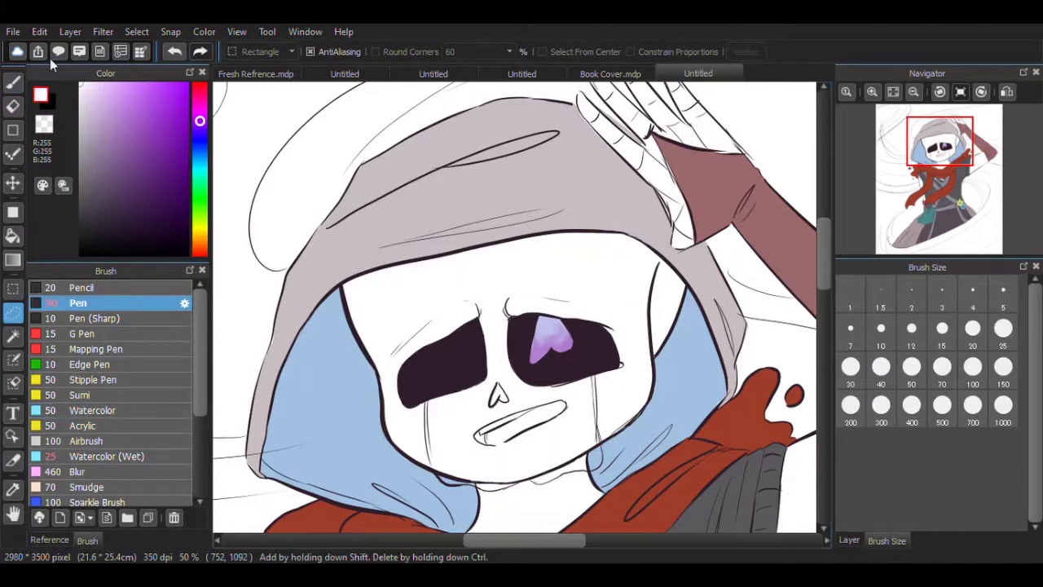
left_click(849, 540)
left_click(879, 541)
key("b")
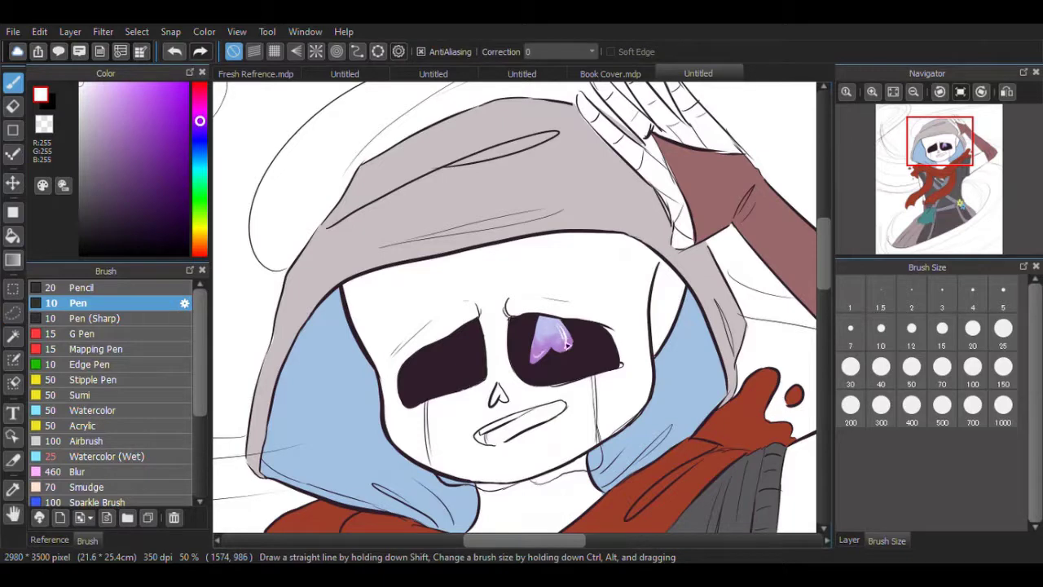
left_click(893, 92)
left_click(849, 540)
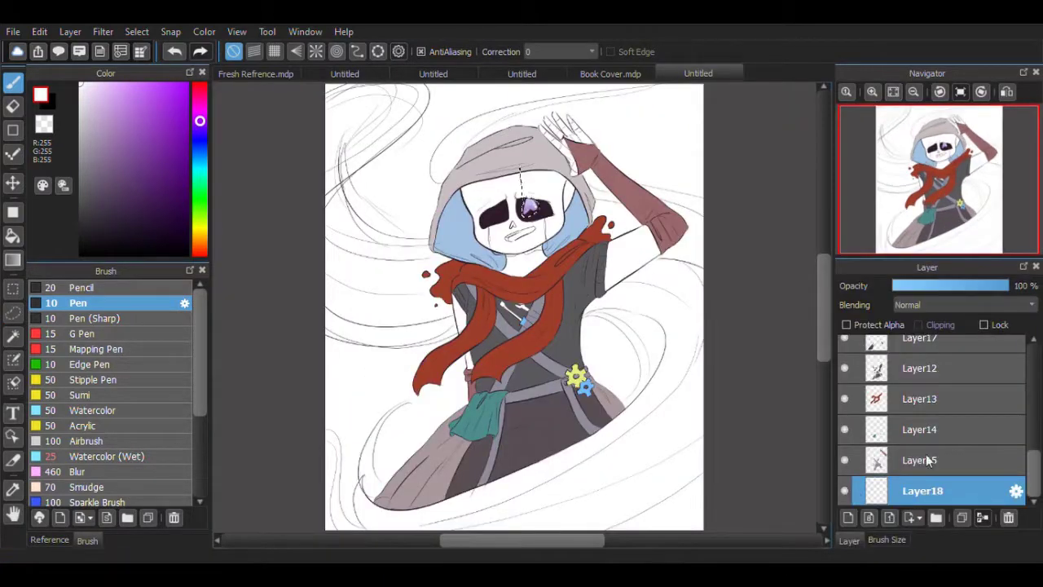
Step: Blend muted lavender (RGB 170, 171, 213) into the top of the heart pupil with the Watercolor brush and clear the selection
left_click(50, 541)
left_click(100, 110)
left_click(87, 541)
scroll(529, 164, "up", 5)
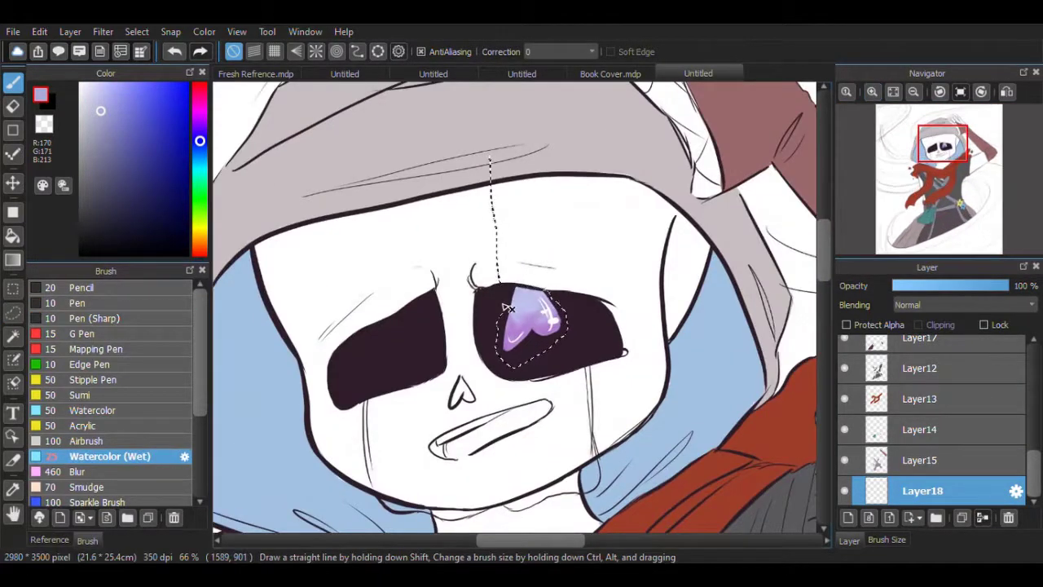
left_click(95, 409)
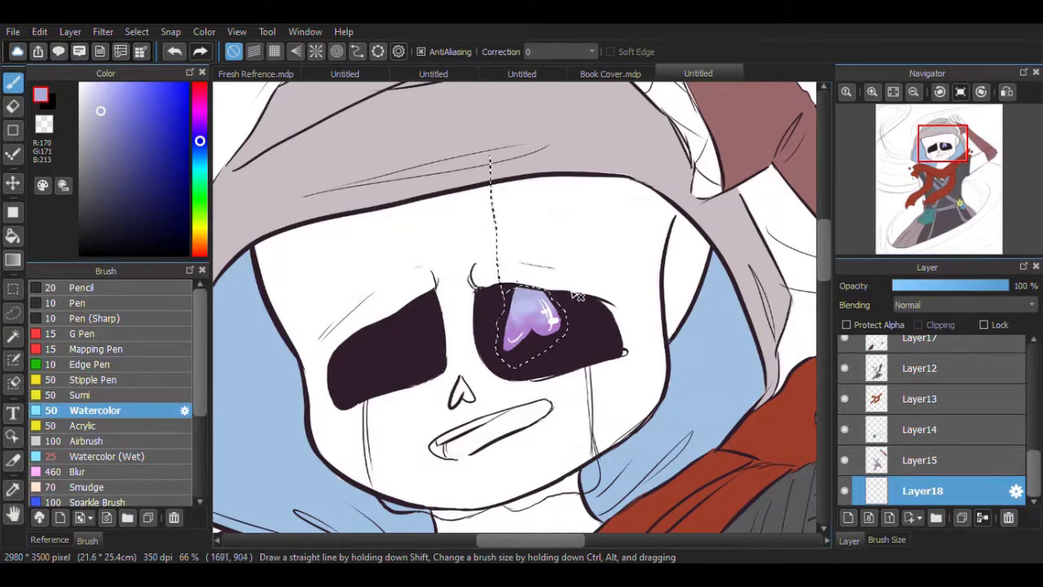
key("m")
left_click(764, 52)
key("b")
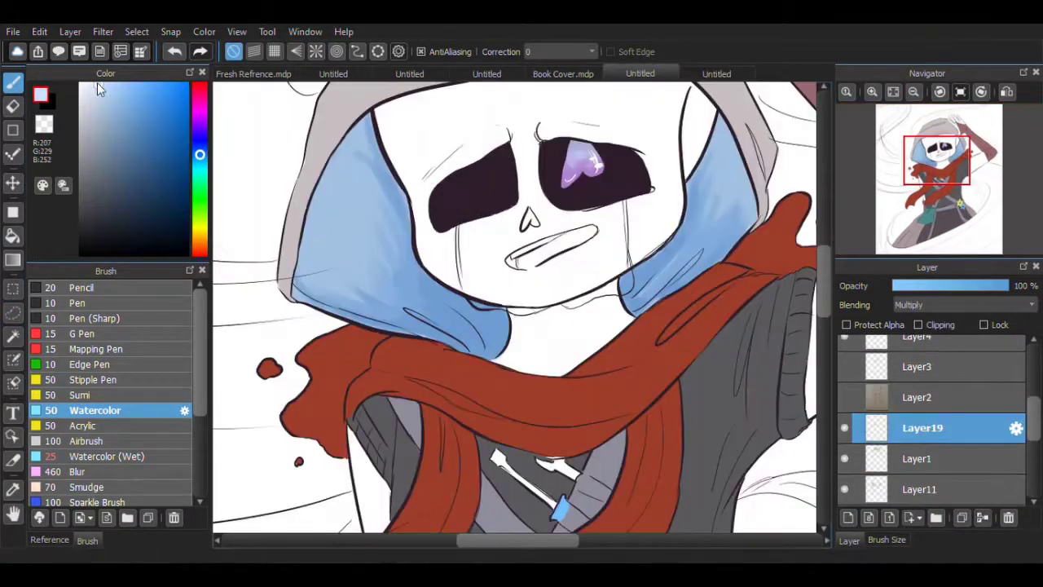
Step: Soften the hood lining with pale blue and shade the outer hood's folds with pale pinkish greys on Multiply Layer19
left_click(90, 84)
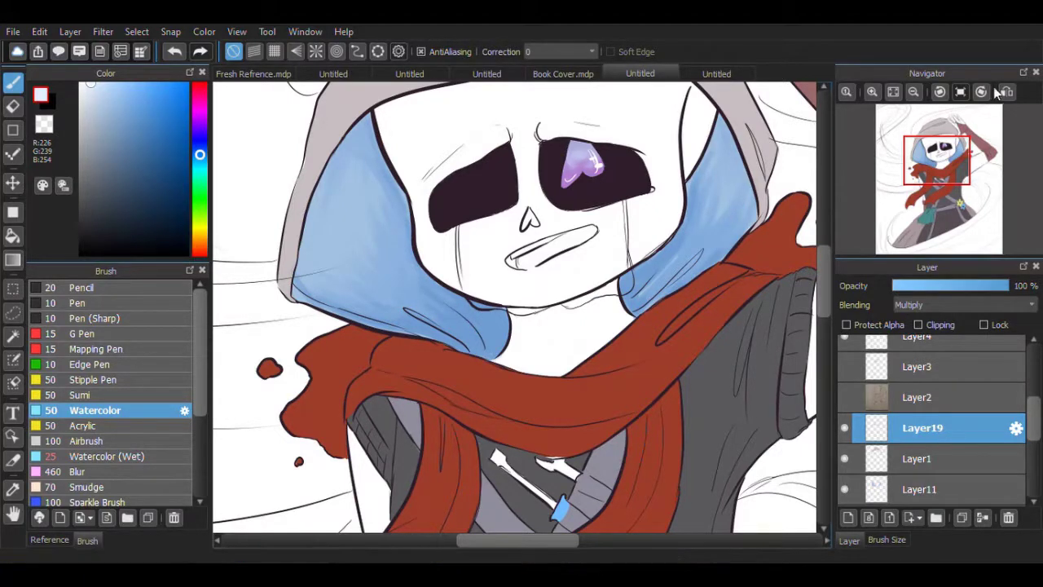
left_click(729, 135, "alt")
left_click_drag(938, 181, 942, 163)
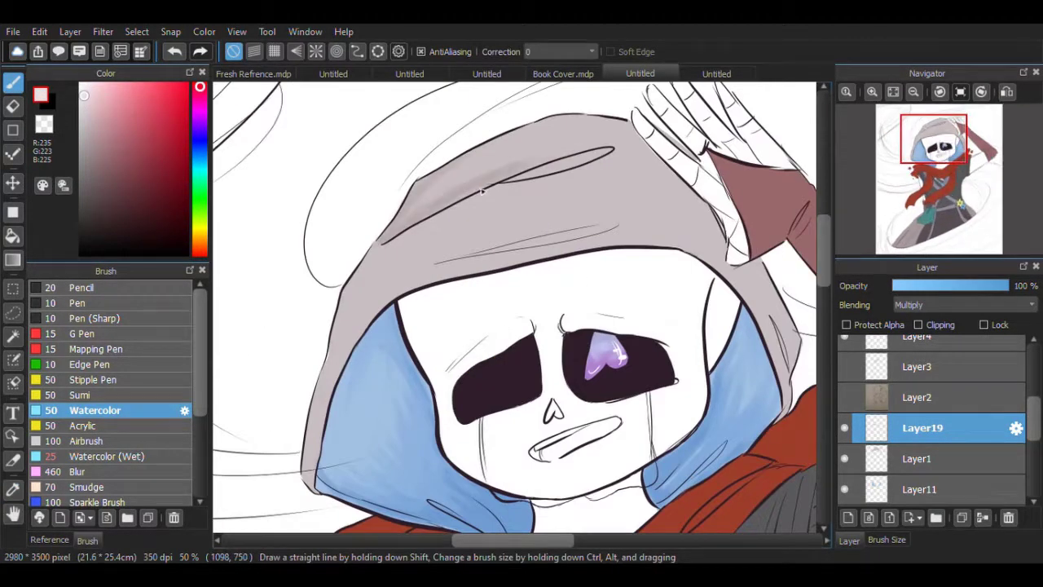
mouse_move(776, 307)
left_mouse_down()
mouse_move(756, 280)
mouse_move(784, 350)
left_mouse_up()
left_click(85, 103)
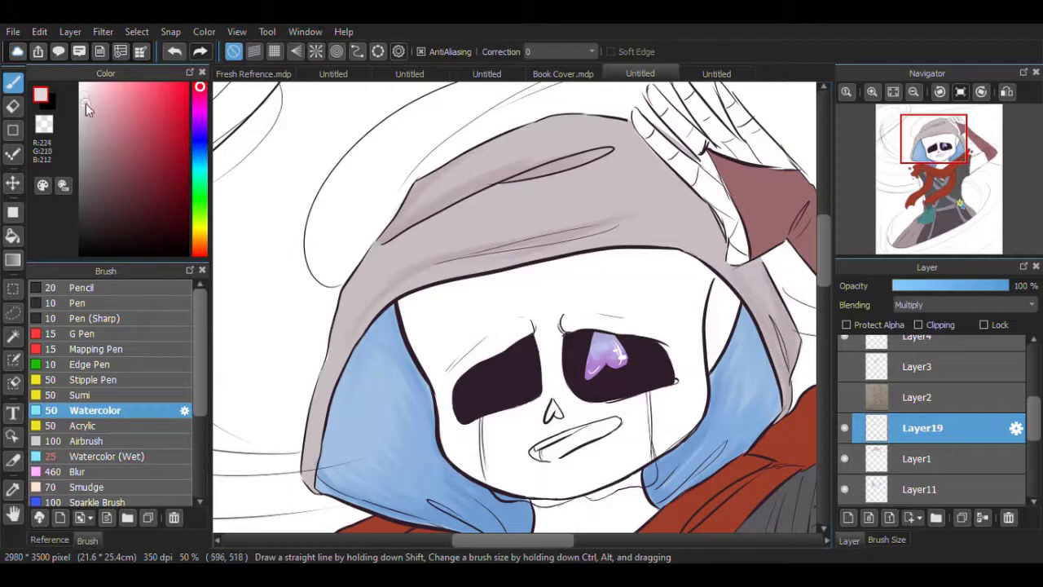
left_click(85, 88)
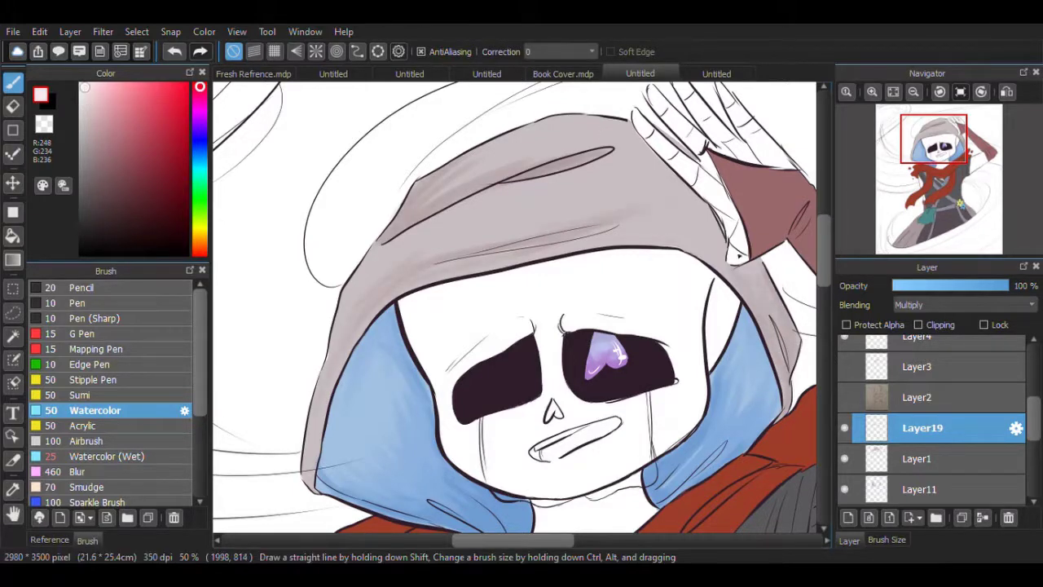
Step: Shade the scarf's folds around the neck and the tops of its tails with red (RGB 206, 92, 71) on Layer19
scroll(522, 309, "down", 5)
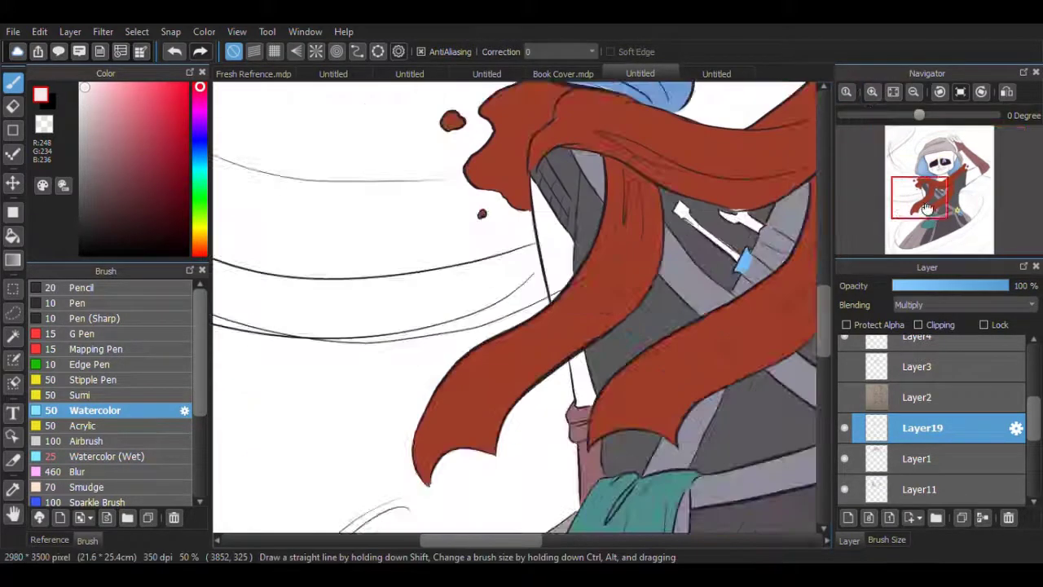
scroll(521, 310, "up", 5)
left_click(407, 456, "alt")
scroll(521, 310, "down", 5)
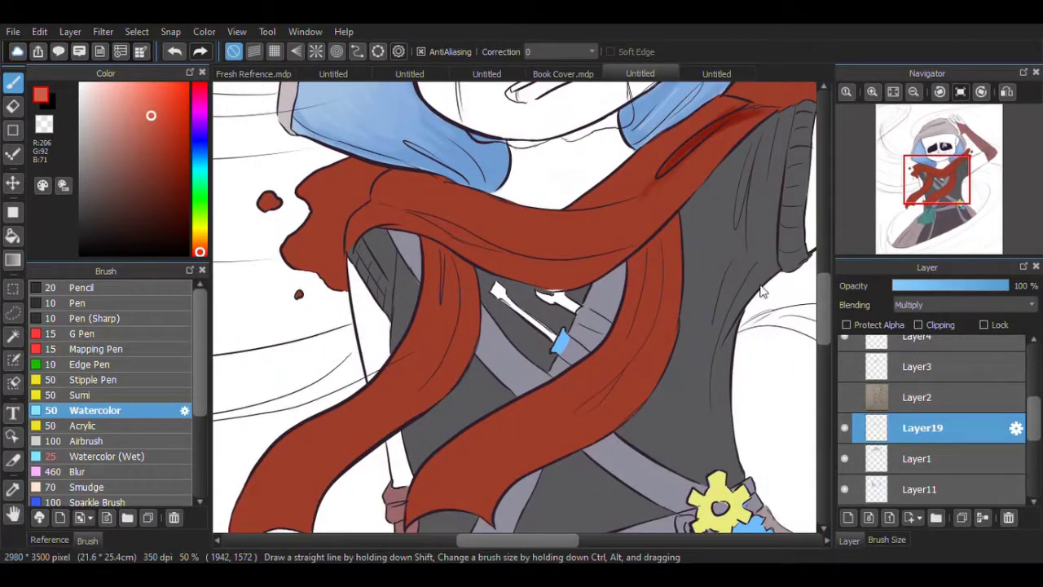
scroll(762, 292, "up", 2)
mouse_move(320, 224)
left_mouse_down()
mouse_move(302, 253)
mouse_move(450, 318)
left_mouse_up()
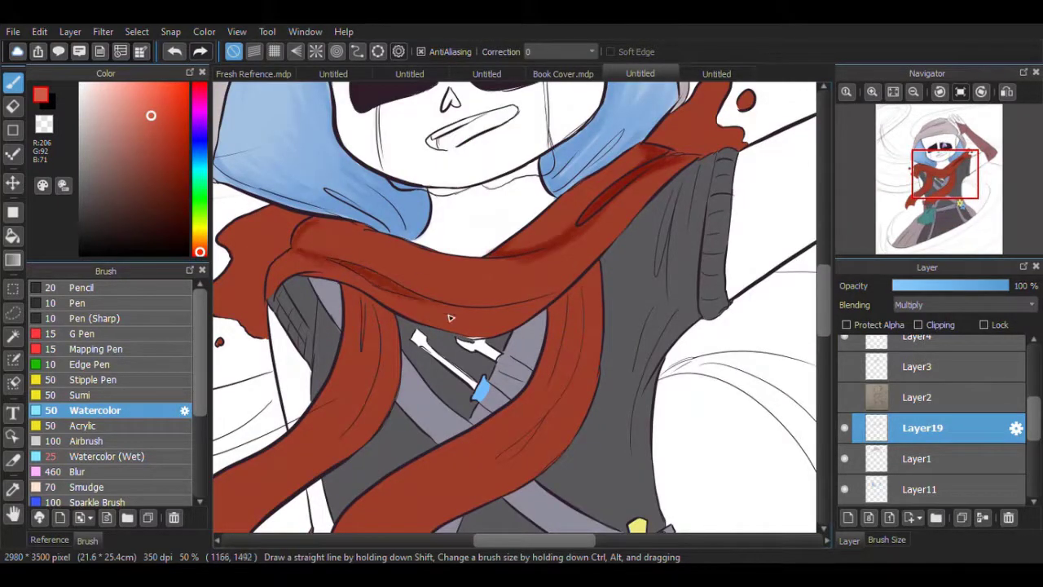
left_click_drag(564, 330, 542, 371)
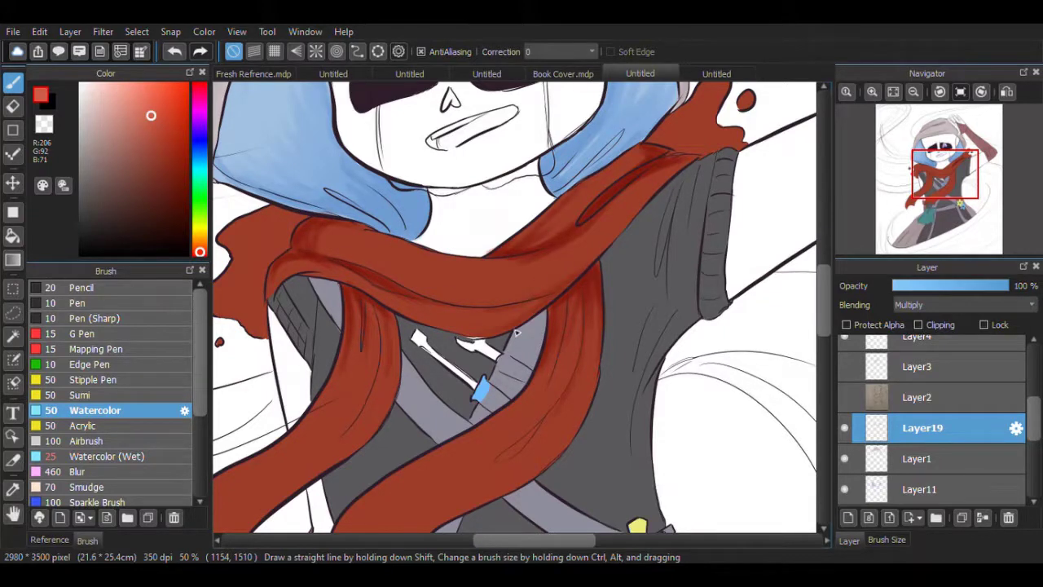
Step: Blend progressively lighter reds and pinks over the scarf's neck folds to smooth the shading on Layer19
left_click(323, 257, "alt")
left_click_drag(536, 235, 589, 239)
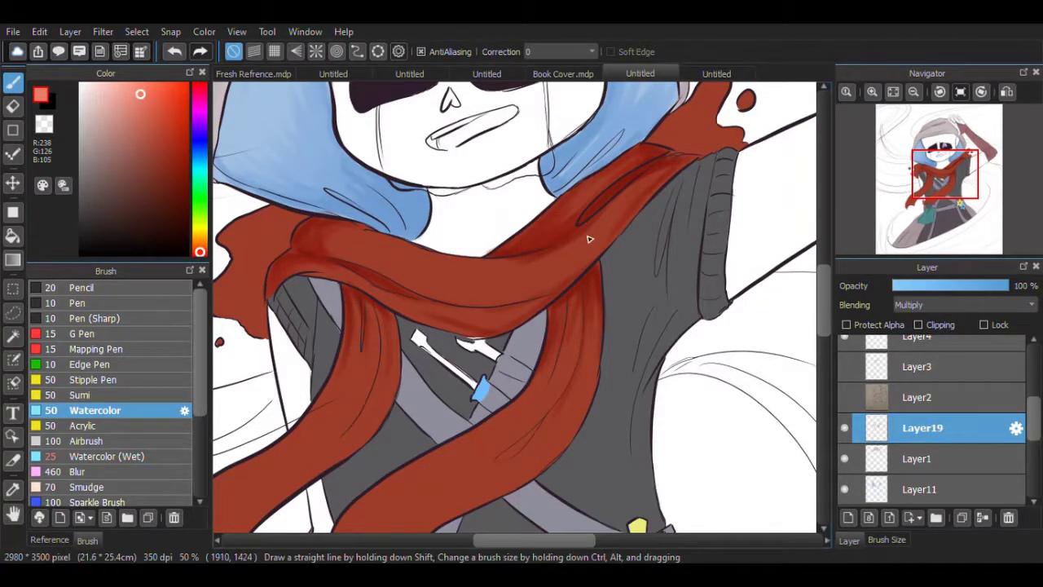
left_click(339, 233, "alt")
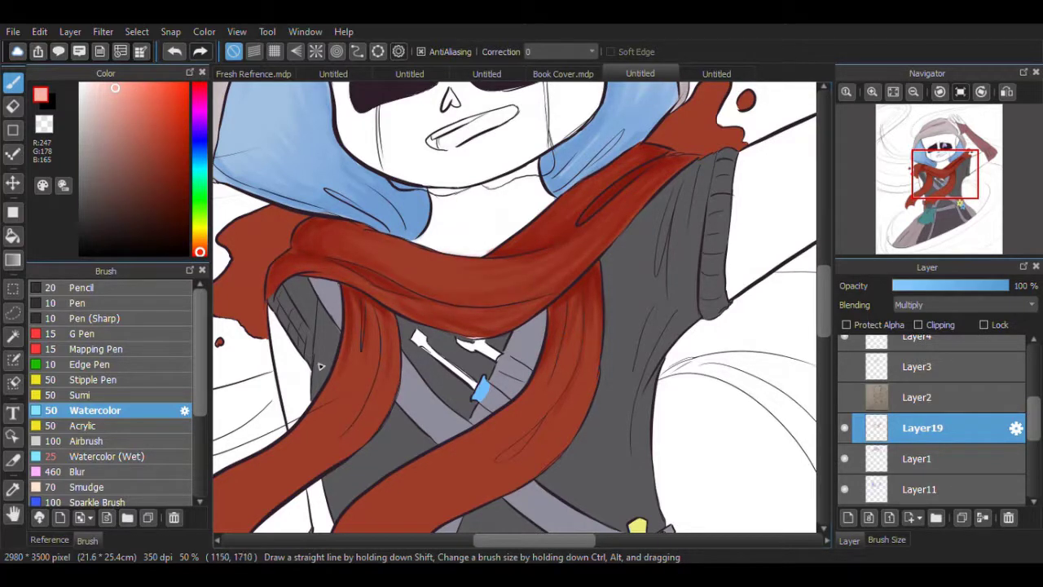
left_click(399, 247, "alt")
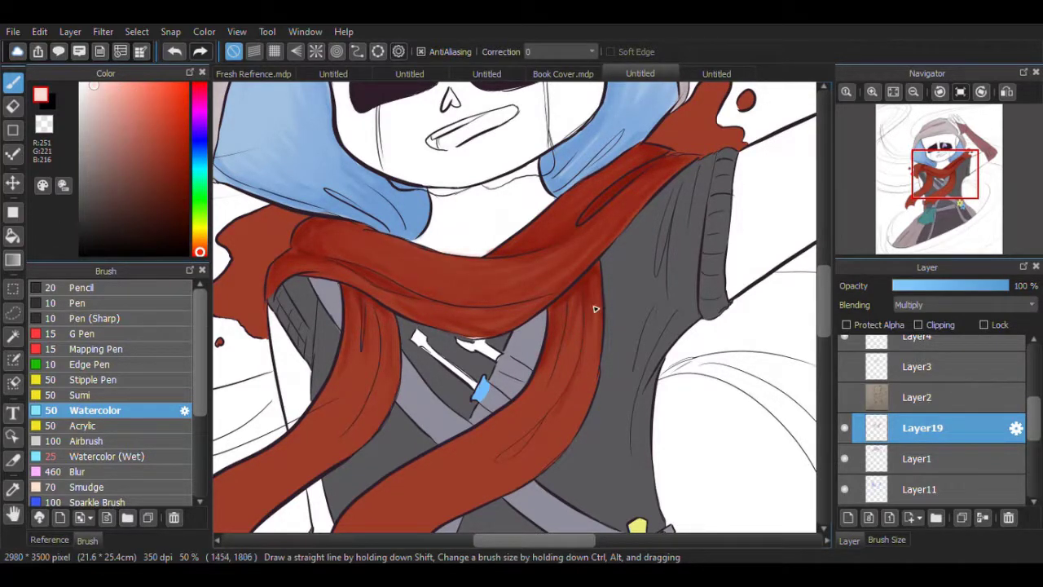
Step: Shade the splattered scarf end and the two hanging tails with soft pinks and check the whole drawing
scroll(587, 362, "up", 3)
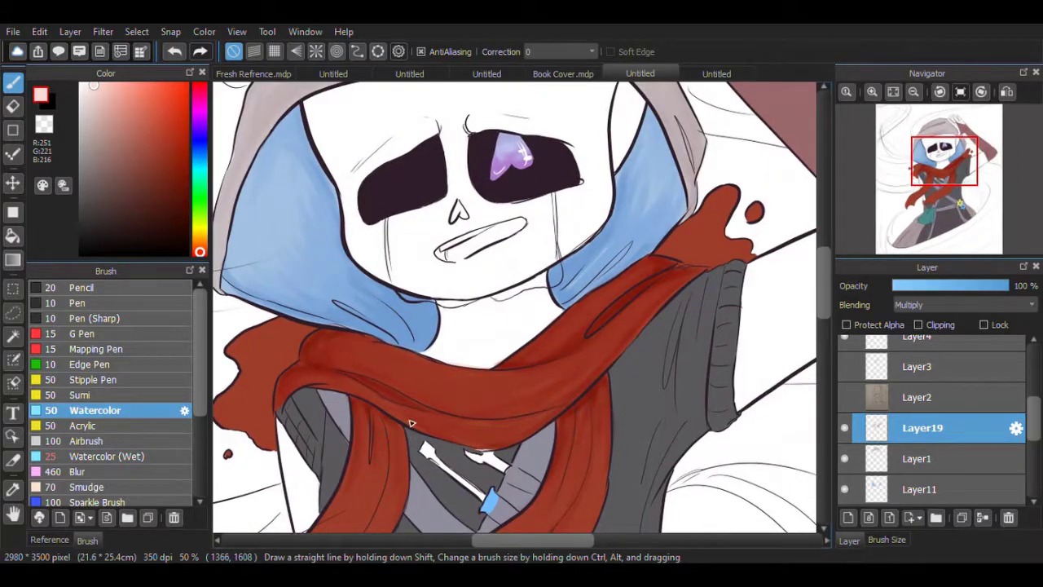
scroll(297, 383, "down", 6)
scroll(278, 407, "left", 4)
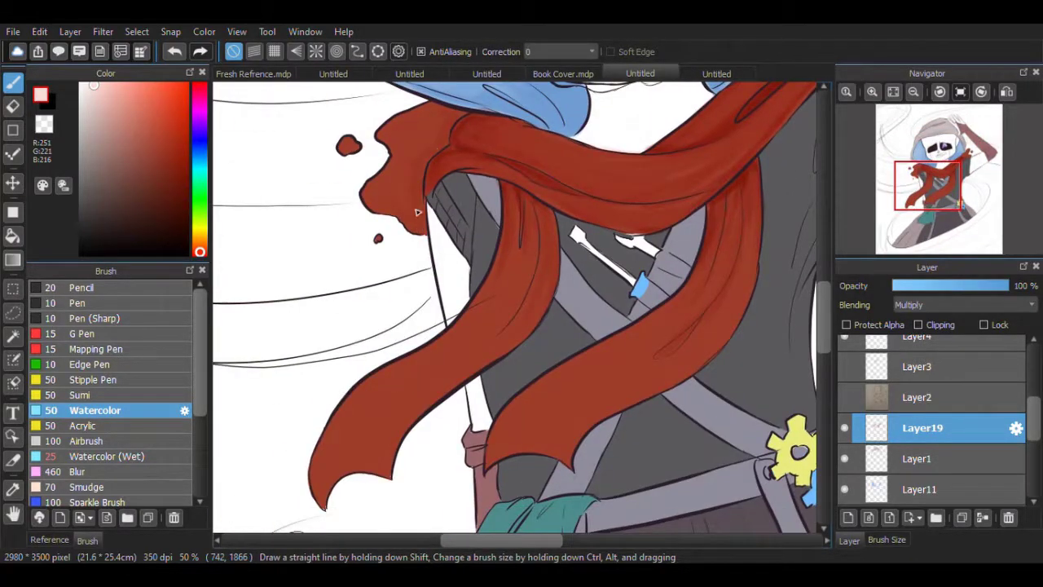
scroll(448, 111, "up", 6)
scroll(529, 317, "down", 6)
left_click(481, 403, "alt")
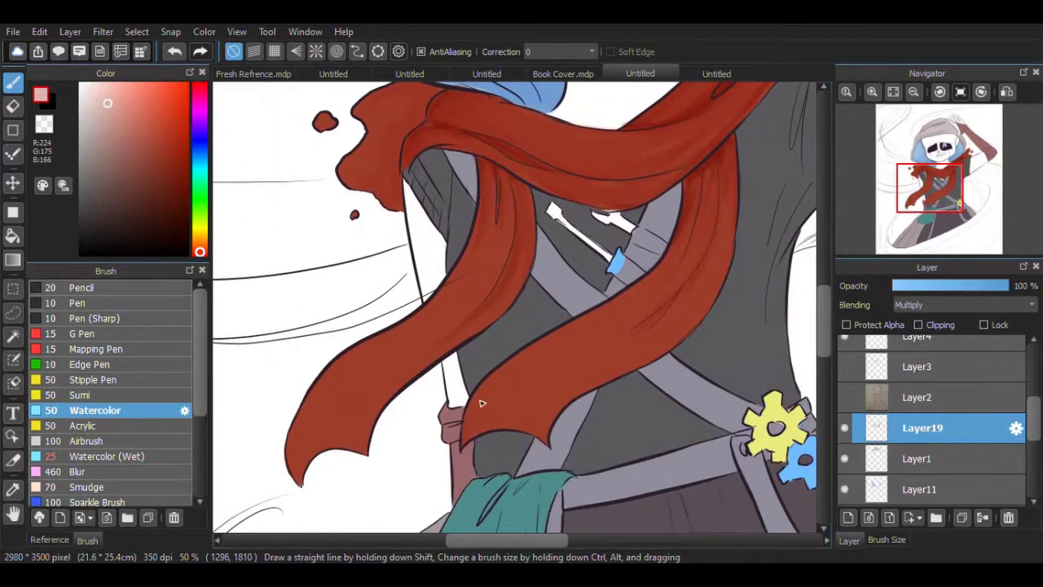
left_click(314, 450, "alt")
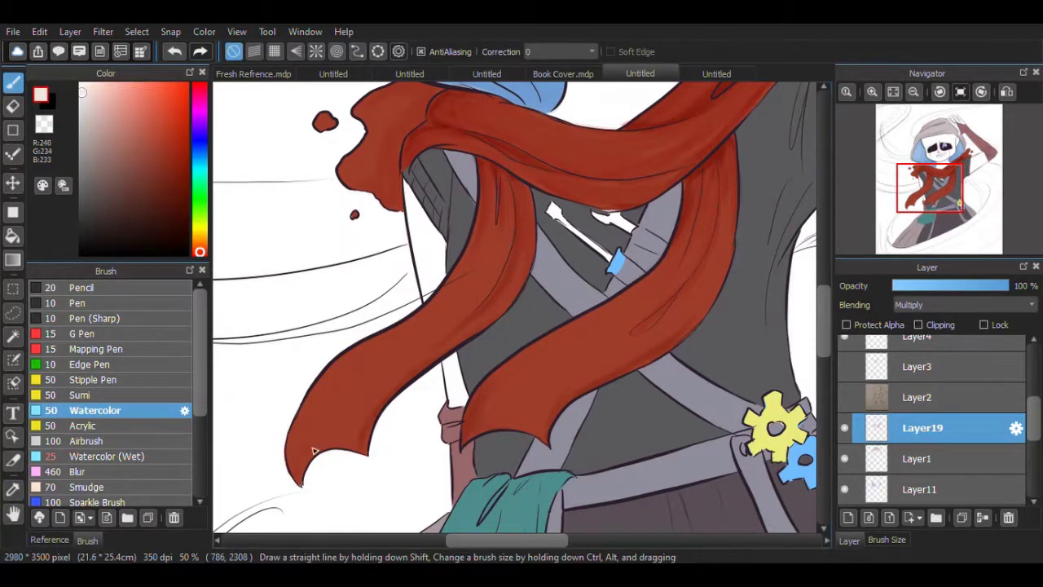
left_click(960, 91)
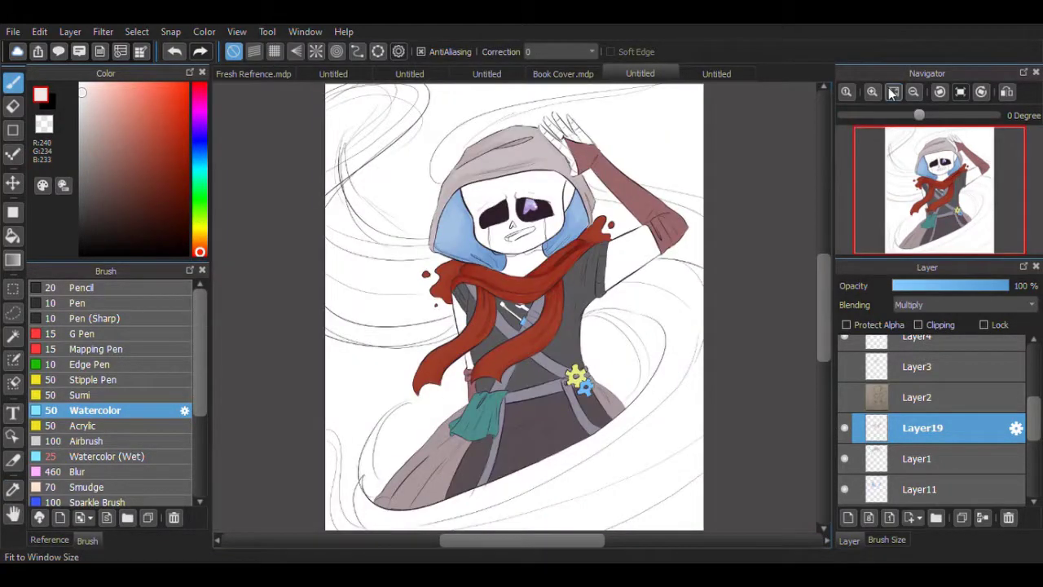
Step: Sample the vest's dark grey and add a new layer, Layer20, set to Multiply blending
scroll(571, 432, "up", 3)
left_click(554, 269, "alt")
left_click(848, 518)
left_click(964, 304)
left_click(937, 320)
scroll(529, 310, "up", 3)
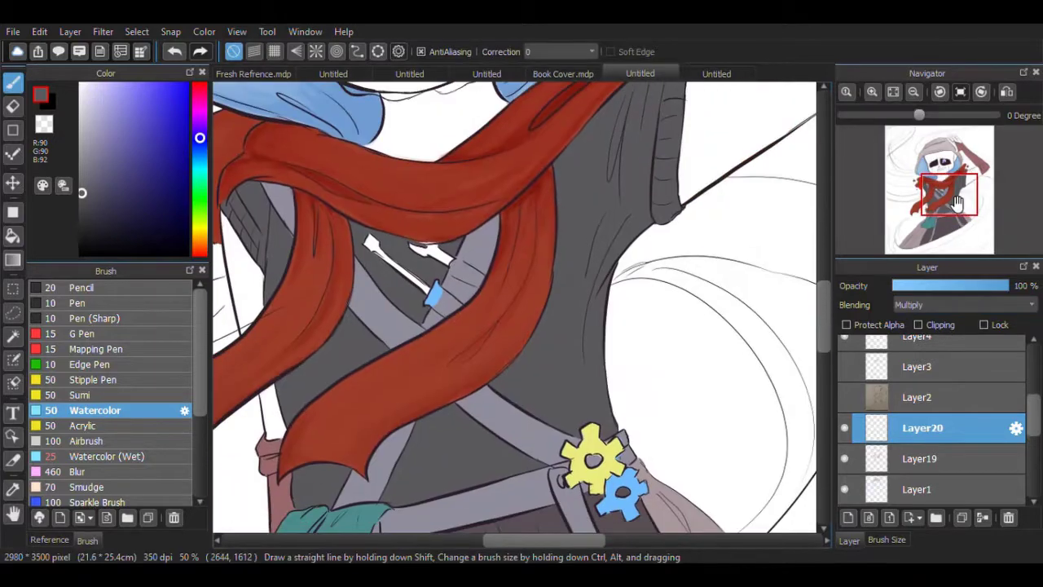
Step: Shade the vest's side, shoulder and chest folds with dark grey on Layer20 and move the layer beneath Layer19
left_click_drag(623, 230, 603, 334)
left_click_drag(607, 248, 593, 395)
left_click_drag(632, 228, 603, 285)
scroll(595, 183, "up", 3)
mouse_move(595, 183)
left_mouse_down()
mouse_move(489, 290)
mouse_move(577, 216)
left_mouse_up()
scroll(578, 204, "up", 2)
scroll(391, 188, "down", 2)
mouse_move(381, 167)
left_mouse_down()
mouse_move(349, 232)
mouse_move(384, 269)
left_mouse_up()
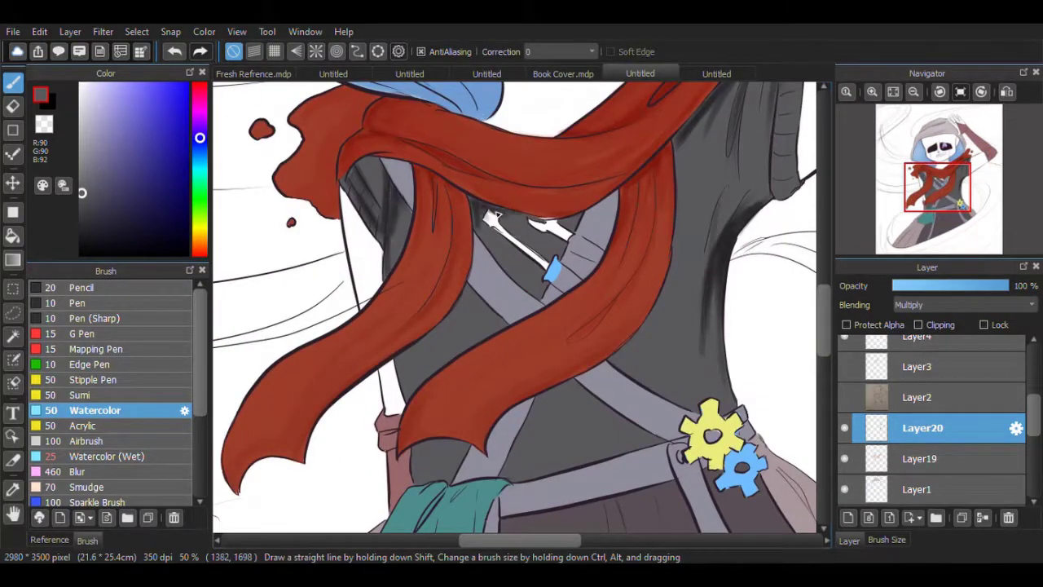
key("ctrl+Down")
Step: Shade the vest's edge above the belt and the dark skirt's folds in grey, and move Layer20 beneath Layer17
scroll(457, 218, "down", 5)
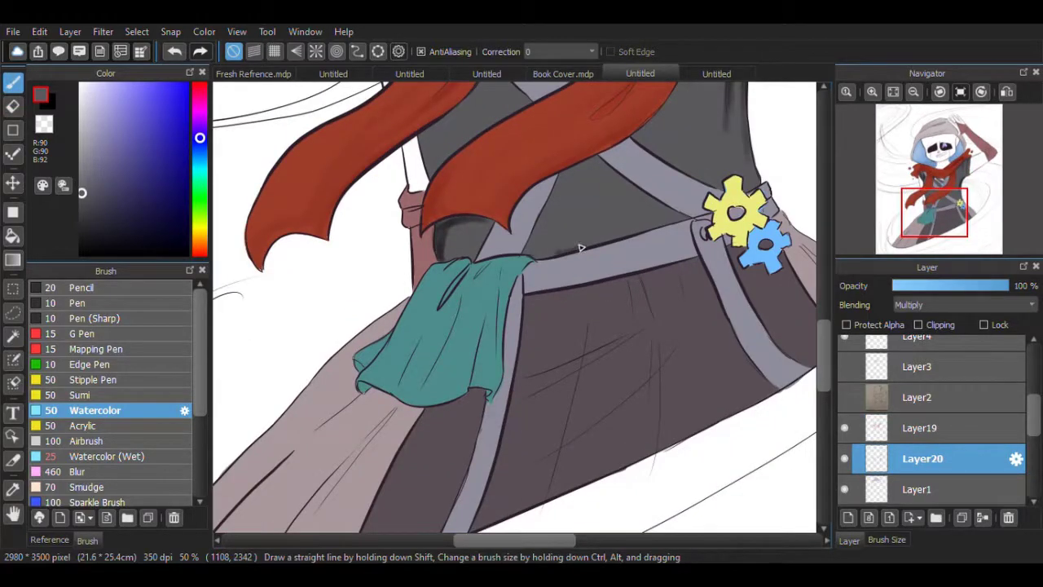
left_click_drag(580, 247, 656, 231)
left_click_drag(652, 318, 526, 389)
left_click_drag(644, 382, 534, 463)
left_click_drag(678, 352, 588, 448)
mouse_move(921, 457)
left_mouse_down()
mouse_move(937, 488)
mouse_move(948, 470)
left_mouse_up()
Step: Blend lighter greys (RGB 125, 125, 134 and 191, 191, 203) along the vest's side, shoulder and sleeve folds on Layer20
scroll(516, 105, "down", 2)
left_click(517, 105, "alt")
scroll(606, 232, "up", 2)
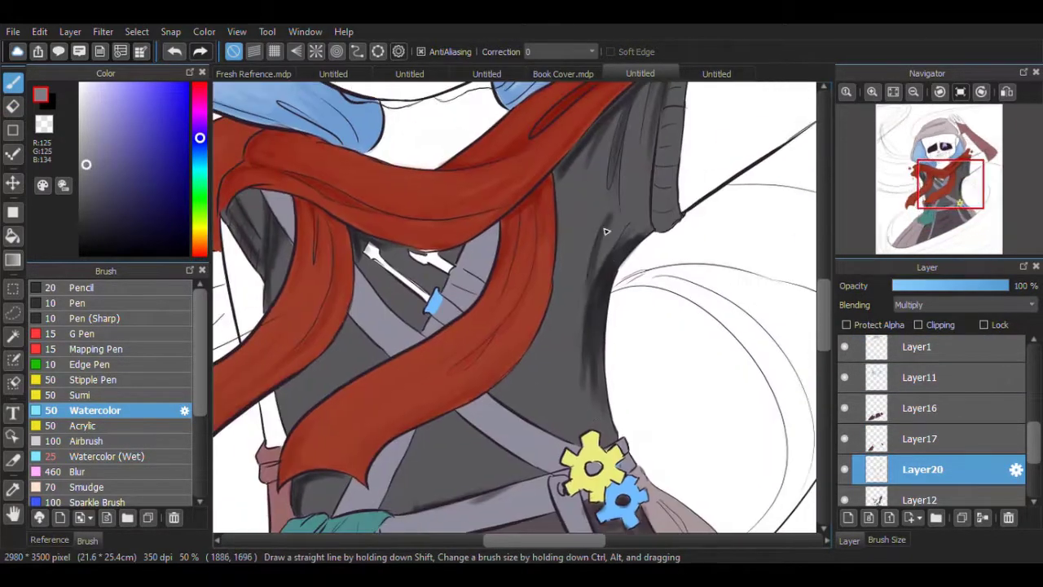
left_click_drag(588, 254, 576, 339)
left_click_drag(577, 326, 652, 407)
left_click_drag(678, 220, 633, 275)
left_click_drag(706, 194, 662, 256)
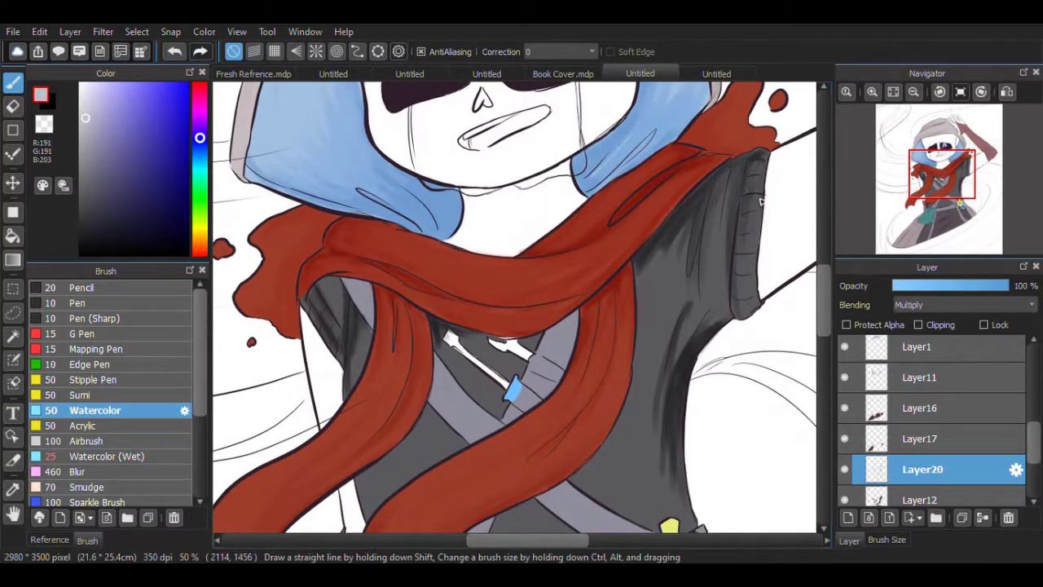
left_click_drag(699, 202, 666, 255)
left_click_drag(649, 266, 636, 331)
Step: Blend a lighter grey (RGB 213, 212, 225) along the folds of the vest and dark skirt on Layer20
scroll(674, 454, "down", 5)
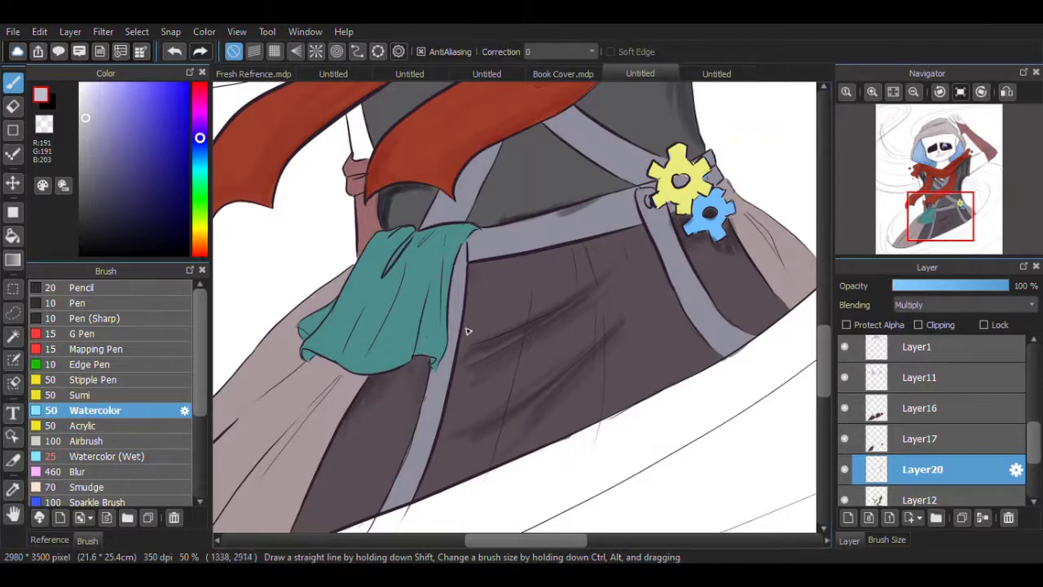
scroll(780, 316, "up", 3)
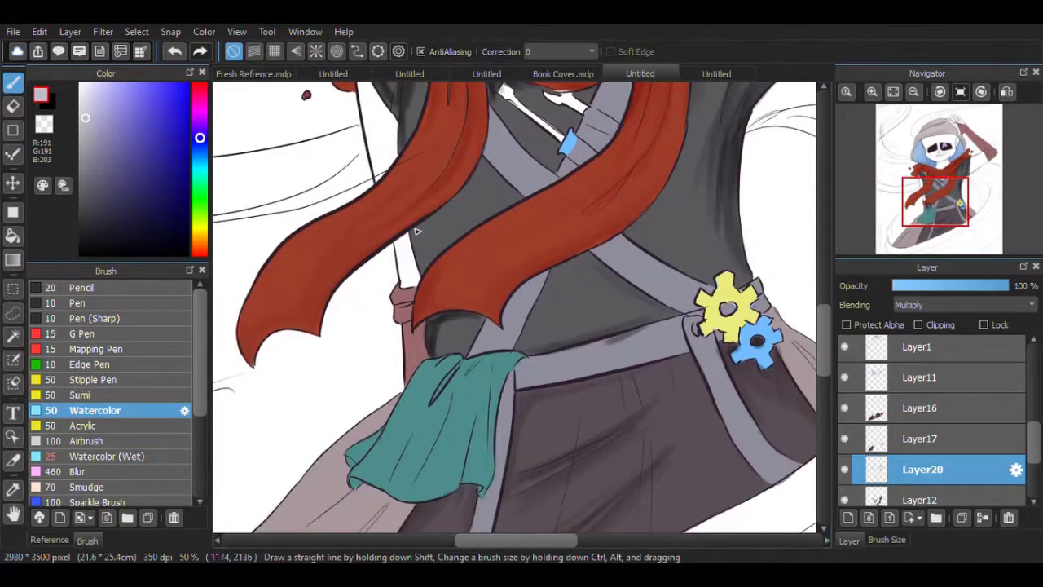
scroll(489, 187, "up", 4)
scroll(489, 187, "right", 2)
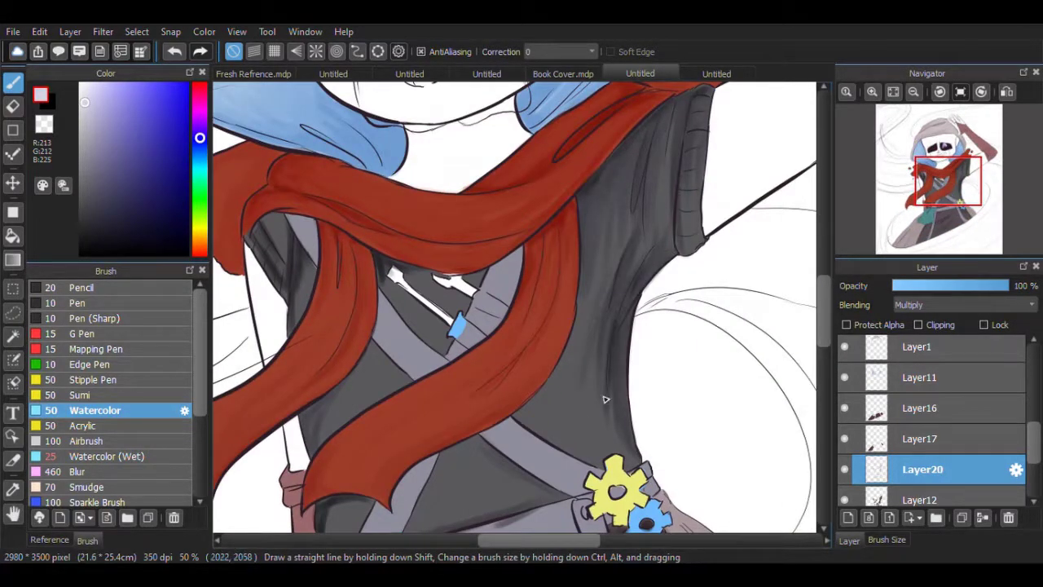
scroll(416, 220, "down", 1)
scroll(416, 220, "left", 2)
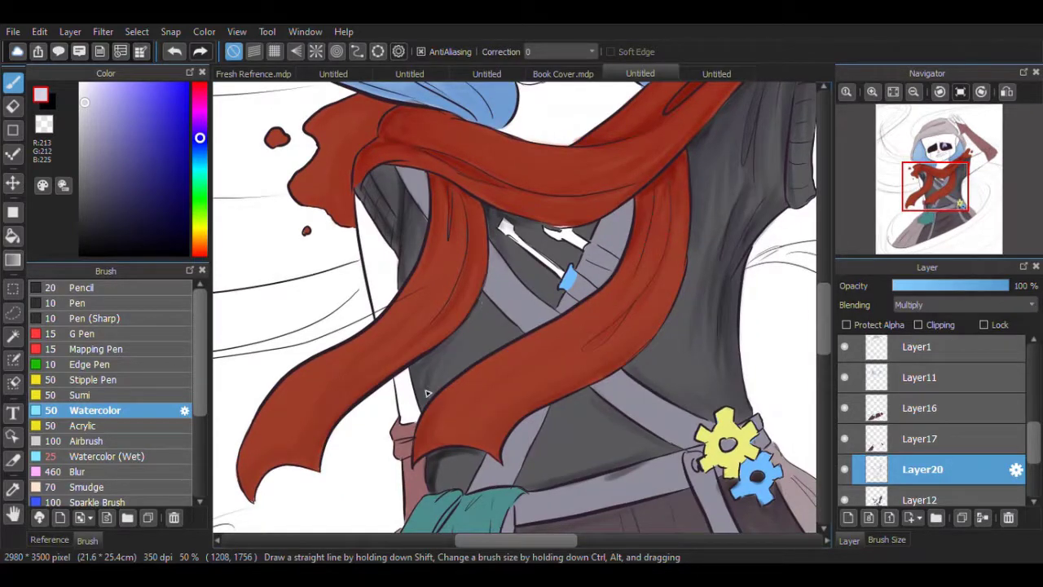
Step: Soften the vest and skirt shading with a size 70 Watercolor brush in near-white greys (RGB 237, 237, 245 and 249, 249, 249)
scroll(520, 349, "down", 5)
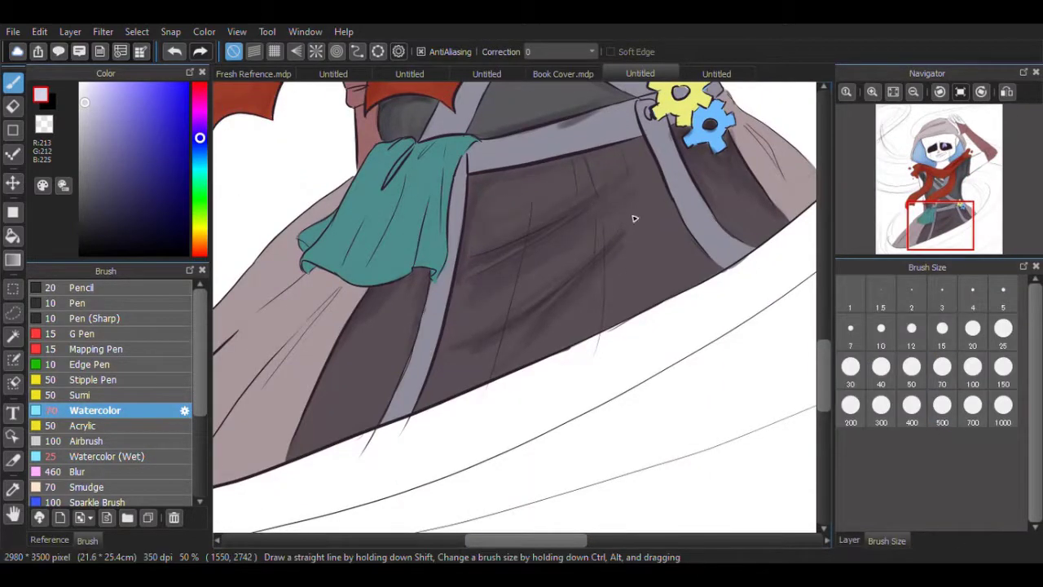
scroll(566, 295, "up", 5)
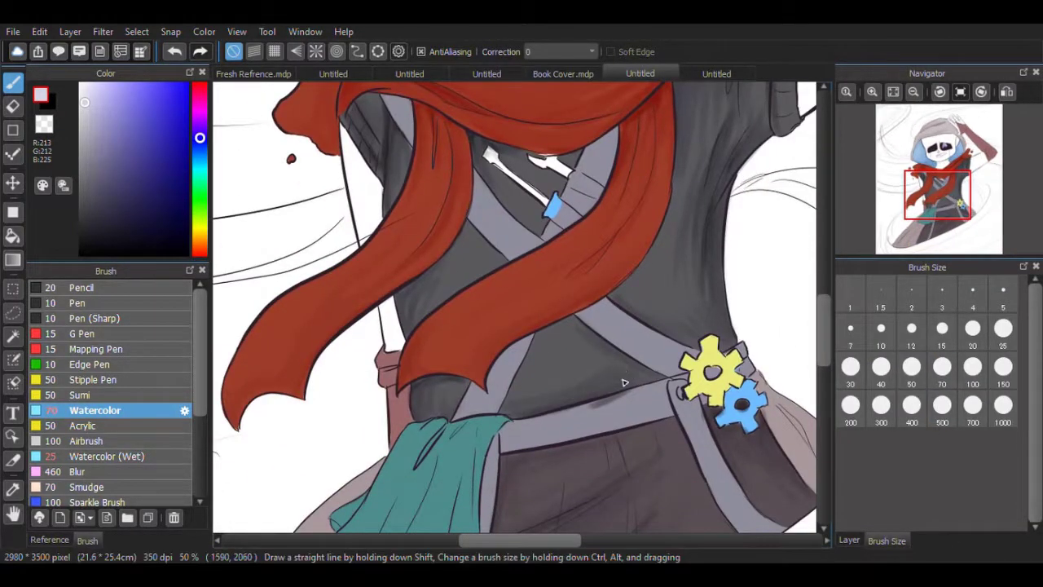
left_click_drag(600, 344, 456, 284)
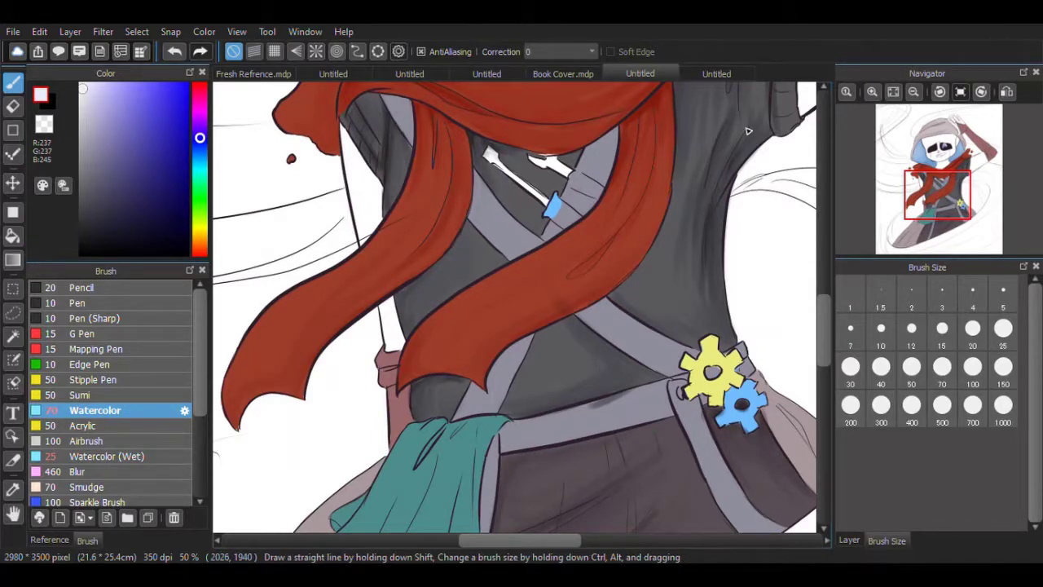
left_click_drag(748, 130, 650, 190)
scroll(666, 189, "up", 2)
scroll(502, 382, "down", 10)
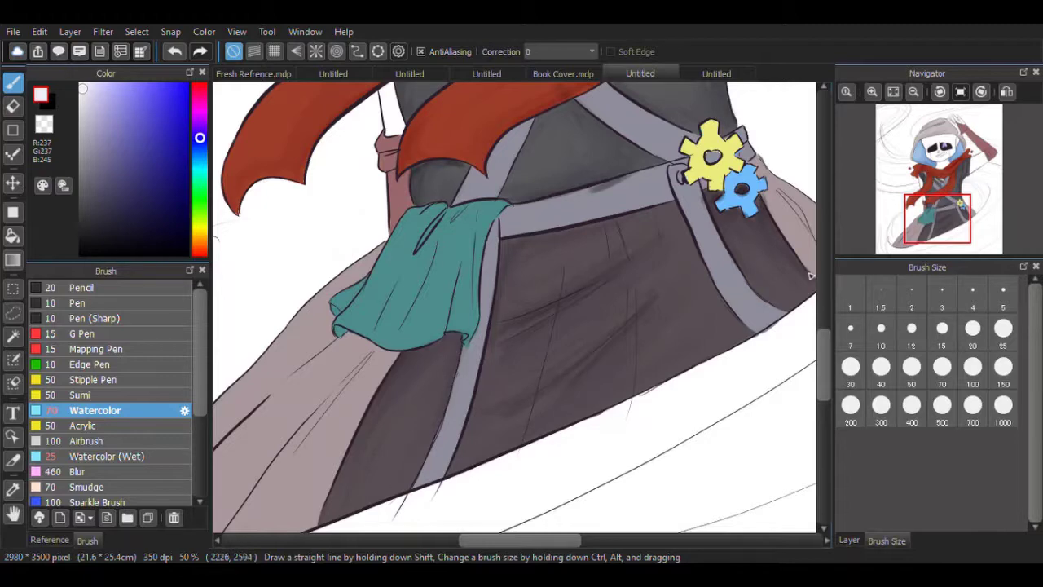
scroll(495, 480, "up", 4)
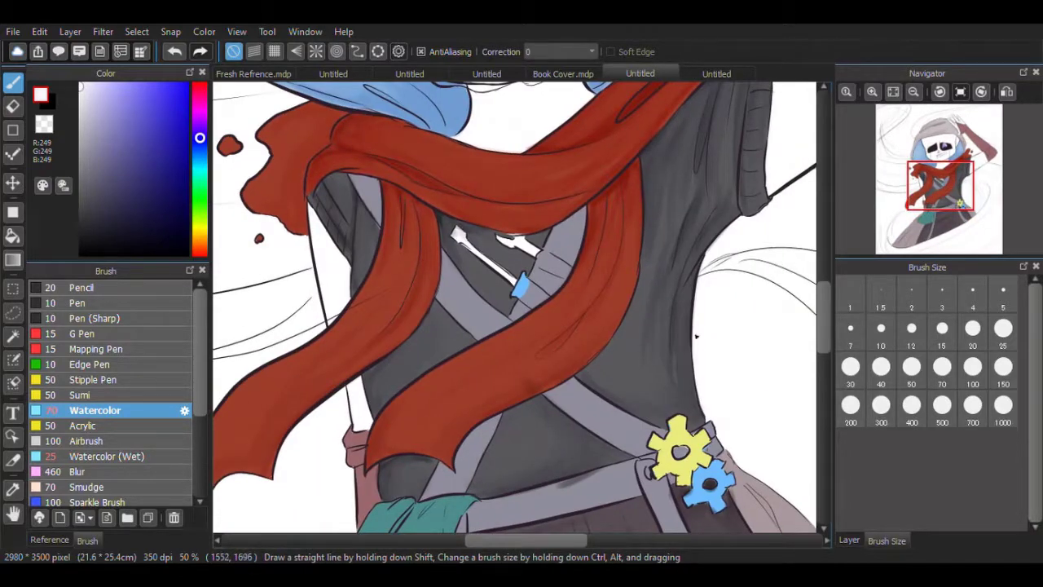
Step: Erase the stray Layer20 shading that spills onto the grey belt strap
left_click(893, 91)
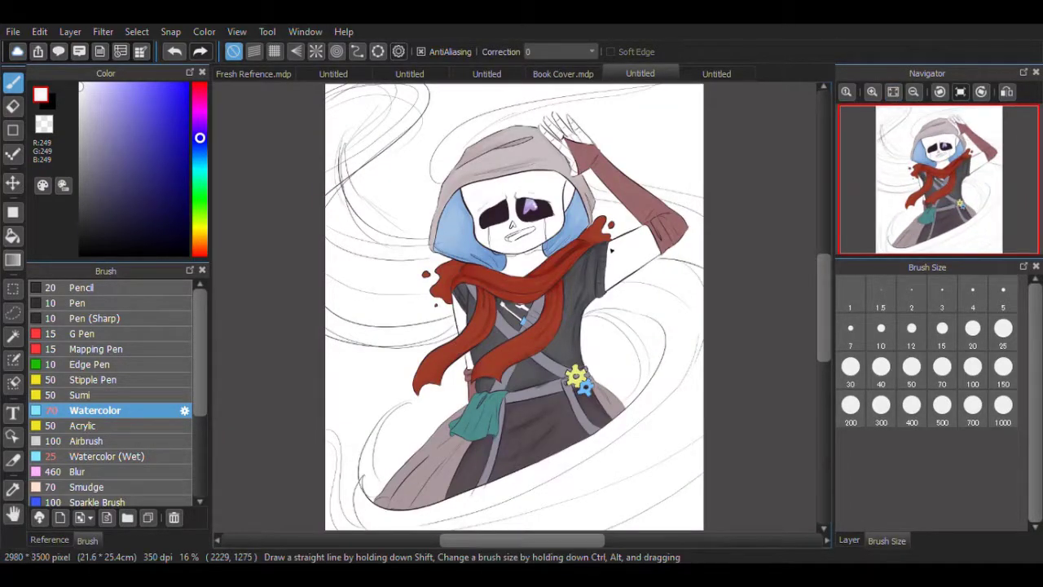
left_click(849, 539)
left_click(872, 91)
key("e")
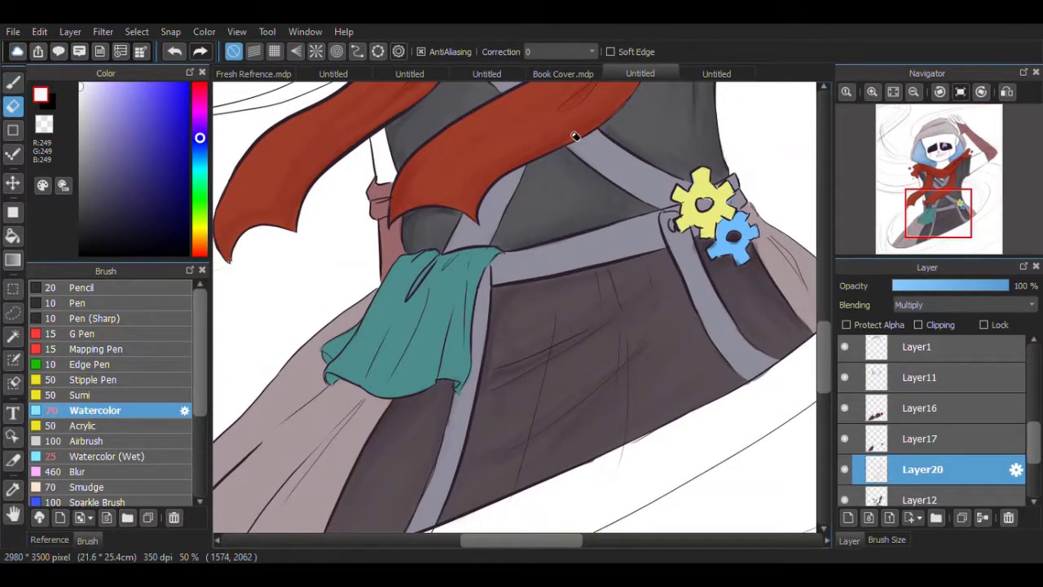
left_click(911, 189)
left_click(893, 92)
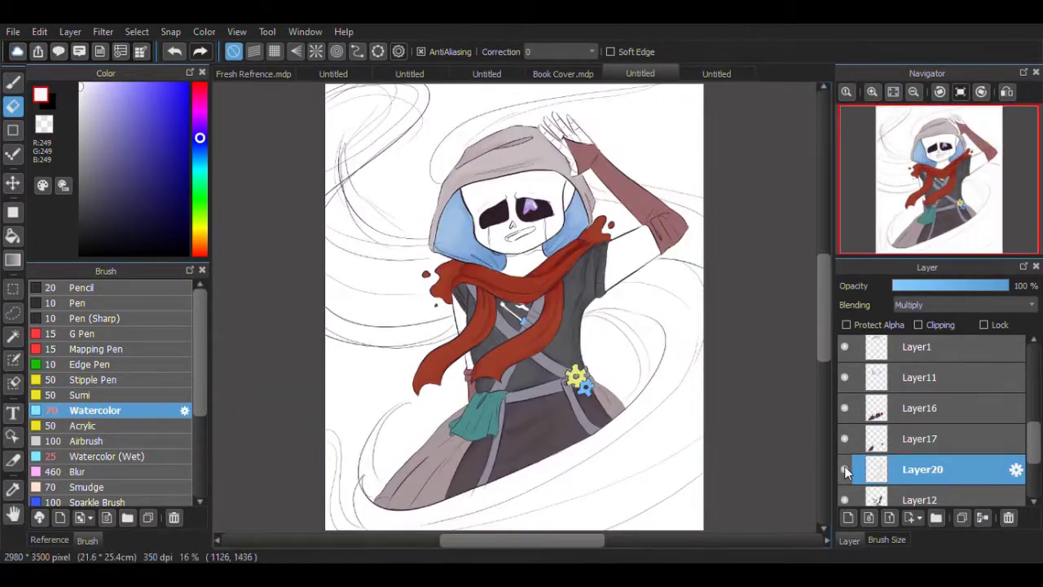
Step: Add a new Multiply layer, Layer21, above Layer19 and set the Watercolor brush to light grey (RGB 213, 210, 225)
left_click(941, 494)
scroll(941, 494, "up", 3)
left_click(922, 404)
key("b")
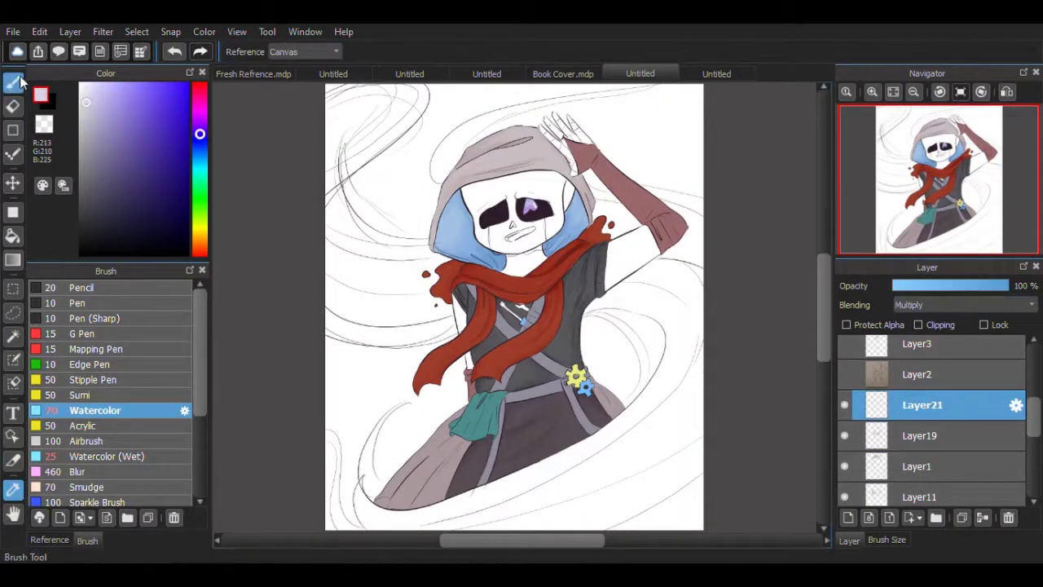
Step: Shade the grey belt and crossed straps on Layer21 with RGB 194, 191, 205, and blend the edges with near-white (RGB 248, 248, 248)
left_click(872, 91)
left_click_drag(456, 489, 387, 265)
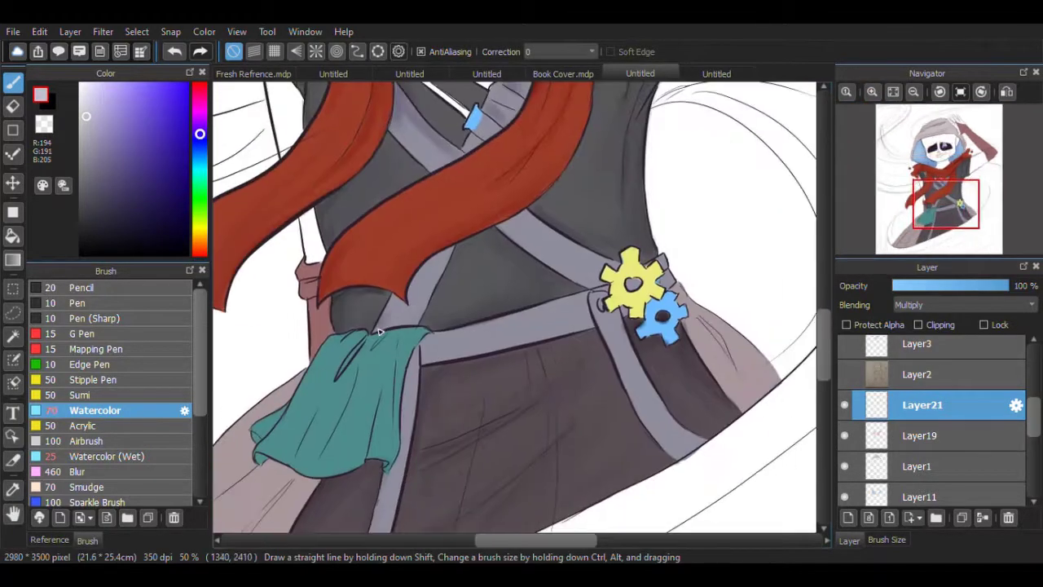
left_click_drag(607, 318, 432, 359)
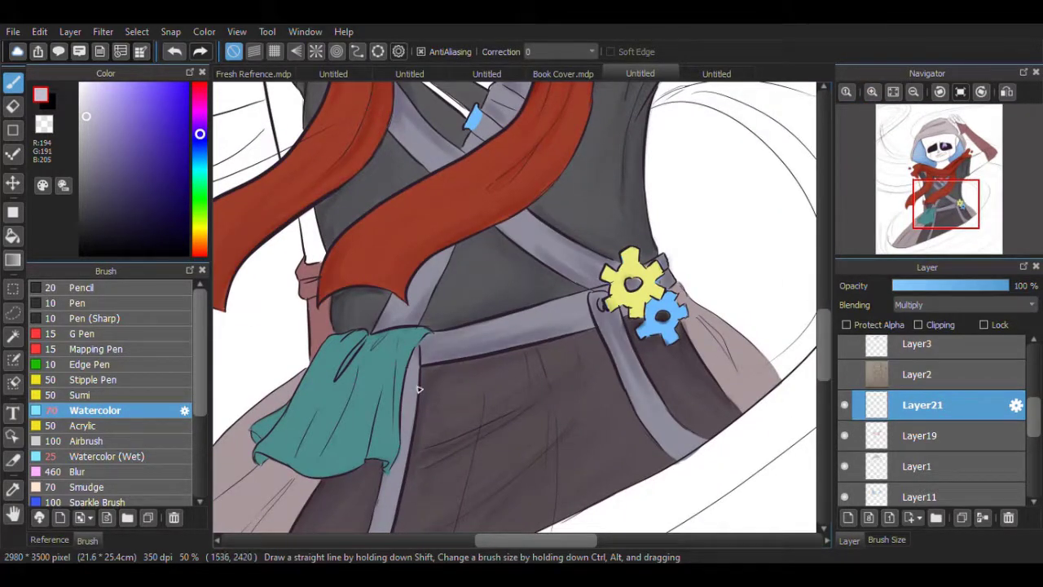
key("e")
key("b")
left_click(84, 97)
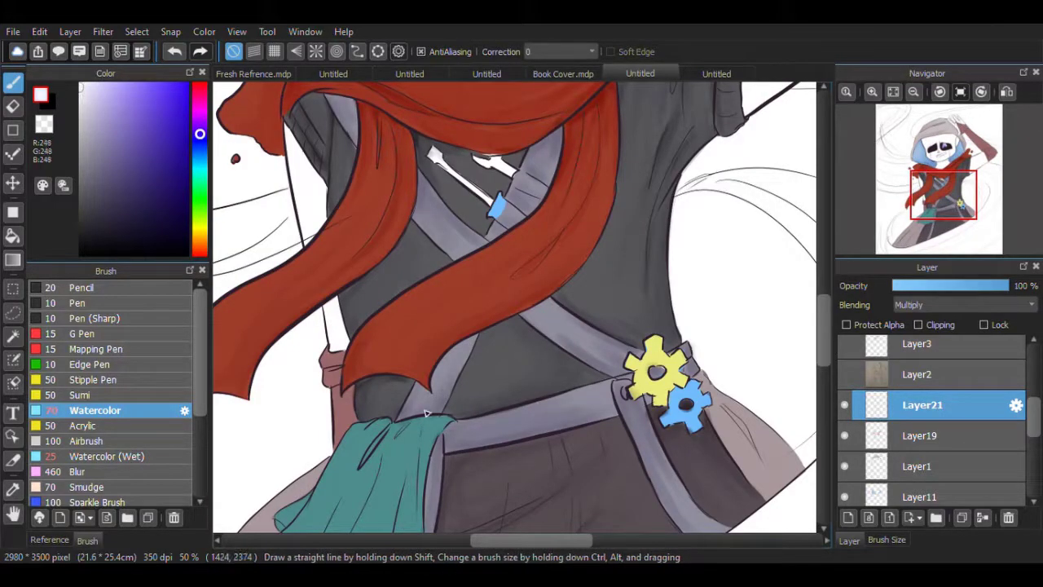
scroll(409, 175, "down", 5)
scroll(409, 175, "up", 5)
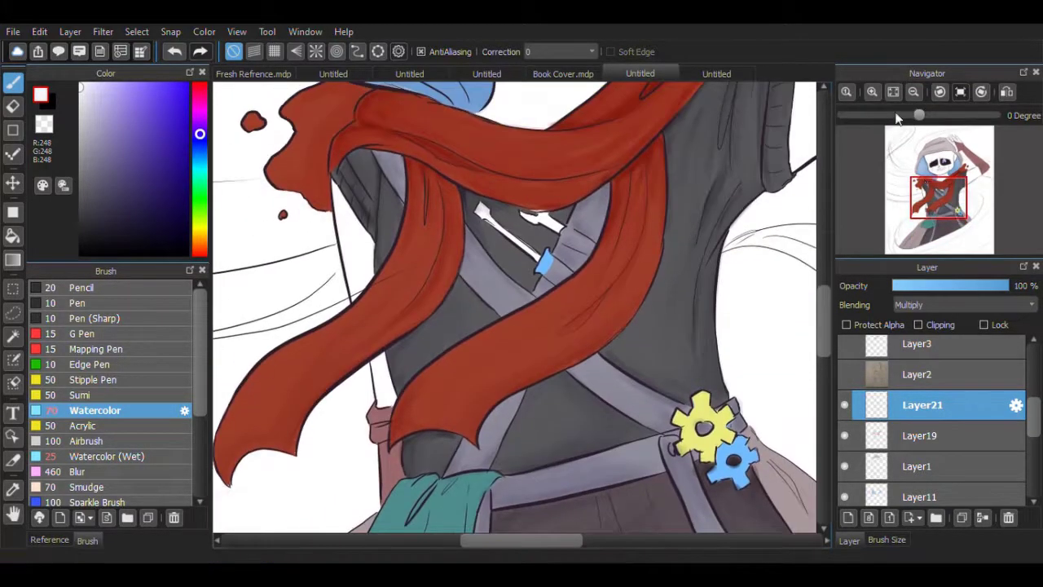
Step: Sample the raised arm's sleeve colour and shade its edges and elbow folds in pinks from RGB 223, 180, 181 to 248, 224, 225
key("ctrl+0")
left_click(651, 218, "alt")
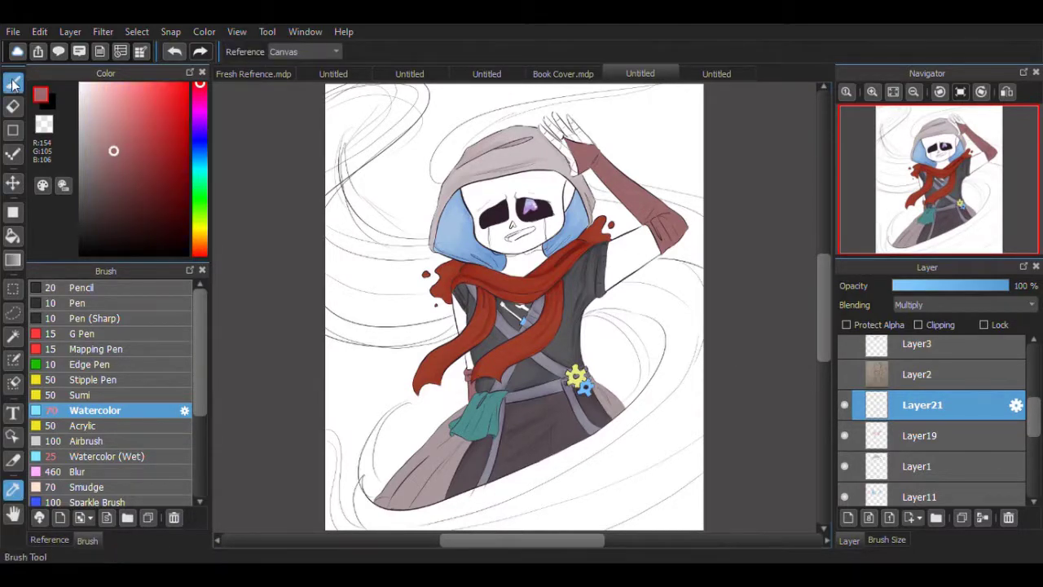
scroll(652, 218, "up", 5)
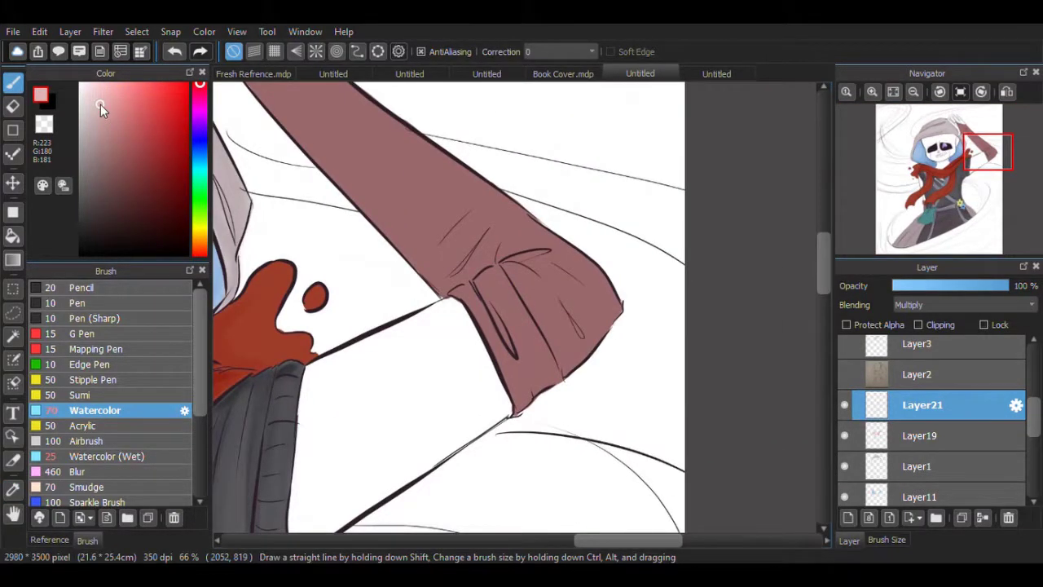
mouse_move(493, 391)
left_mouse_down()
mouse_move(529, 245)
mouse_move(444, 285)
mouse_move(607, 330)
left_mouse_up()
left_click_drag(996, 175, 973, 154)
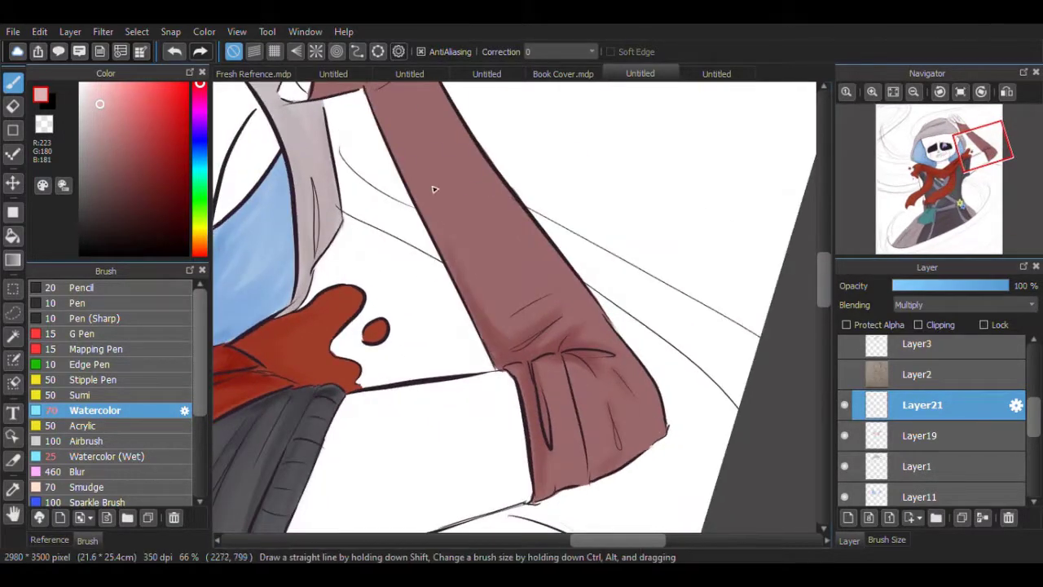
left_click_drag(587, 330, 540, 358)
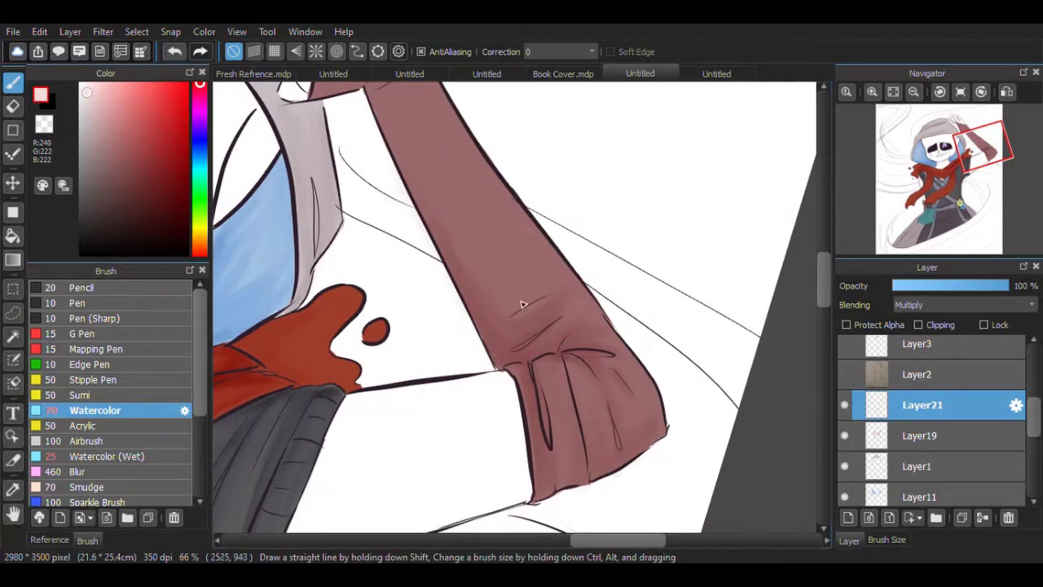
left_click_drag(985, 146, 989, 150)
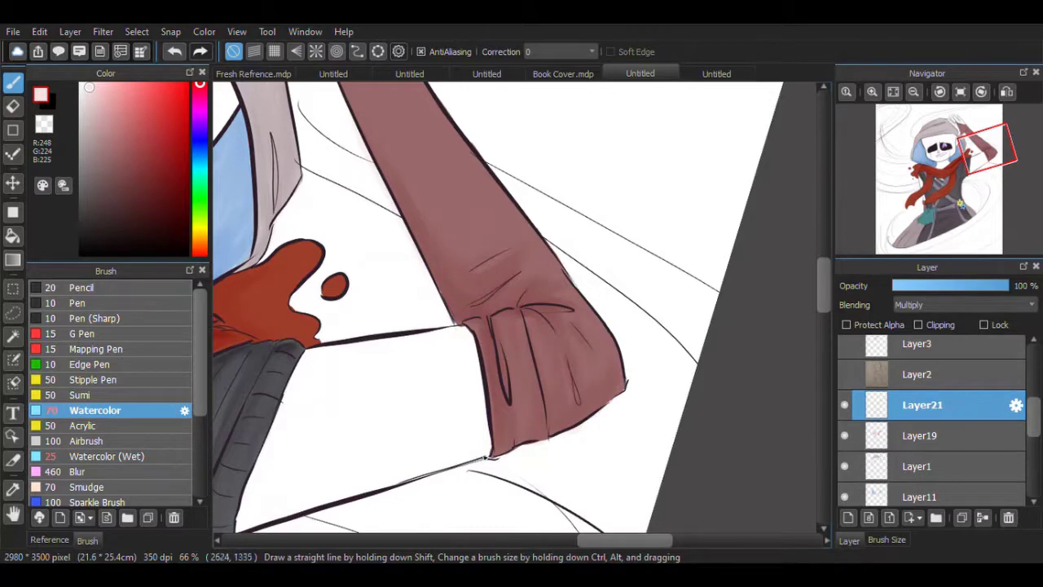
Step: Touch up the sleeve shading on Layer21 with muted pink (RGB 199, 169, 169), erase the spill and blend with white
left_click(94, 119)
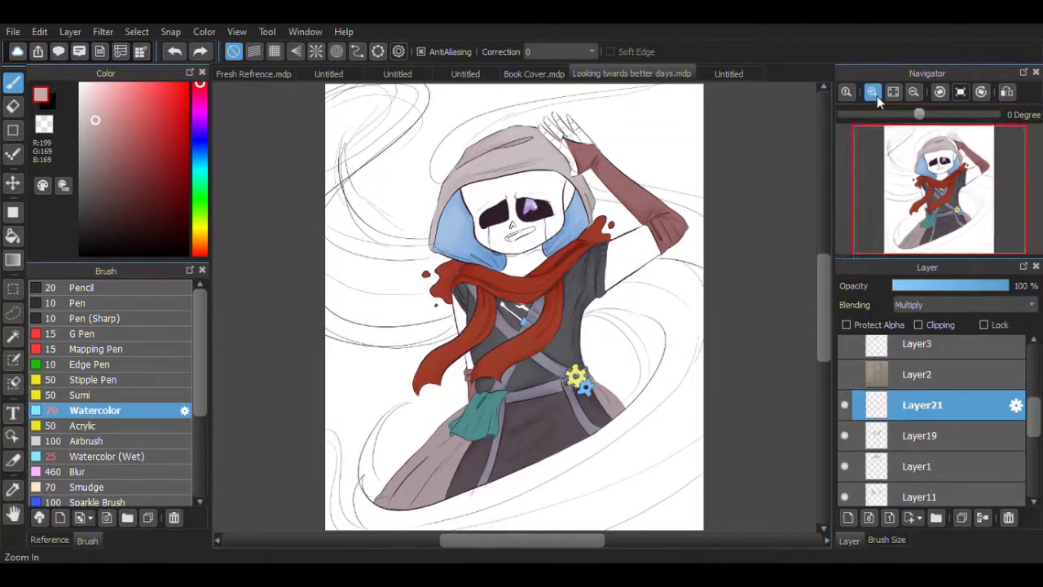
scroll(669, 141, "up", 5)
key("e")
key("b")
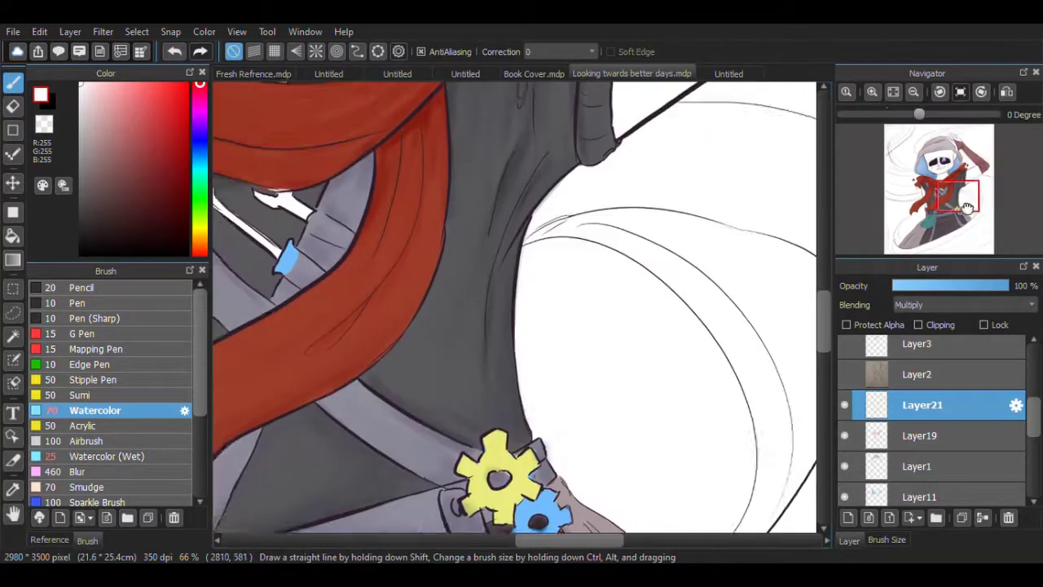
left_click(888, 97)
Step: Add a new Multiply layer, Layer22, and sample the dark skirt colour from the reference sheet's palette
left_click(847, 518)
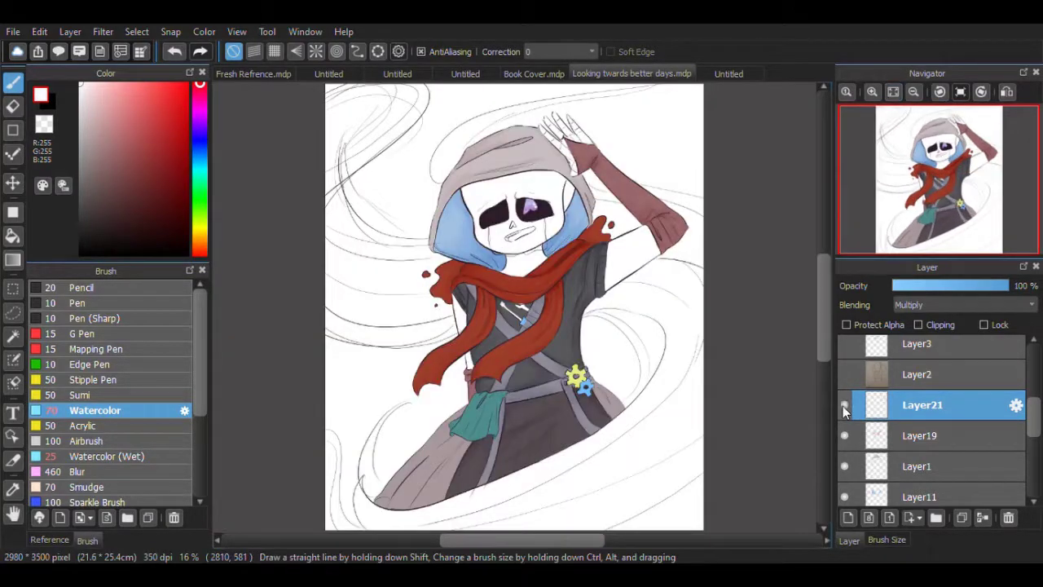
left_click(13, 489)
scroll(172, 420, "down", 3)
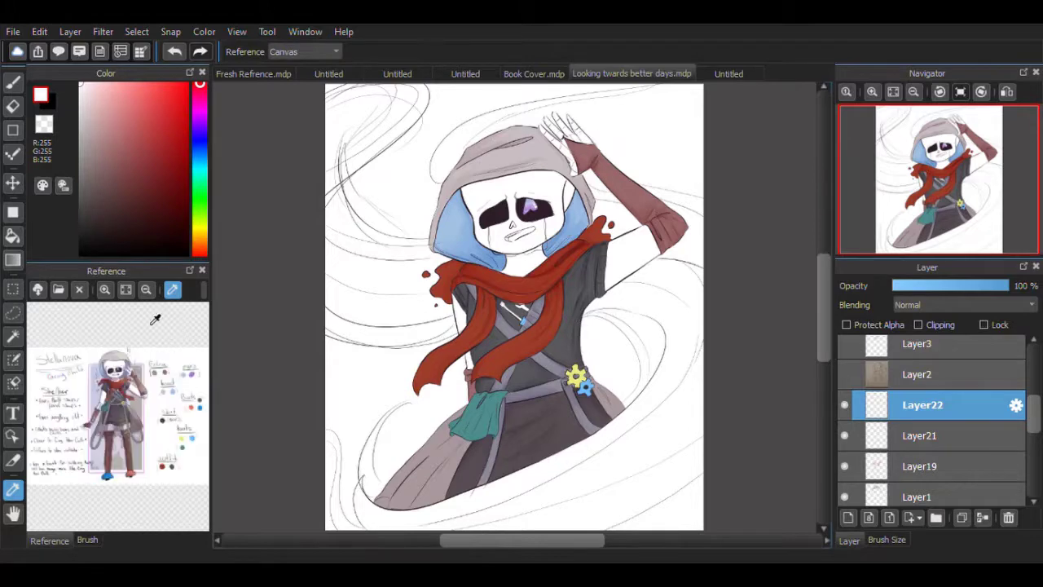
left_click(92, 381)
key("b")
Step: Shade the long folds of the pale outer skirt on Layer22 with dusty pink (RGB 180, 140, 150)
scroll(961, 304, "down", 2)
scroll(521, 203, "up", 2)
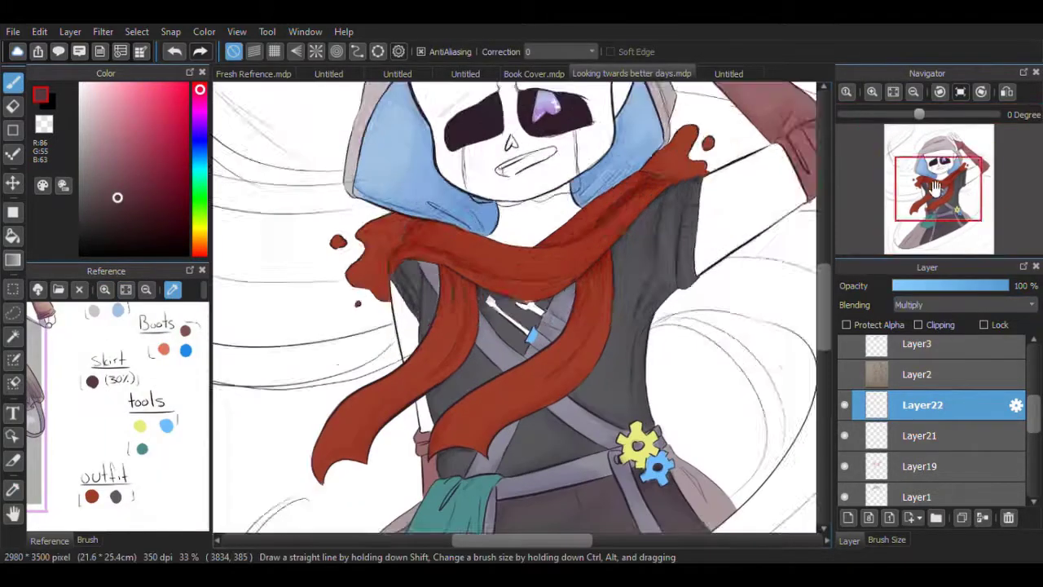
left_click_drag(945, 175, 935, 218)
left_click(101, 132)
left_click_drag(338, 425, 363, 472)
left_click_drag(343, 350, 420, 456)
mouse_move(266, 456)
left_mouse_down()
mouse_move(287, 466)
mouse_move(429, 295)
left_mouse_up()
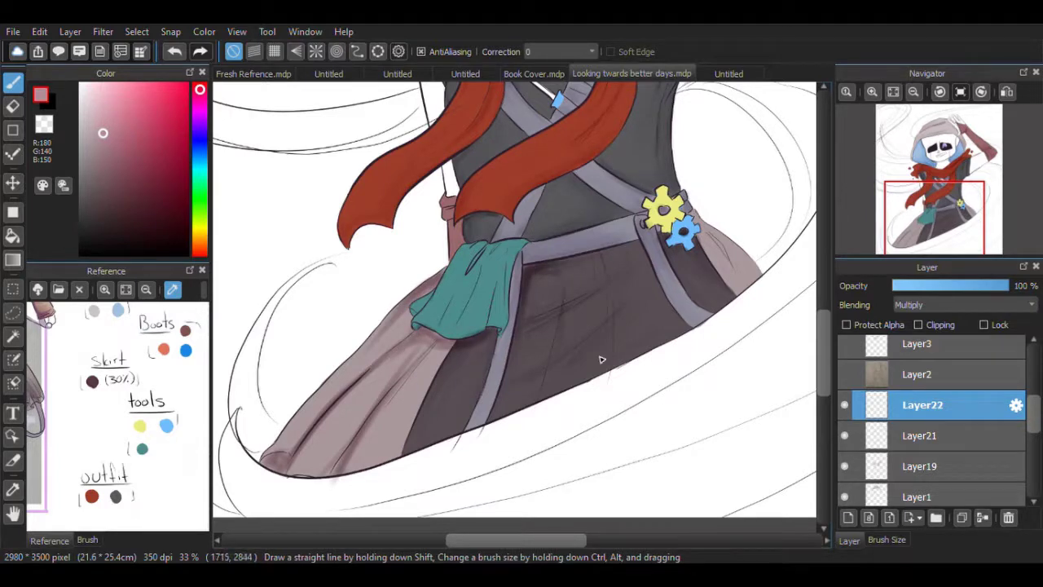
Step: Deepen the folds across the skirt's panels on Layer22 and blend them with lighter pinks (RGB 217, 180, 190 to 252, 238, 241)
left_click_drag(674, 243, 709, 285)
left_click_drag(371, 420, 350, 468)
left_click_drag(391, 389, 341, 461)
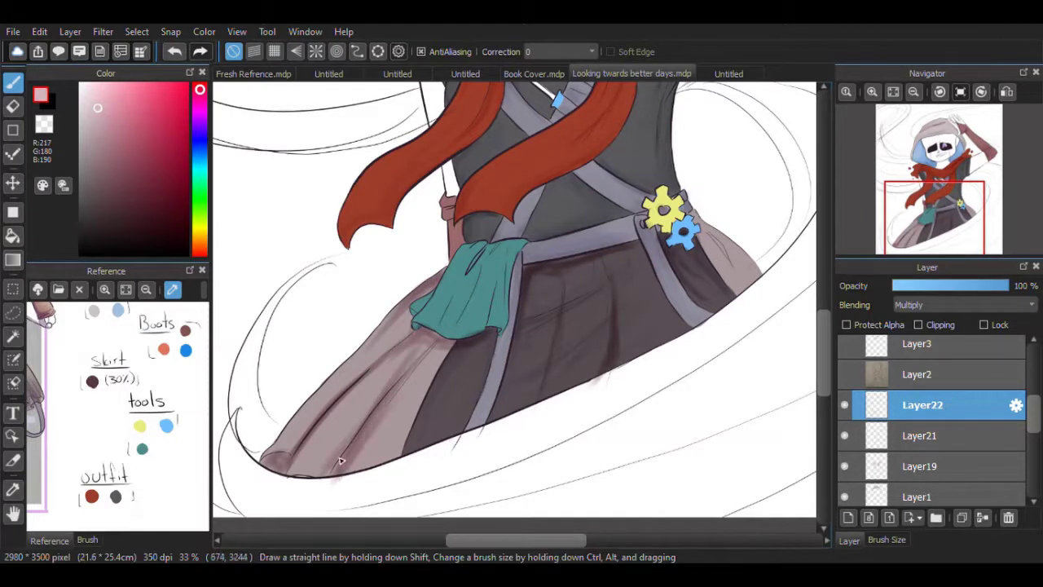
left_click_drag(399, 357, 307, 450)
left_click_drag(411, 313, 291, 433)
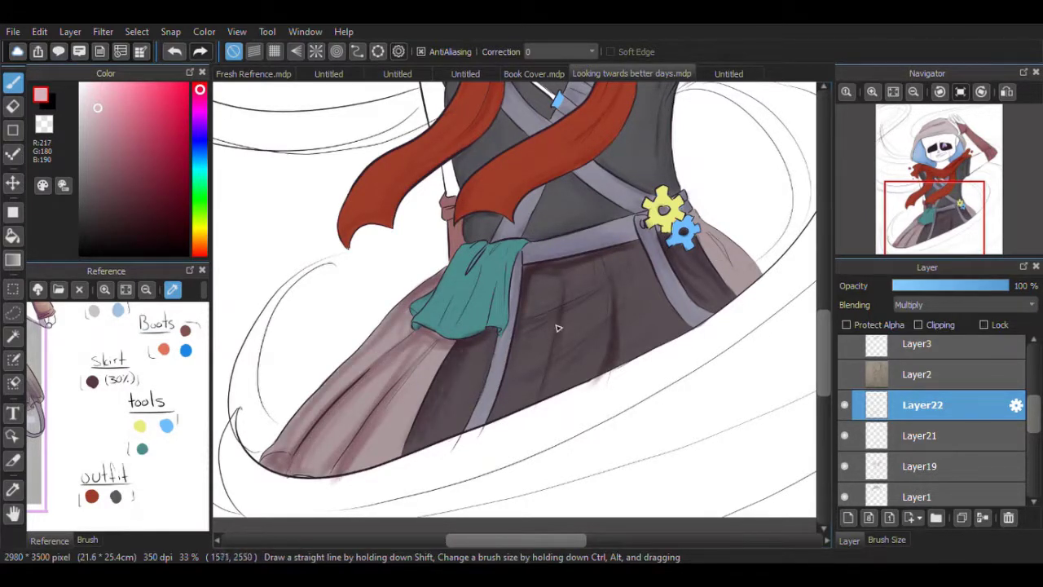
left_click(379, 443, "alt")
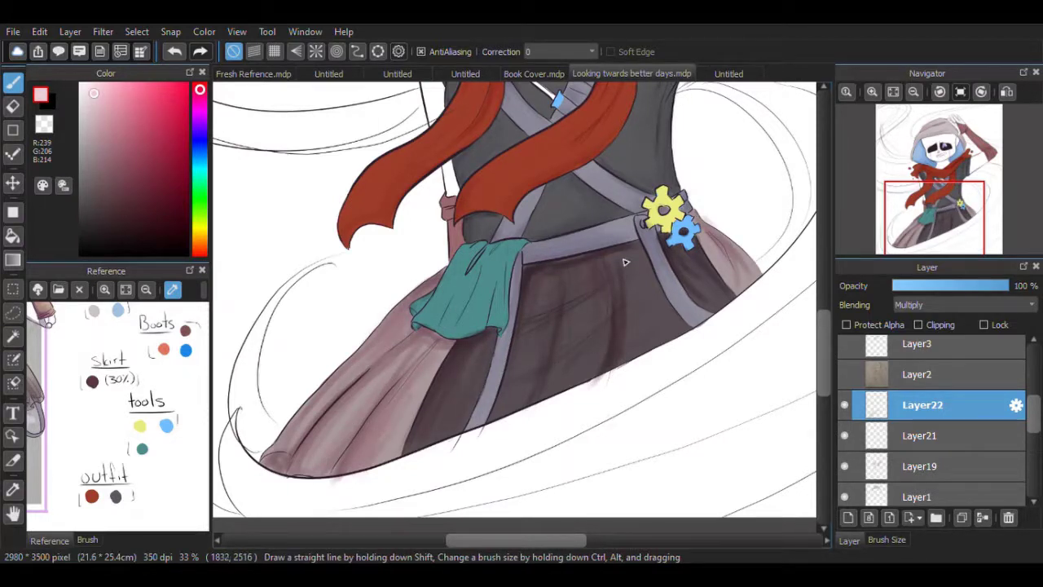
left_click(314, 453, "alt")
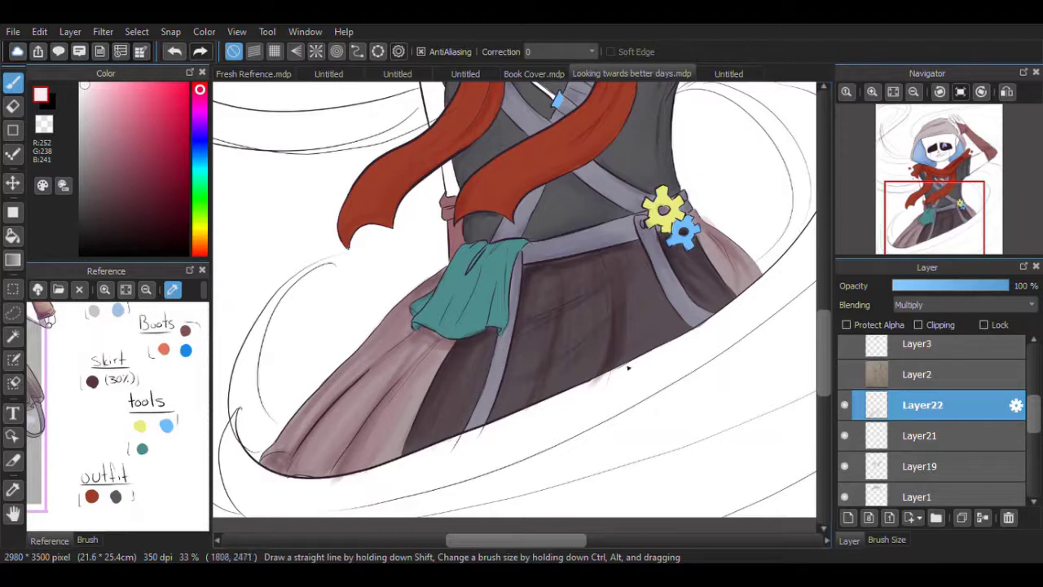
Step: Lower the opacity of the skirt shading on Layer22 to 68%
left_click(962, 286)
left_click(893, 91)
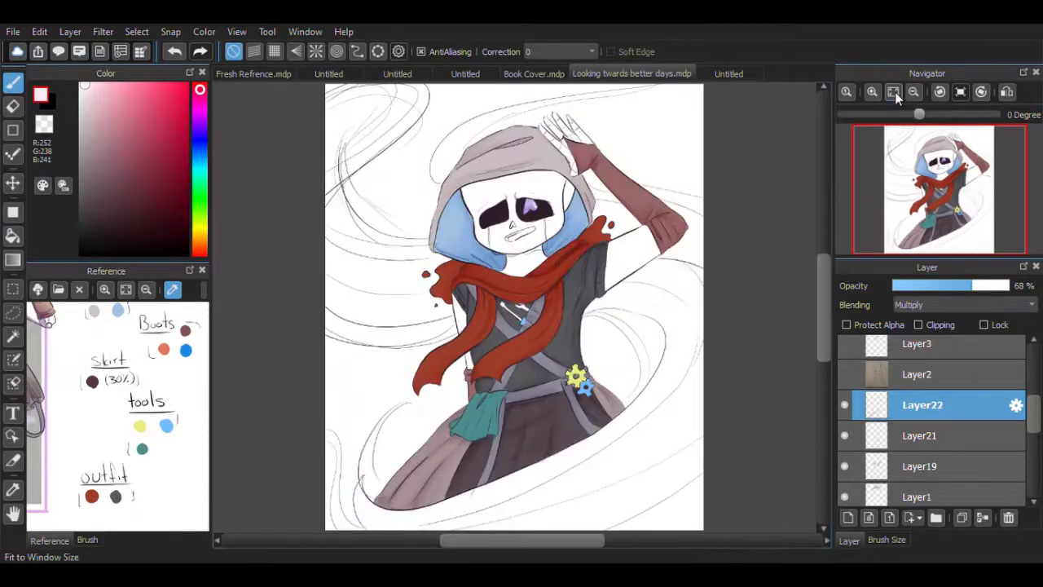
left_click(919, 285)
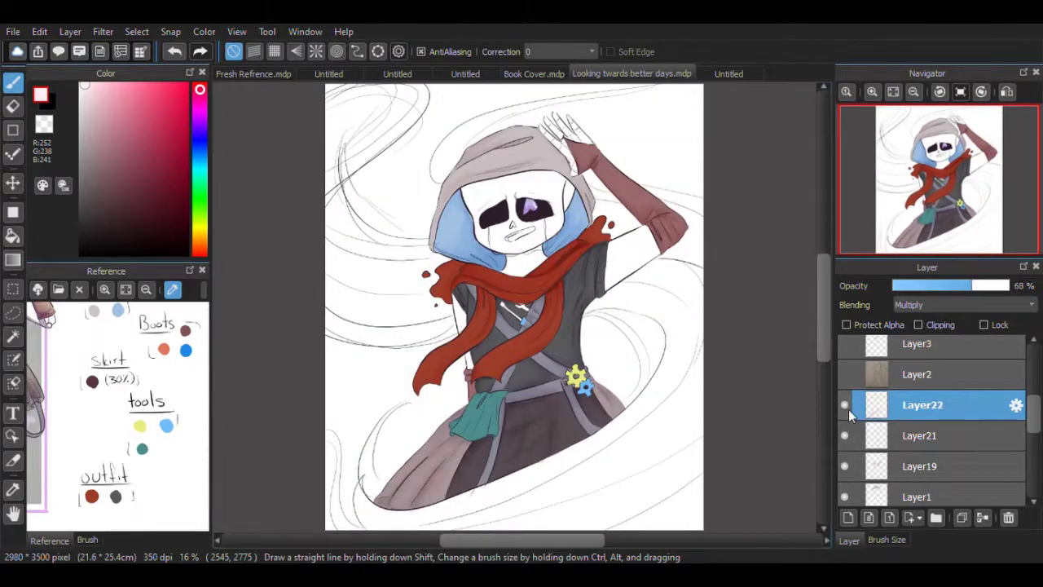
Step: Add a Multiply layer, Layer23, and shade the forehead under the hood with pale lilac (RGB 230, 195, 253) using the Watercolor brush
left_click(847, 518)
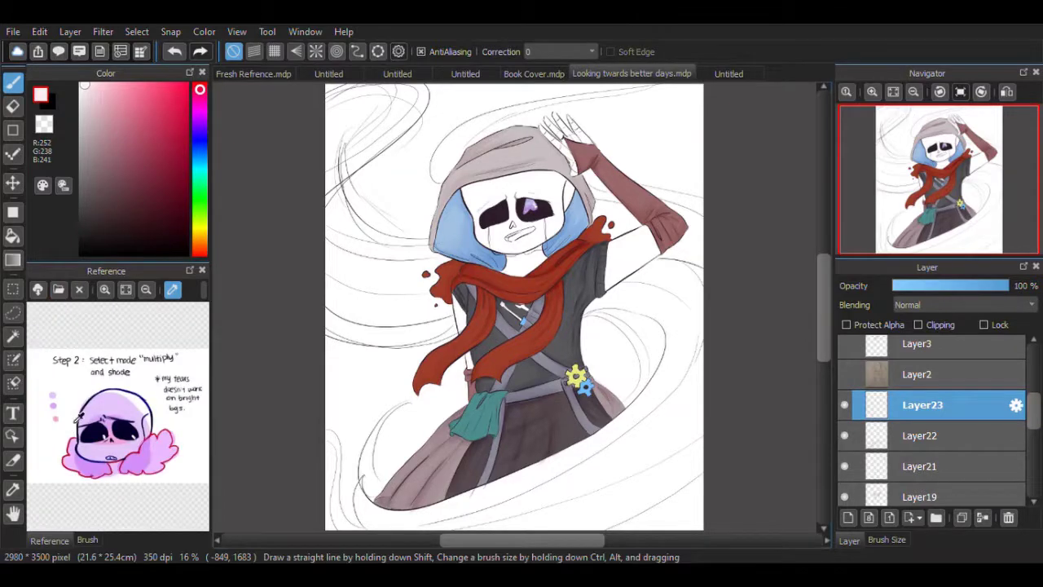
left_click(87, 540)
left_click(886, 539)
scroll(476, 185, "up", 2)
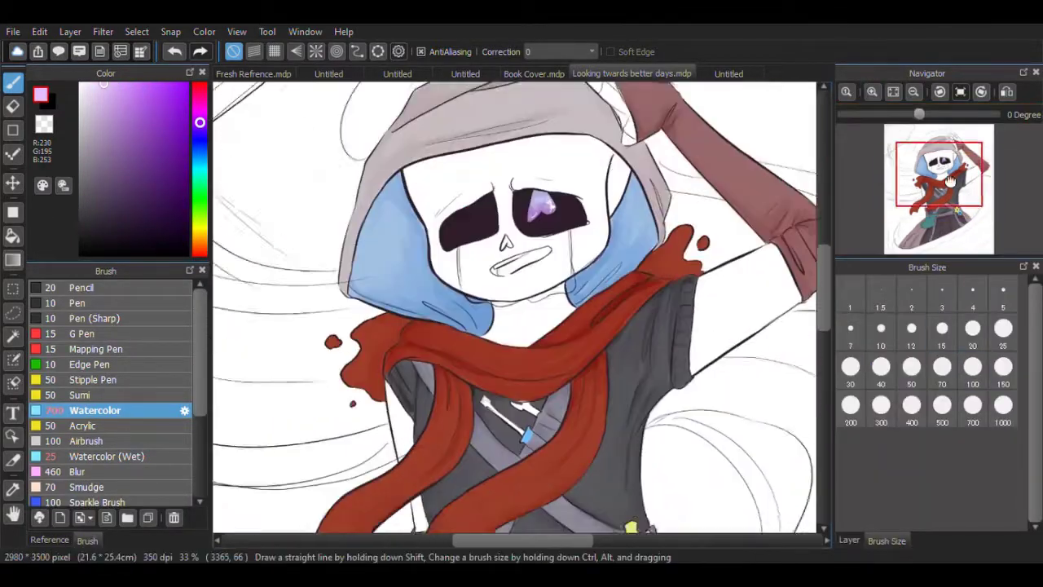
mouse_move(390, 202)
left_mouse_down()
mouse_move(606, 189)
mouse_move(598, 231)
mouse_move(393, 212)
left_mouse_up()
left_click(387, 200, "alt")
left_click(849, 540)
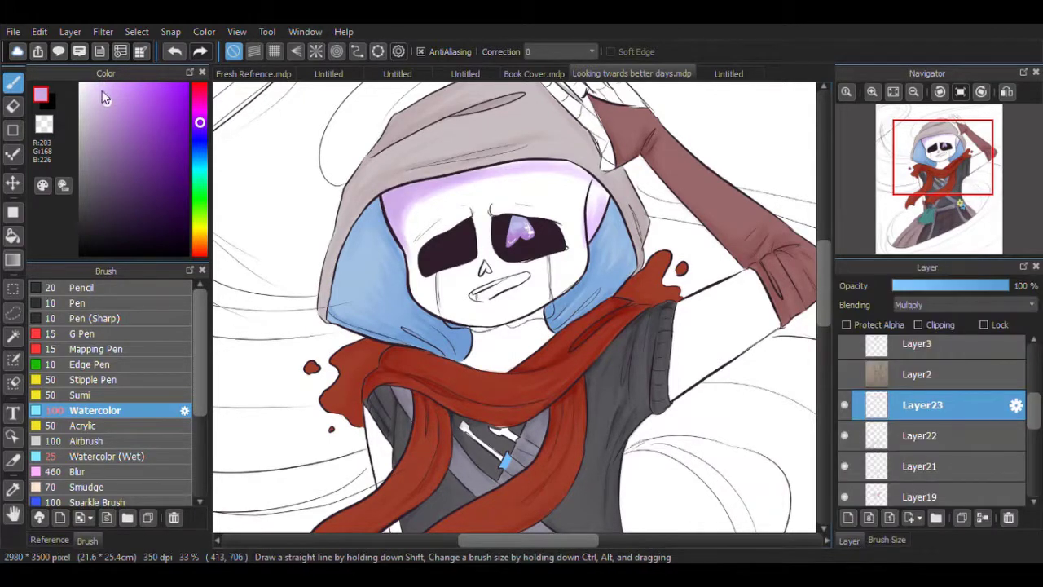
Step: Shade the lower face, brow and neck on Layer23 with soft blue-violet using a 500 px Watercolor brush
left_click(887, 540)
mouse_move(503, 251)
left_mouse_down()
mouse_move(488, 192)
mouse_move(513, 326)
mouse_move(487, 258)
mouse_move(457, 262)
left_mouse_up()
left_click(516, 275, "alt")
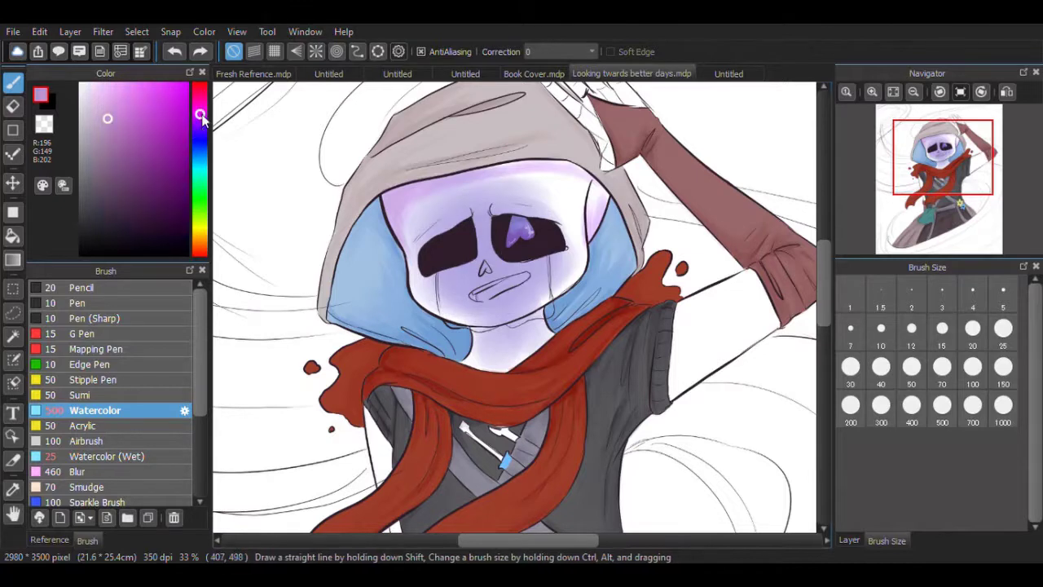
Step: Deepen the shadows between the eye sockets and around the nose with muted purple (RGB 146, 104, 151), blending them into the face
left_click(113, 153)
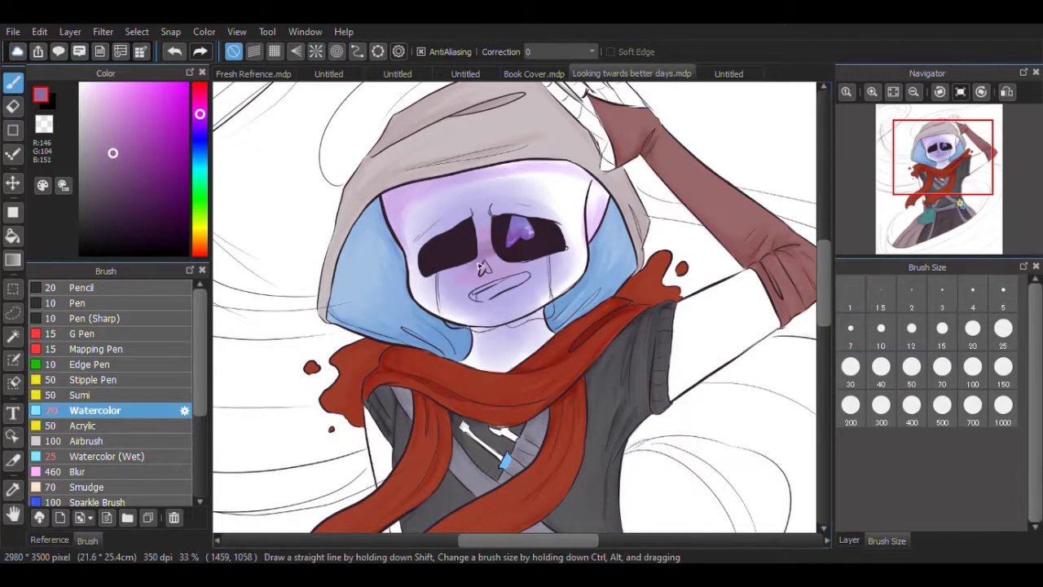
left_click(505, 279, "alt")
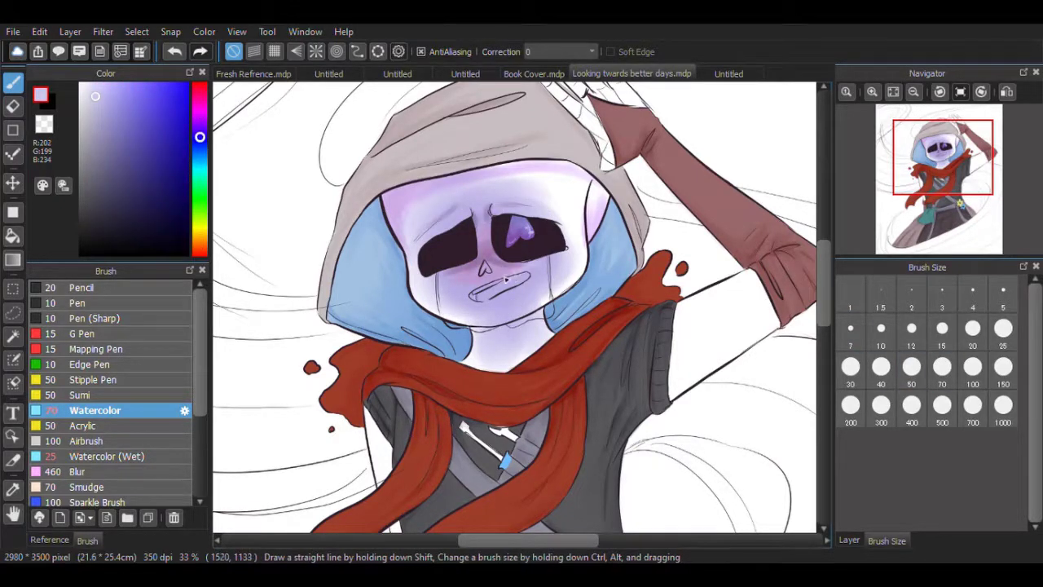
left_click(465, 290, "alt")
left_click_drag(464, 290, 432, 277)
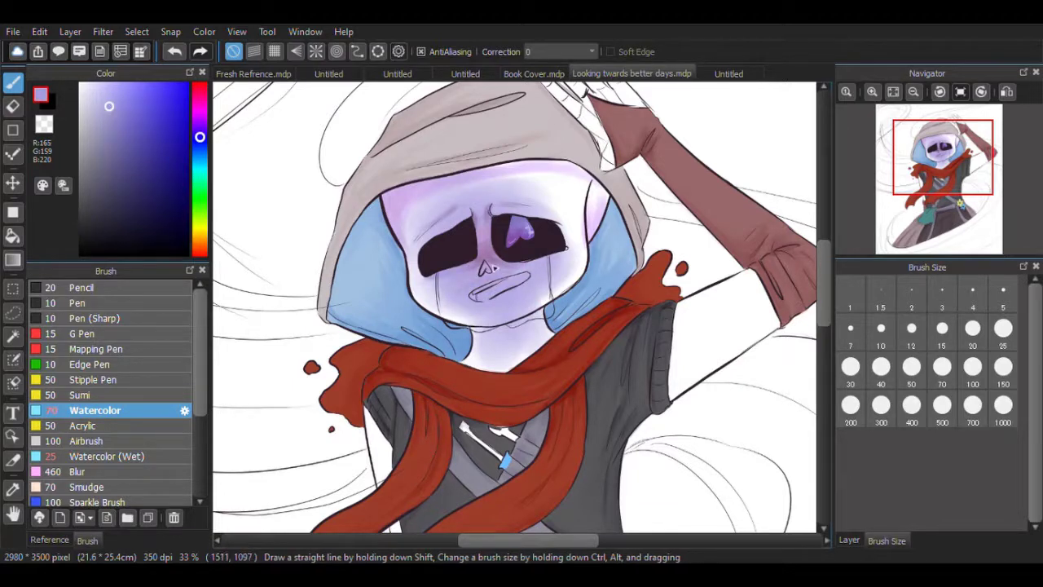
Step: Darken the areas around the mouth and under the eye sockets with blue-violet (RGB 138, 132, 190) using the 70 px Watercolor brush
left_click(459, 267, "alt")
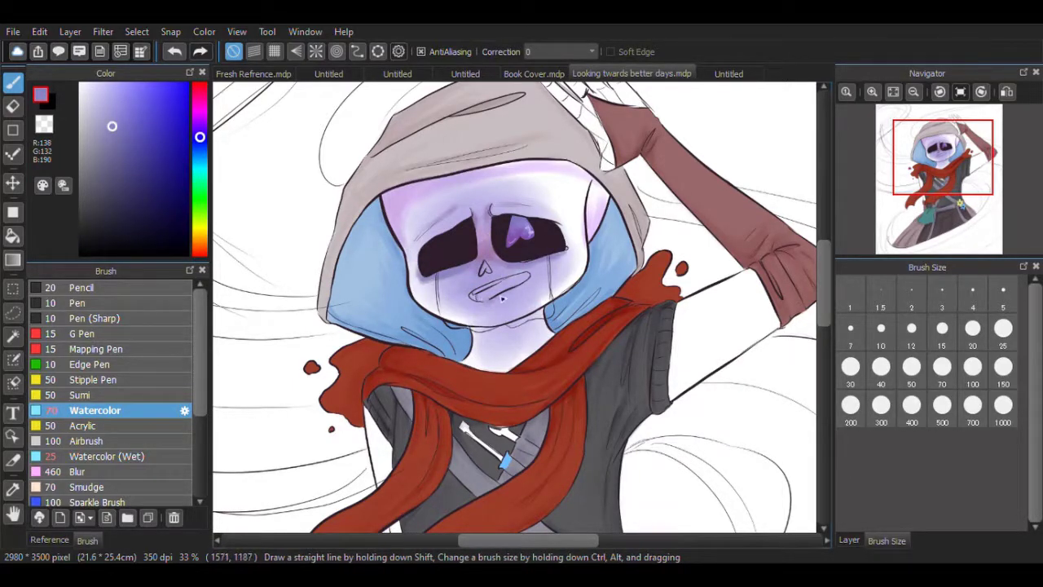
left_click(440, 289, "alt")
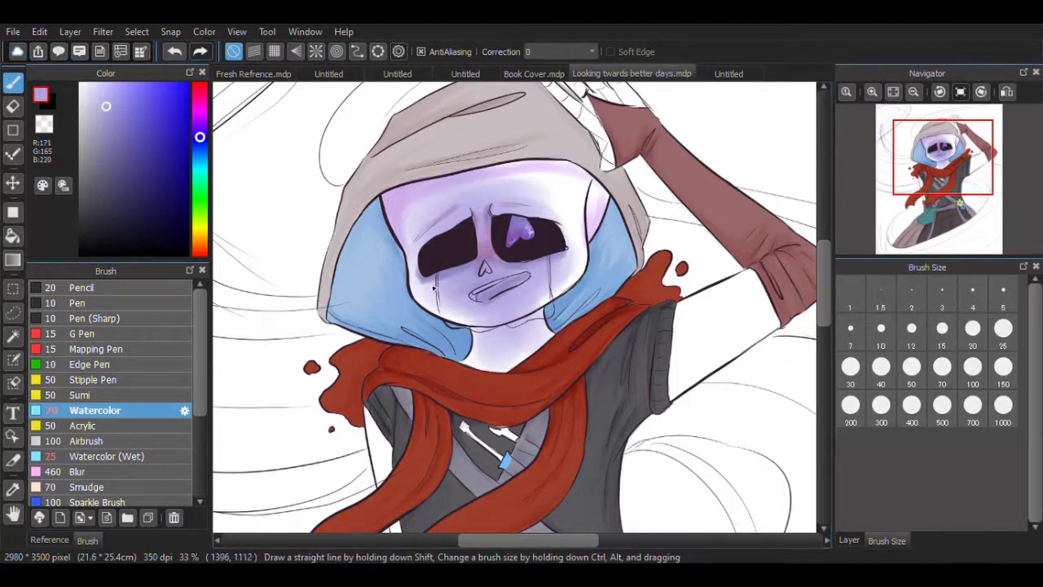
scroll(499, 302, "down", 2)
left_click(513, 236, "alt")
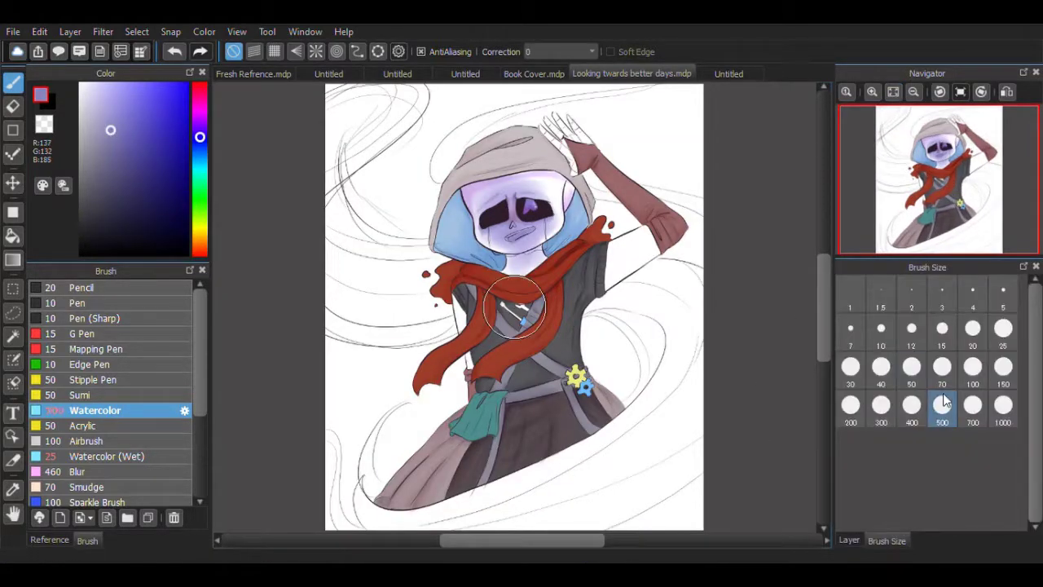
Step: Shade the torso and skirt on Layer23 with 500 px blue-violet strokes (RGB 137, 132, 185), softening them with lighter tints (RGB 182, 178, 221 and 218, 216, 244)
left_click(942, 405)
mouse_move(507, 286)
left_mouse_down()
mouse_move(511, 374)
mouse_move(532, 388)
mouse_move(493, 332)
mouse_move(523, 299)
mouse_move(497, 313)
mouse_move(588, 276)
mouse_move(464, 463)
left_mouse_up()
left_click(99, 105)
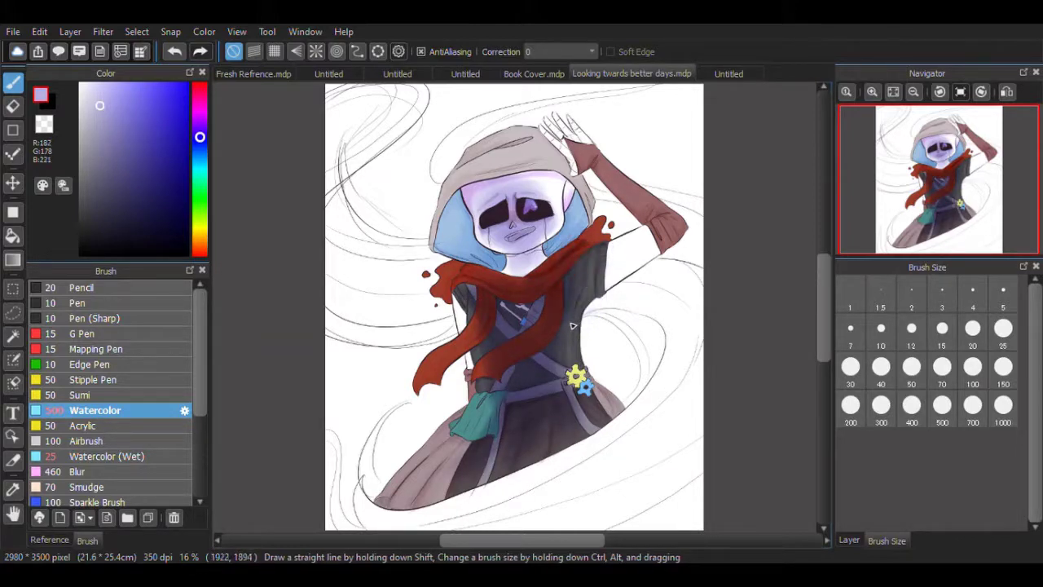
left_click(91, 90)
mouse_move(512, 249)
left_mouse_down()
mouse_move(478, 278)
mouse_move(487, 373)
left_mouse_up()
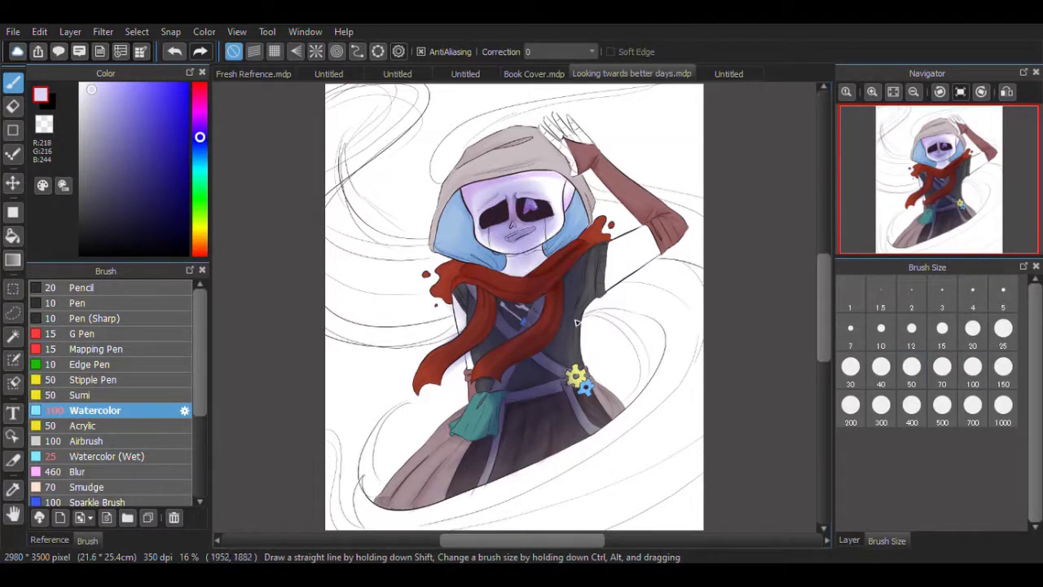
Step: Shade the raised arm and its sleeve with 400 px blue-violet strokes (RGB 131, 126, 179), blending with a pale tint (RGB 231, 229, 248)
left_click(615, 218, "alt")
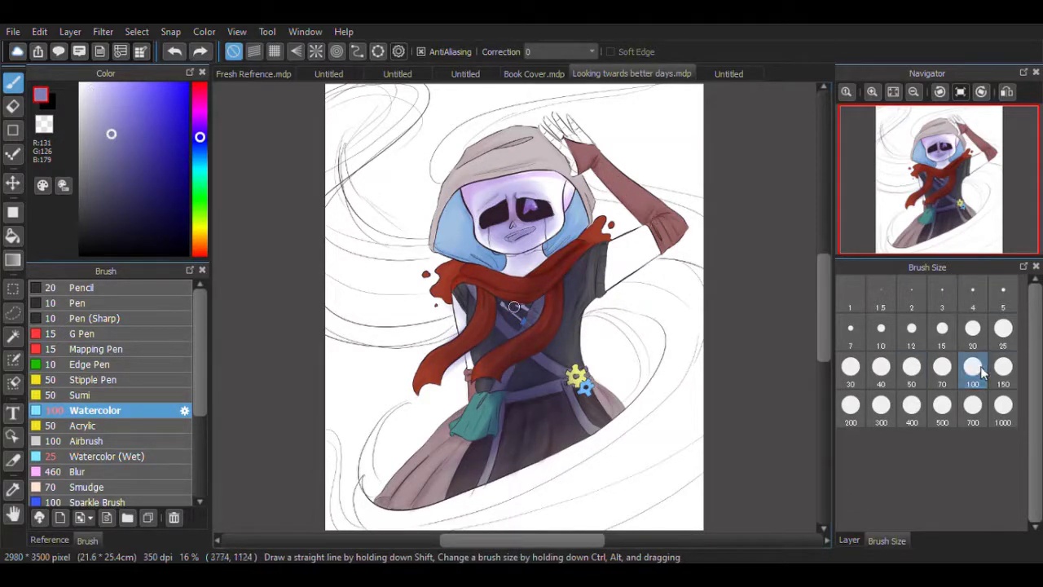
left_click(911, 405)
mouse_move(652, 216)
left_mouse_down()
mouse_move(591, 163)
mouse_move(578, 175)
mouse_move(599, 273)
left_mouse_up()
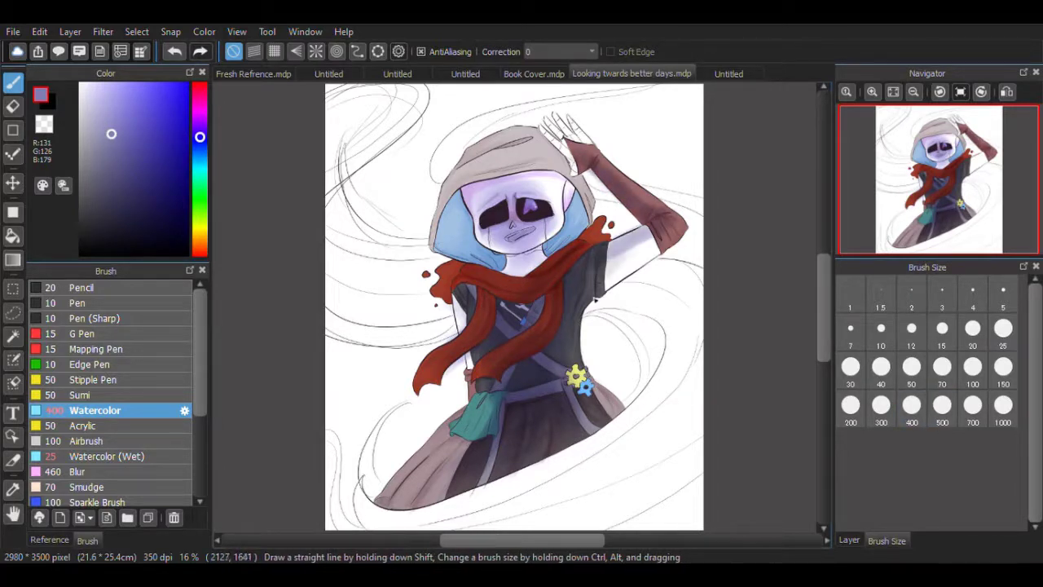
left_click(630, 258, "alt")
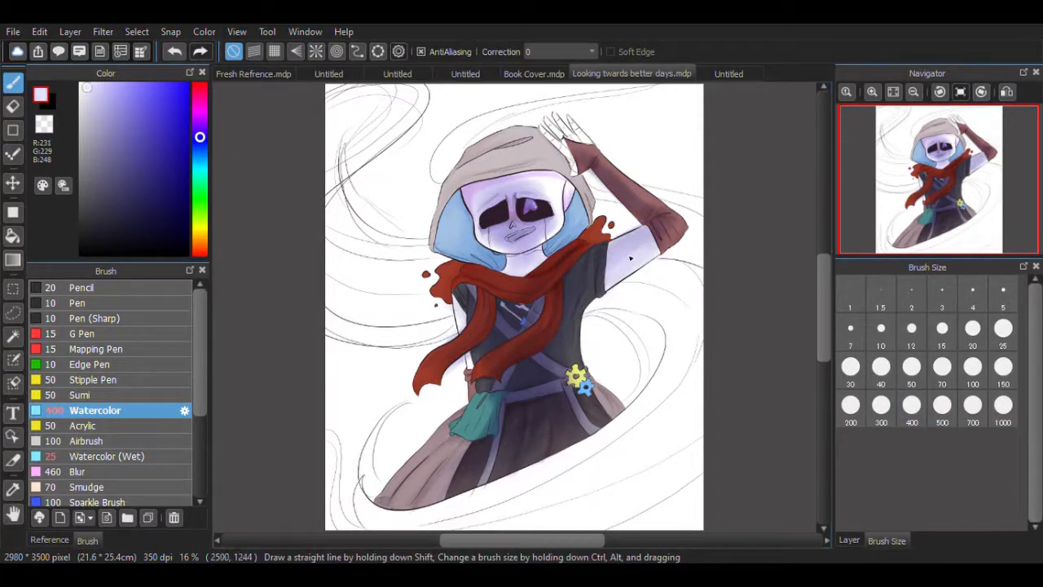
Step: Shade the lowered arm beside the scarf with blue-violet (RGB 124, 117, 179) and clean its edges with near-white and white
left_click(634, 229, "alt")
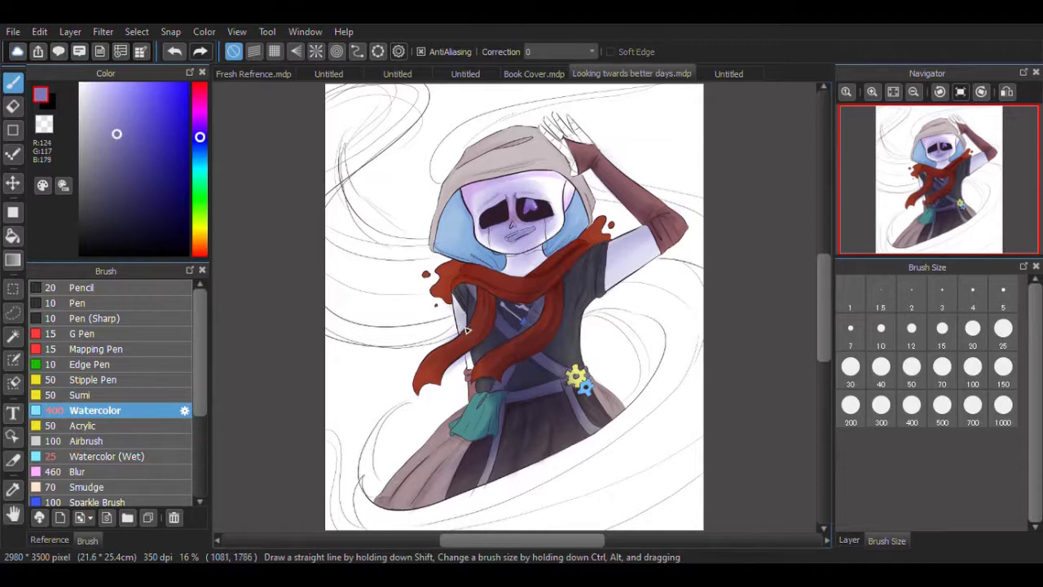
left_click(453, 316, "alt")
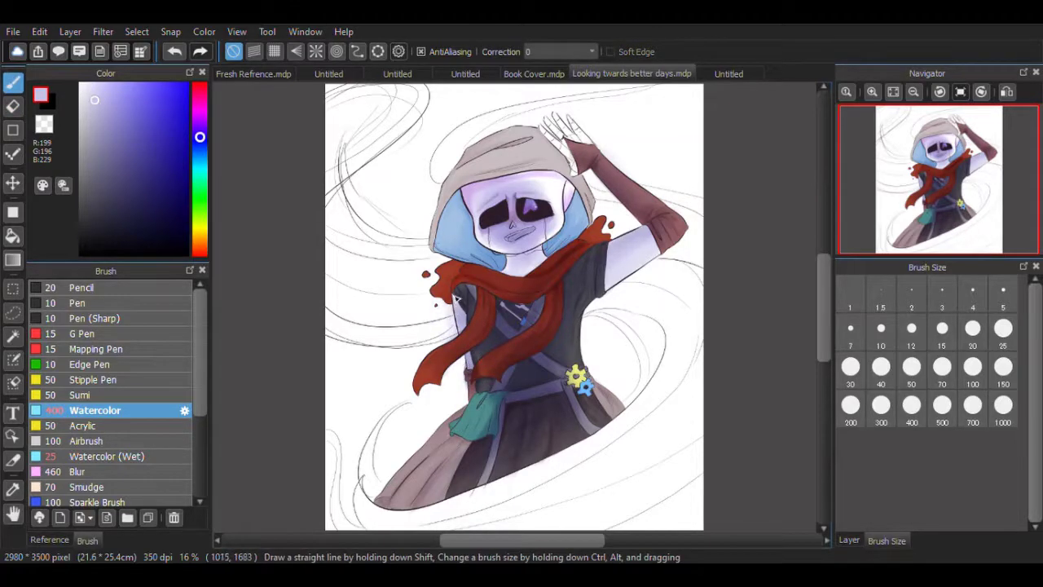
key("ctrl+plus")
left_click(406, 278, "alt")
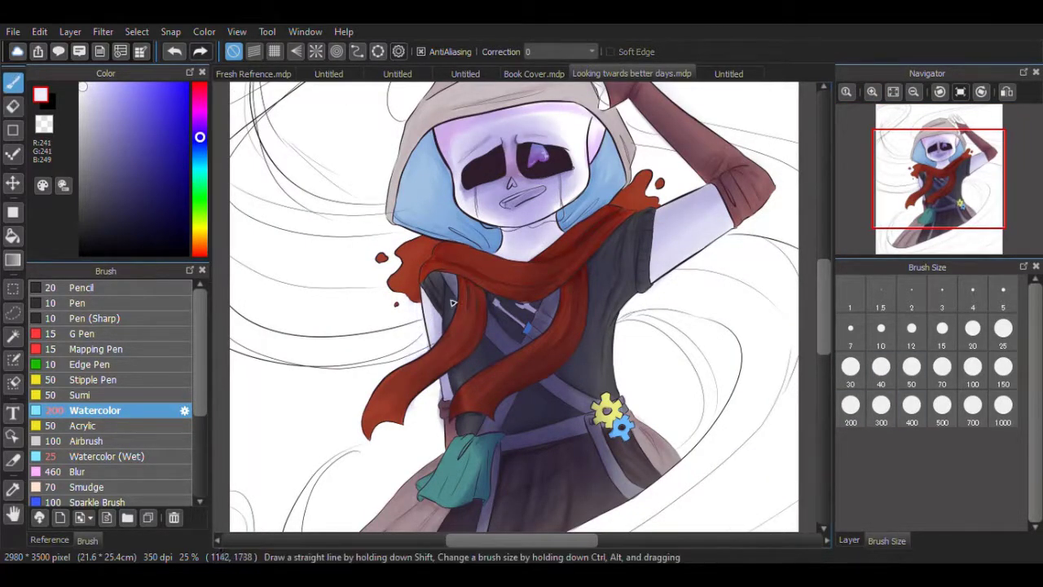
left_click(461, 253, "alt")
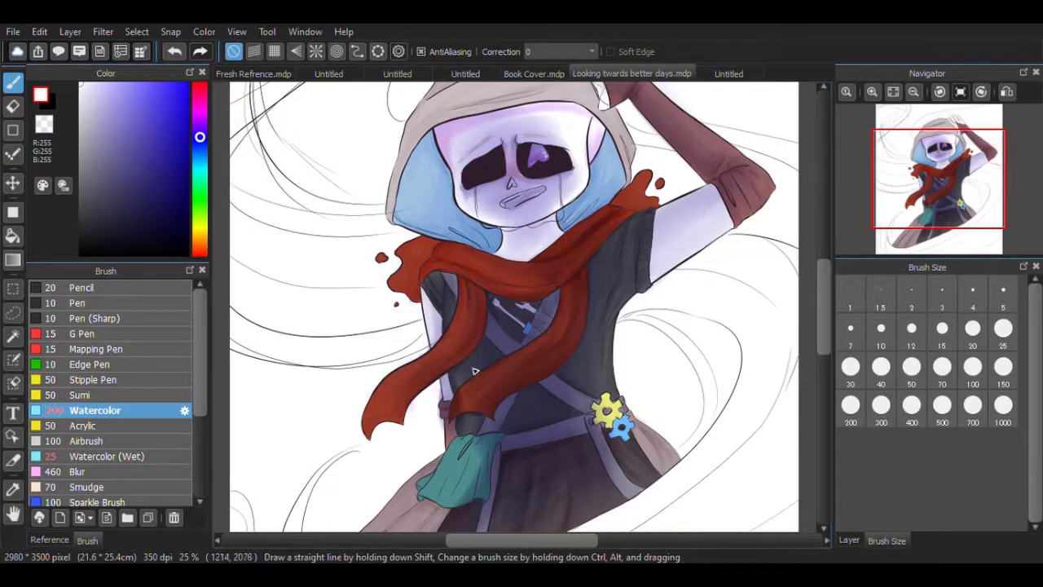
key("ctrl+minus")
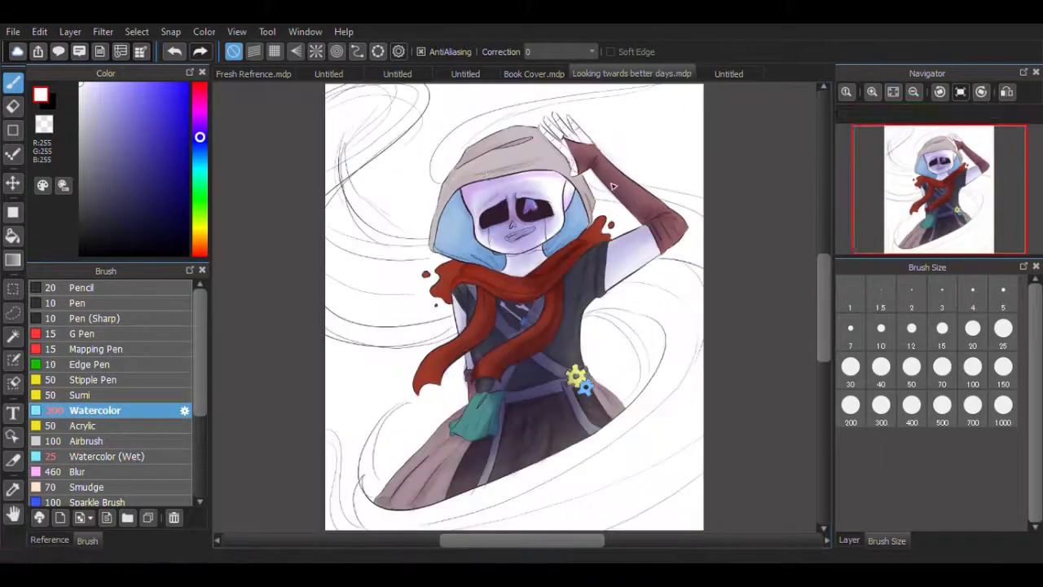
Step: Shade the hood and its blue lining with 200 px grey-violet strokes (RGB 145, 141, 186), softening them with near-white (RGB 248, 248, 251)
left_click(471, 234, "alt")
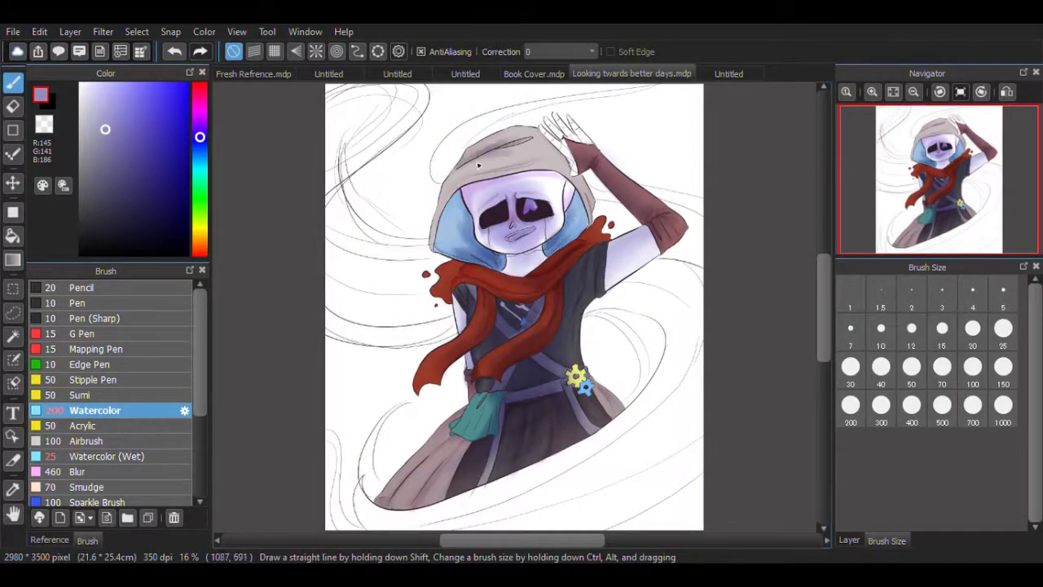
mouse_move(517, 139)
left_mouse_down()
mouse_move(456, 170)
mouse_move(538, 187)
left_mouse_up()
left_click_drag(457, 175, 444, 204)
left_click(469, 246, "alt")
left_click(491, 172, "alt")
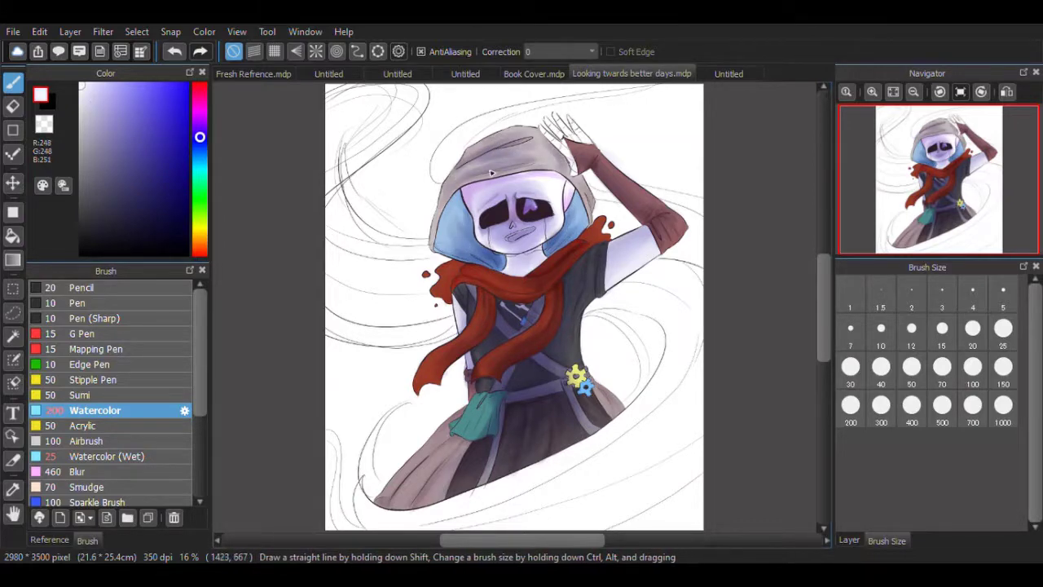
Step: Add Layer24 at the head of the layer stack with Normal blending, ready for the 10 px Pen in crimson (RGB 160, 0, 69)
left_click(849, 540)
left_click(49, 541)
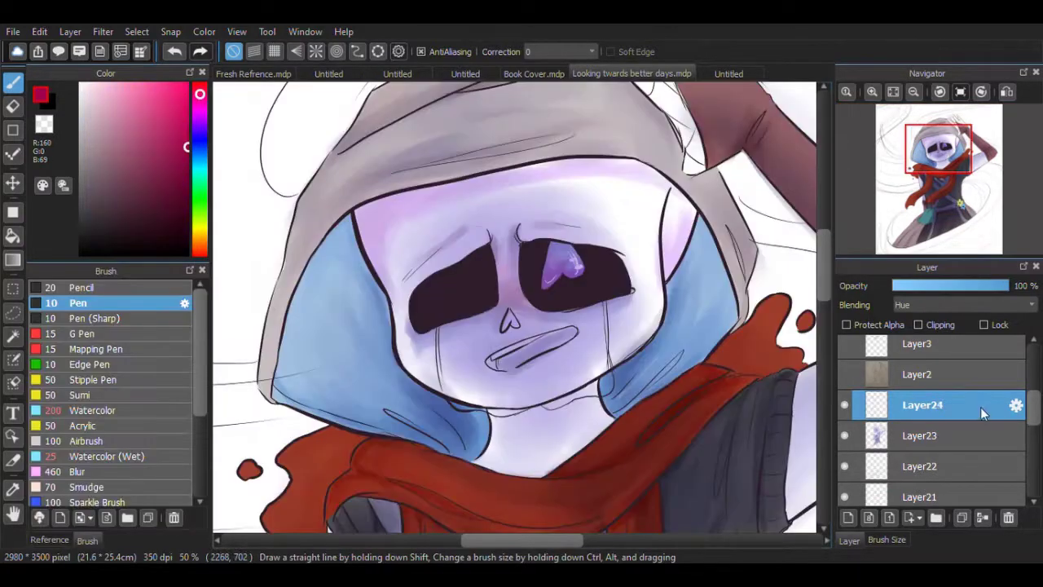
left_click_drag(982, 413, 945, 350)
key("ctrl+plus")
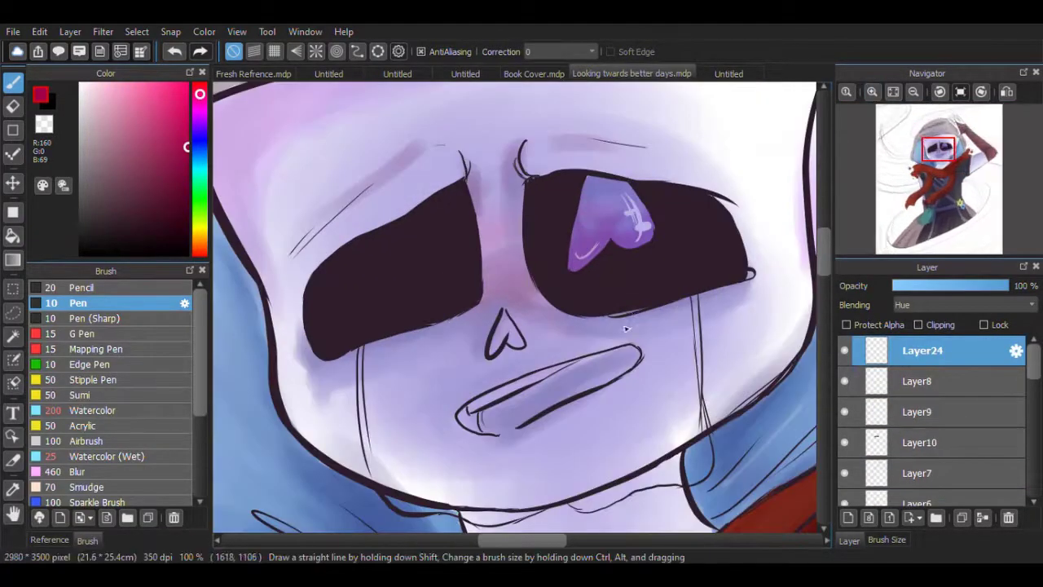
left_click(961, 304)
left_click(941, 323)
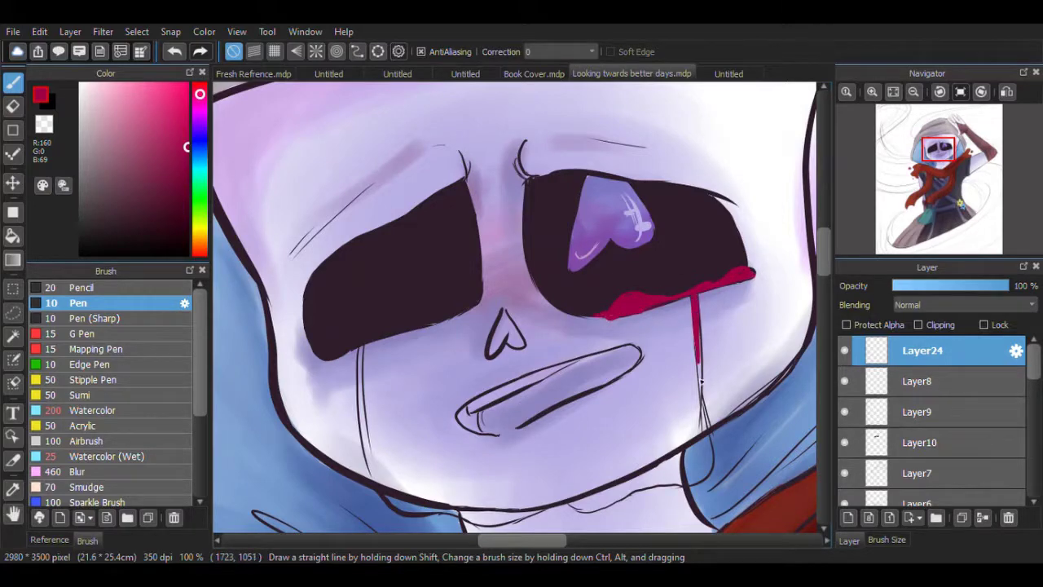
Step: Paint crimson tears from both eye sockets to the chin with a drop on the neck, and change Layer24's blending mode to brighten them
left_click_drag(699, 362, 702, 387)
scroll(700, 383, "down", 5)
scroll(619, 367, "up", 3)
left_click_drag(699, 220, 709, 326)
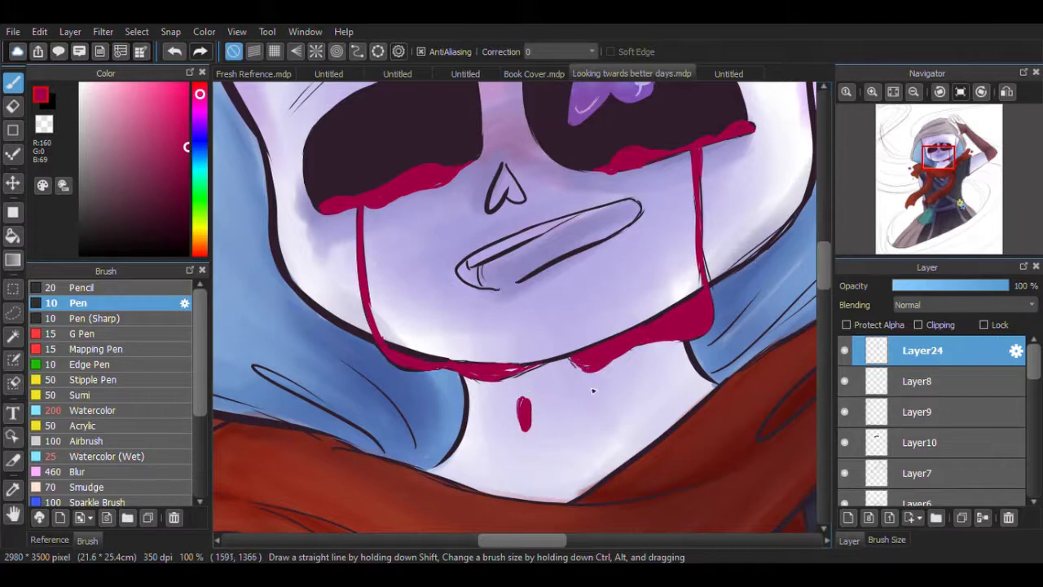
left_click_drag(522, 400, 525, 427)
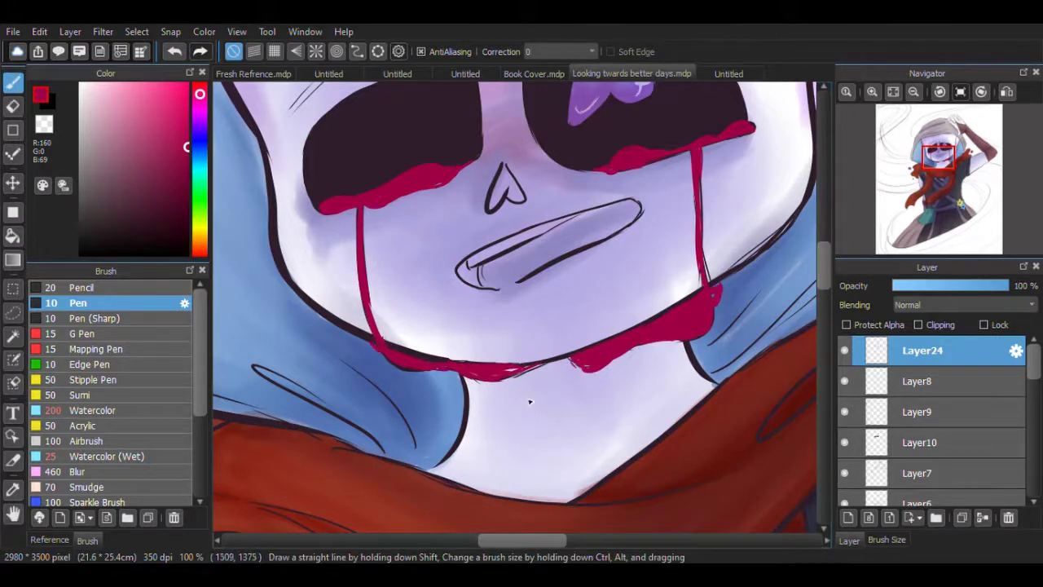
left_click(996, 303)
left_click(961, 424)
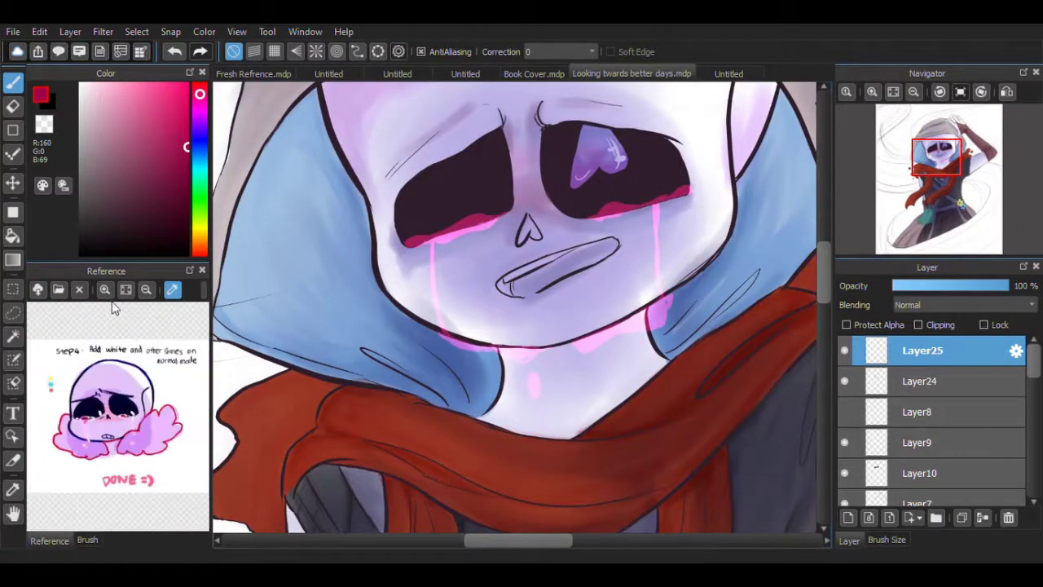
Step: Outline the tears, chin drips and neck drop with thin white highlights on a new layer, Layer25, using the 10 px Pen
left_click(87, 539)
left_click(50, 540)
left_click(87, 539)
scroll(698, 251, "up", 3)
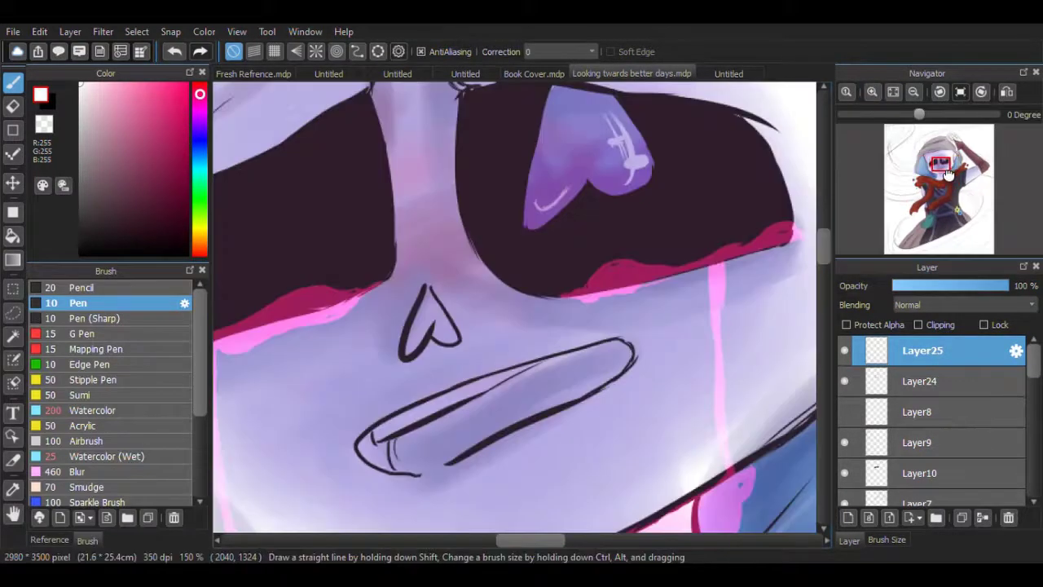
left_click_drag(721, 290, 584, 168)
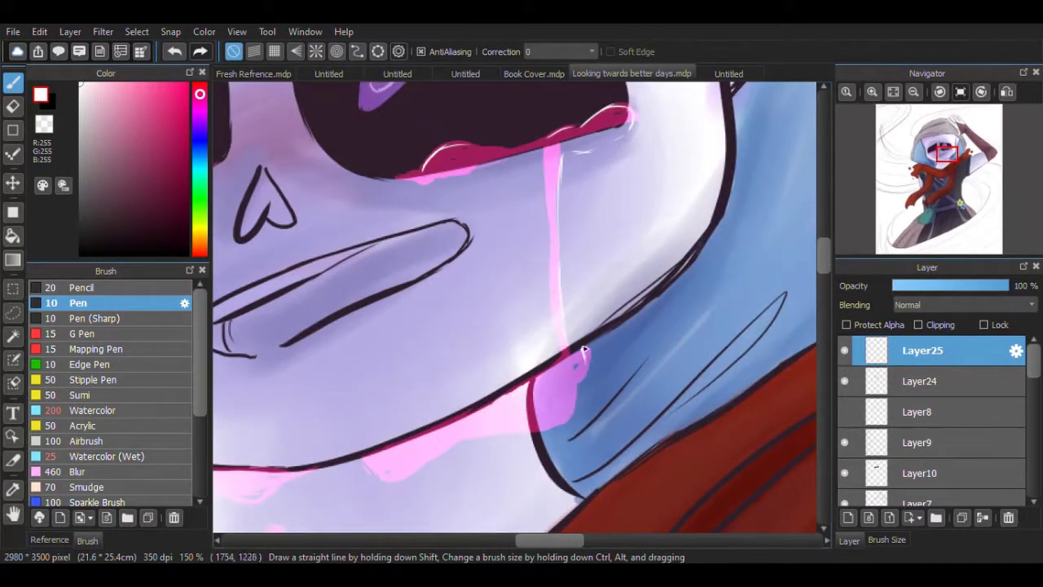
left_click_drag(882, 255, 869, 256)
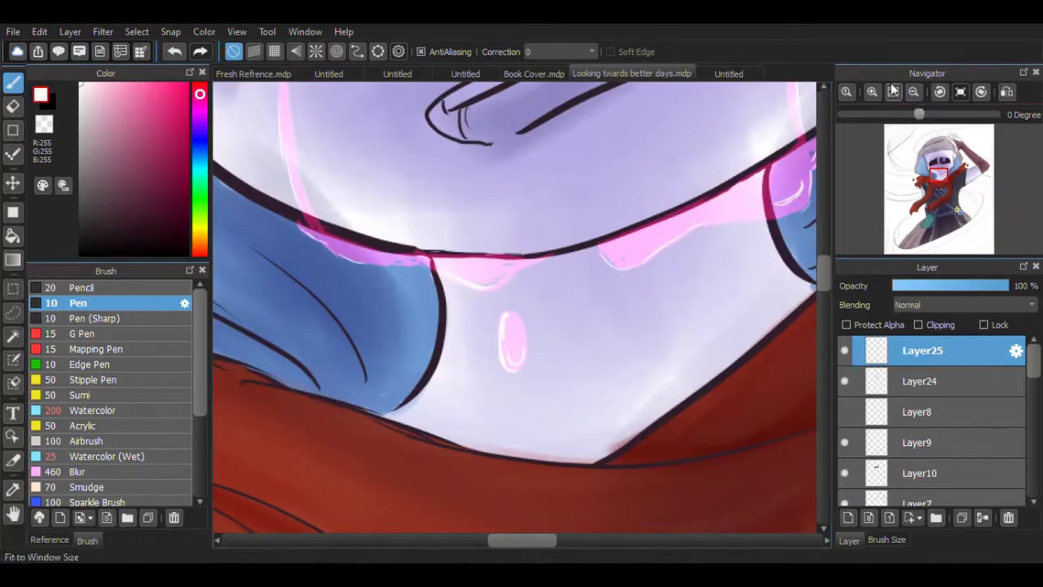
left_click(893, 91)
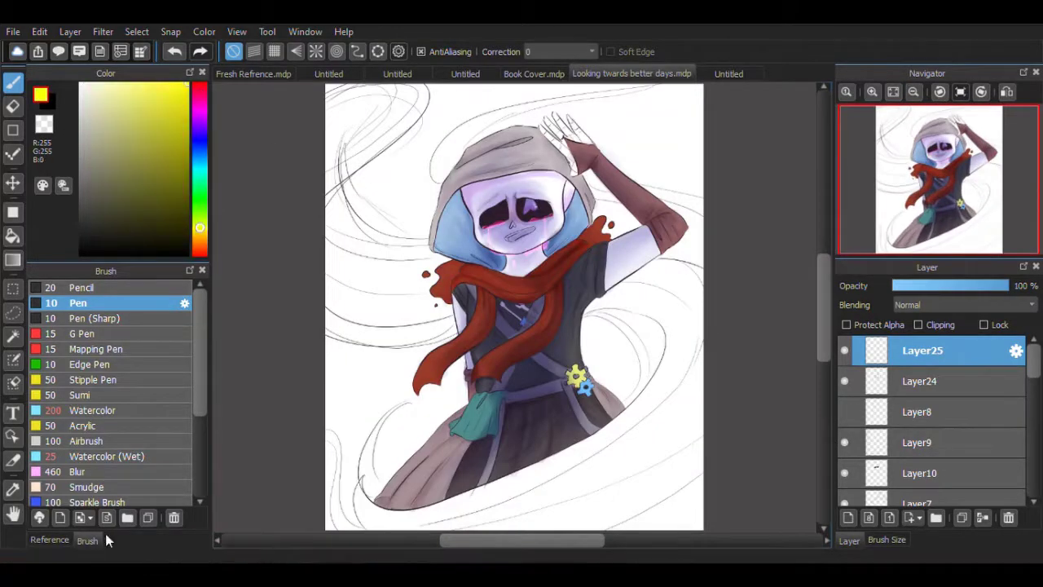
Step: Add thin yellow (RGB 255, 242, 68) and cyan (RGB 65, 230, 249) shines along the edges of the tears on Layer25
left_click(49, 539)
left_click(87, 540)
left_click(846, 92)
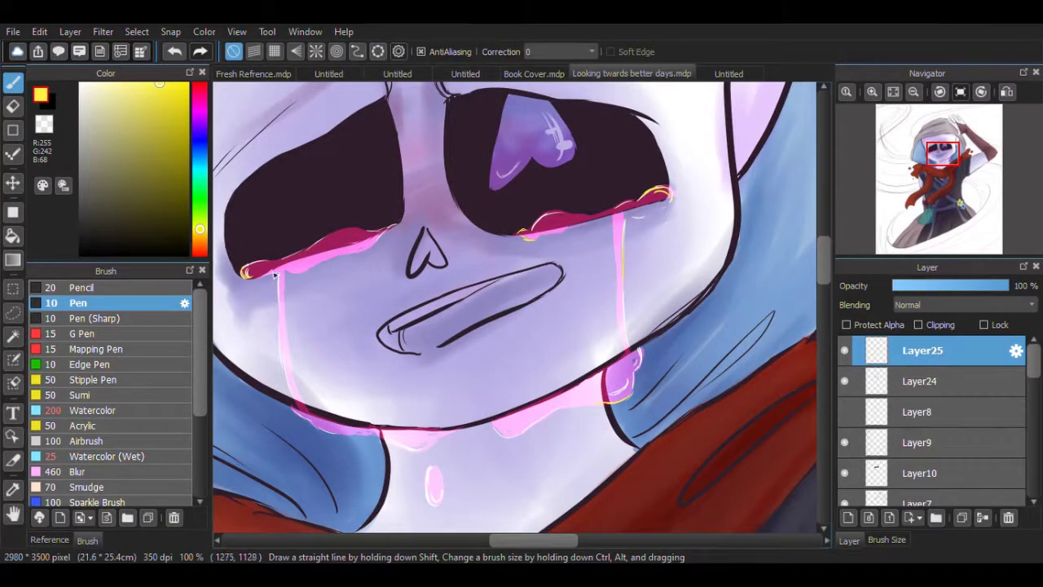
left_click(50, 540)
left_click(116, 354)
left_click(88, 540)
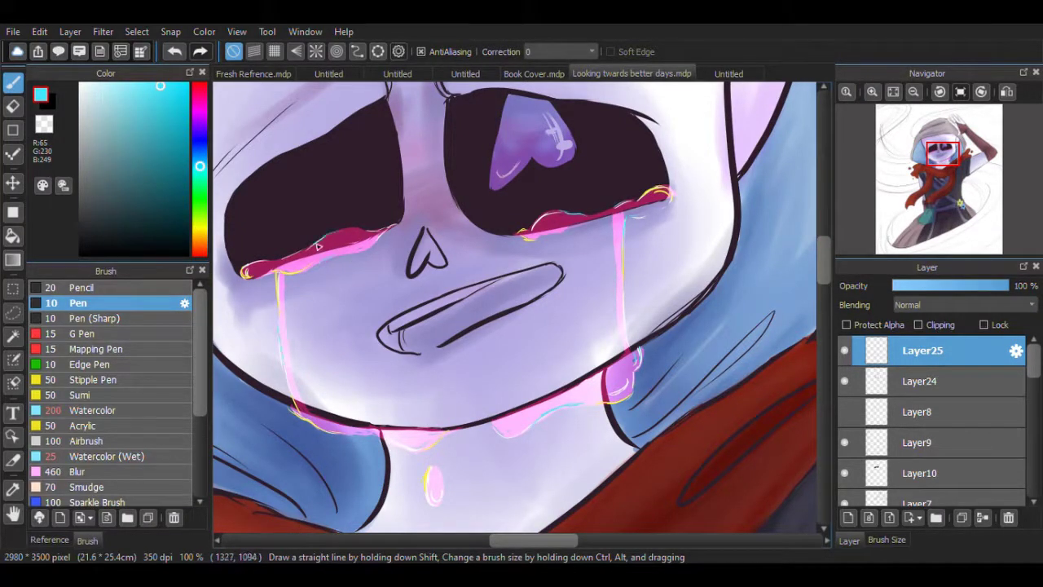
Step: Add thin pink (RGB 255, 92, 139) shines along the tears on Layer25 using the 10 px Pen
left_click(49, 540)
left_click(122, 366)
left_click(87, 540)
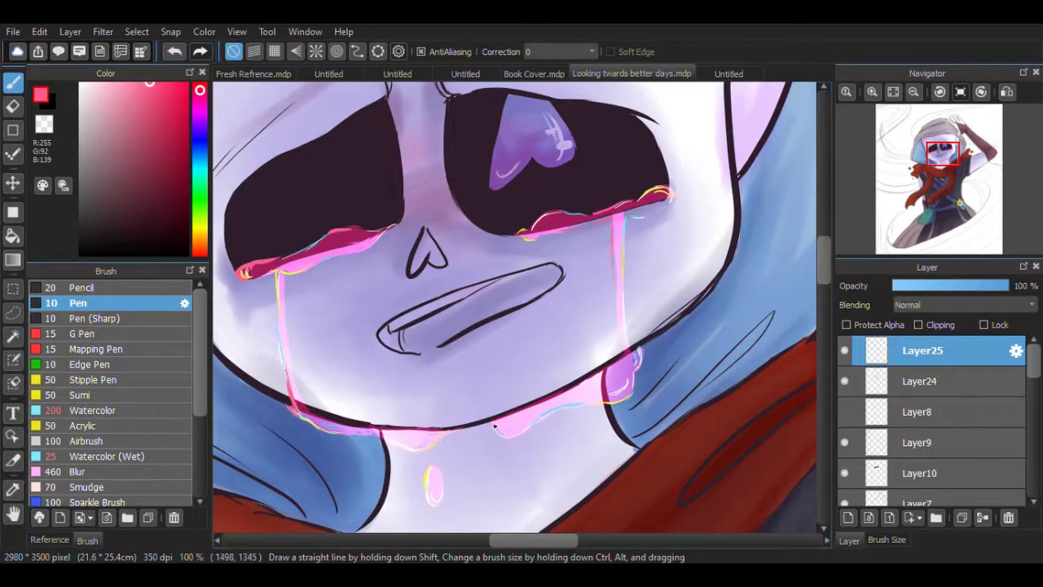
Step: Cover the background in blue-violet (RGB 85, 85, 162) on Layer27 at the foot of the layer stack using the 200 px Watercolor brush
left_click(893, 91)
left_click(49, 539)
left_click(98, 456)
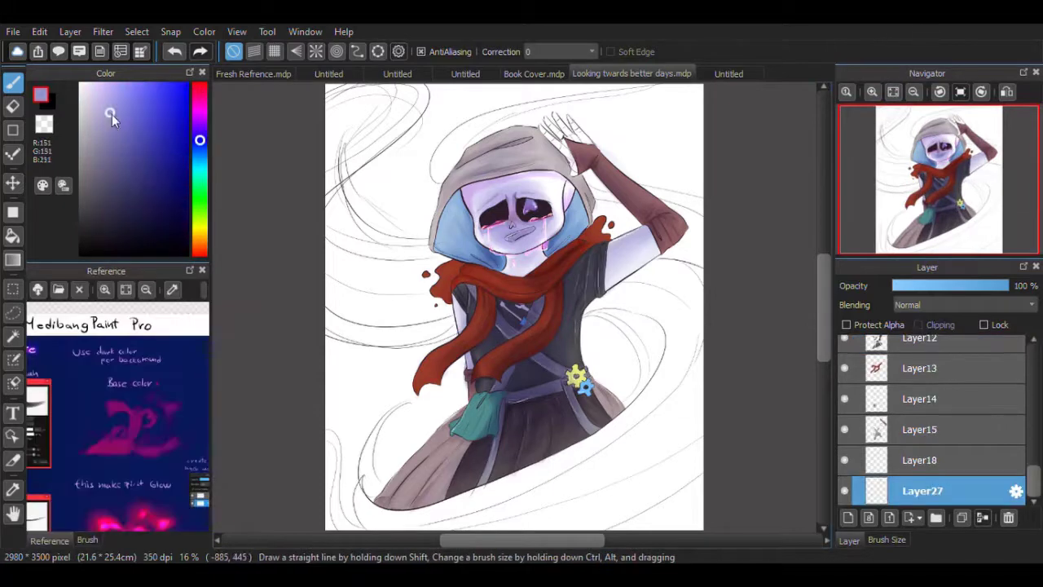
left_click(87, 540)
left_click(92, 410)
mouse_move(343, 98)
left_mouse_down()
mouse_move(693, 134)
mouse_move(383, 269)
mouse_move(692, 489)
mouse_move(619, 334)
mouse_move(275, 236)
mouse_move(400, 366)
mouse_move(342, 403)
left_mouse_up()
Step: Erase the blue-violet paint showing over the skull, neck, arms and raised hand on Layer27
scroll(945, 191, "up", 3)
left_click(945, 192)
left_click_drag(945, 192, 937, 206)
key("e")
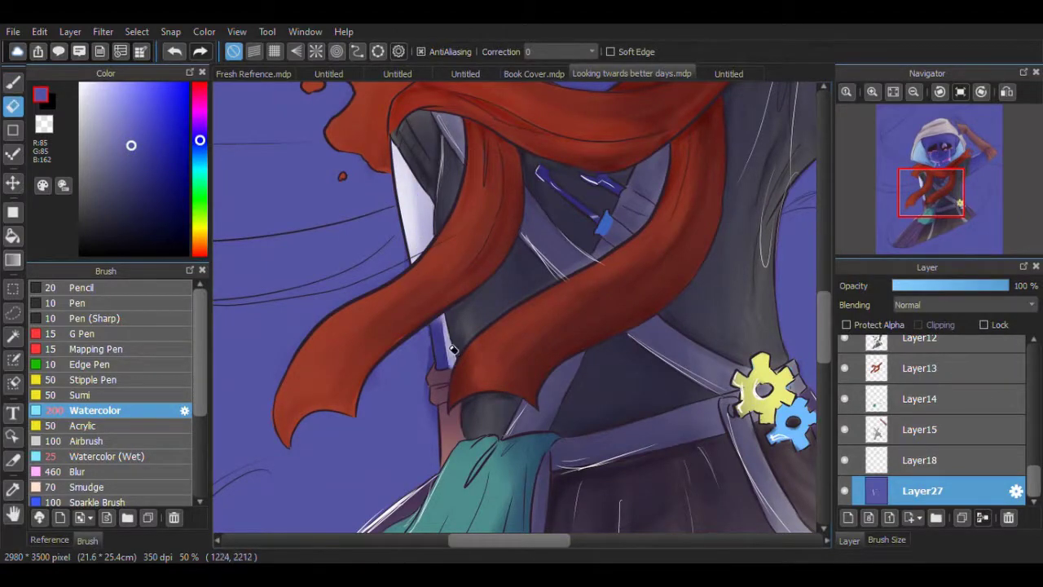
mouse_move(432, 373)
left_mouse_down()
mouse_move(641, 246)
mouse_move(487, 346)
mouse_move(485, 408)
mouse_move(558, 448)
mouse_move(714, 276)
left_mouse_up()
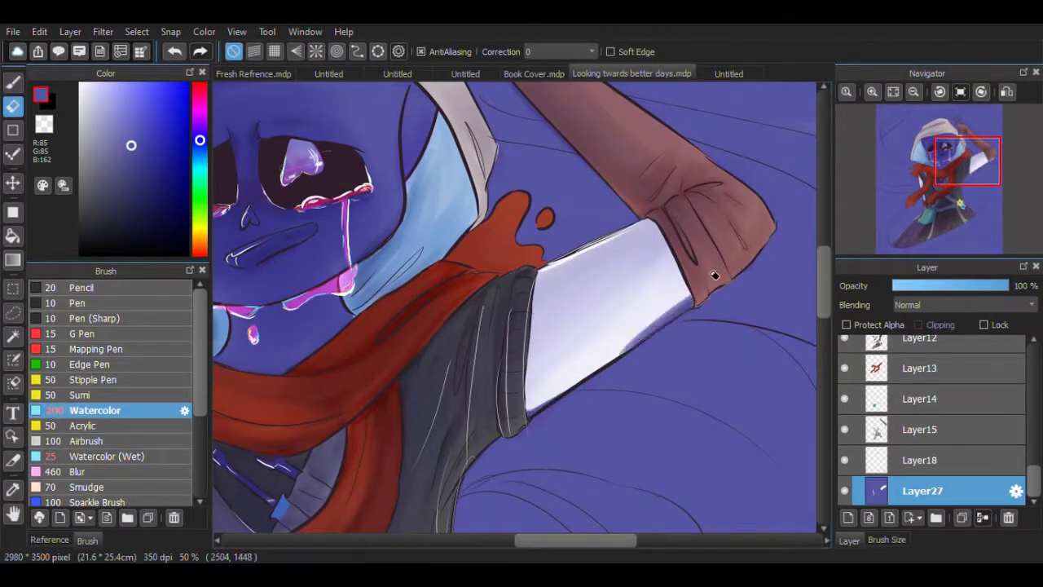
left_click_drag(598, 305, 785, 395)
mouse_move(342, 204)
left_mouse_down()
mouse_move(570, 244)
mouse_move(528, 302)
mouse_move(570, 293)
mouse_move(505, 465)
left_mouse_up()
mouse_move(473, 195)
left_mouse_down()
mouse_move(565, 287)
mouse_move(553, 350)
mouse_move(506, 220)
mouse_move(550, 238)
mouse_move(478, 181)
mouse_move(542, 219)
mouse_move(520, 181)
mouse_move(524, 195)
mouse_move(559, 194)
mouse_move(572, 166)
mouse_move(475, 171)
left_mouse_up()
key("b")
key("e")
left_click(961, 91)
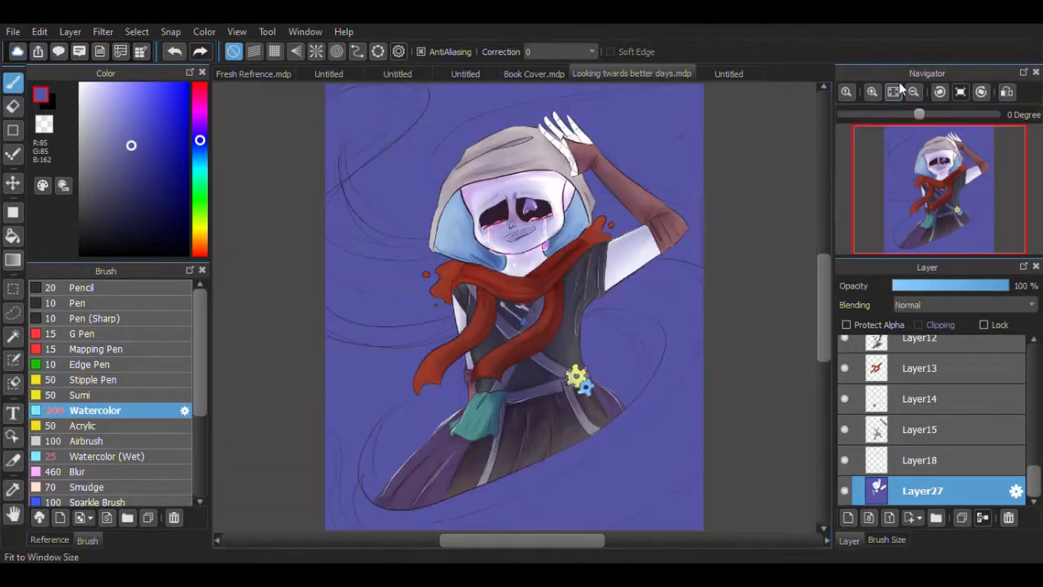
Step: Select the painted background area and brush grey-blue (RGB 98, 114, 140) cloud streaks inside it on a new layer, Layer28
key("b")
key("ctrl+shift+n")
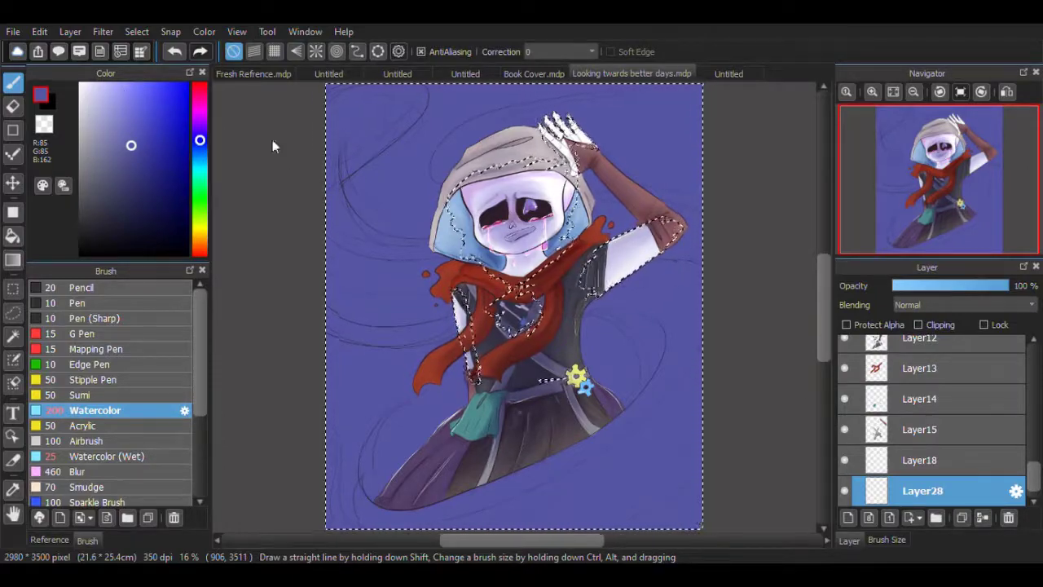
left_click(50, 540)
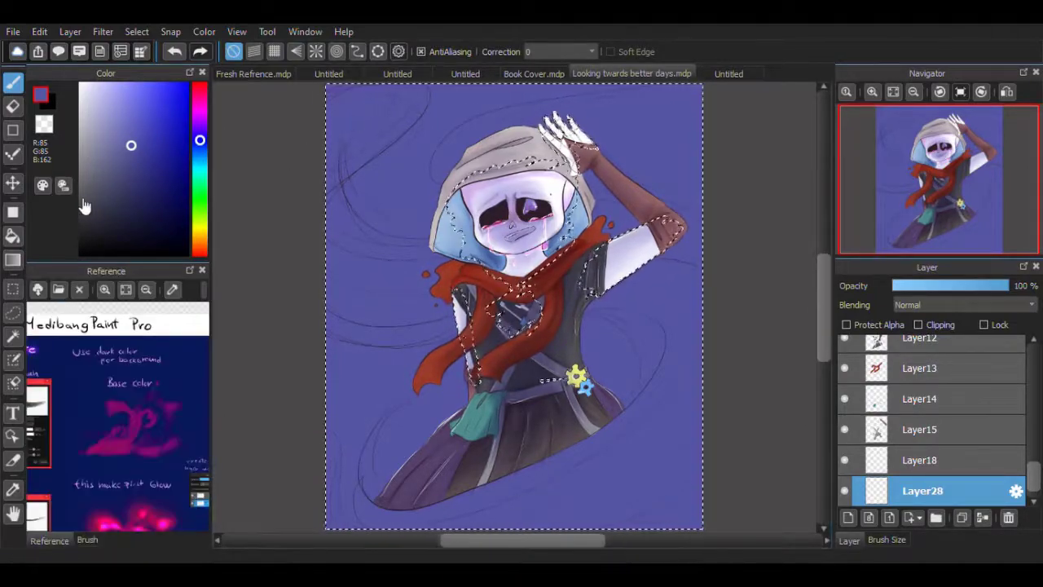
left_click(172, 290)
left_click(89, 326)
left_click(886, 539)
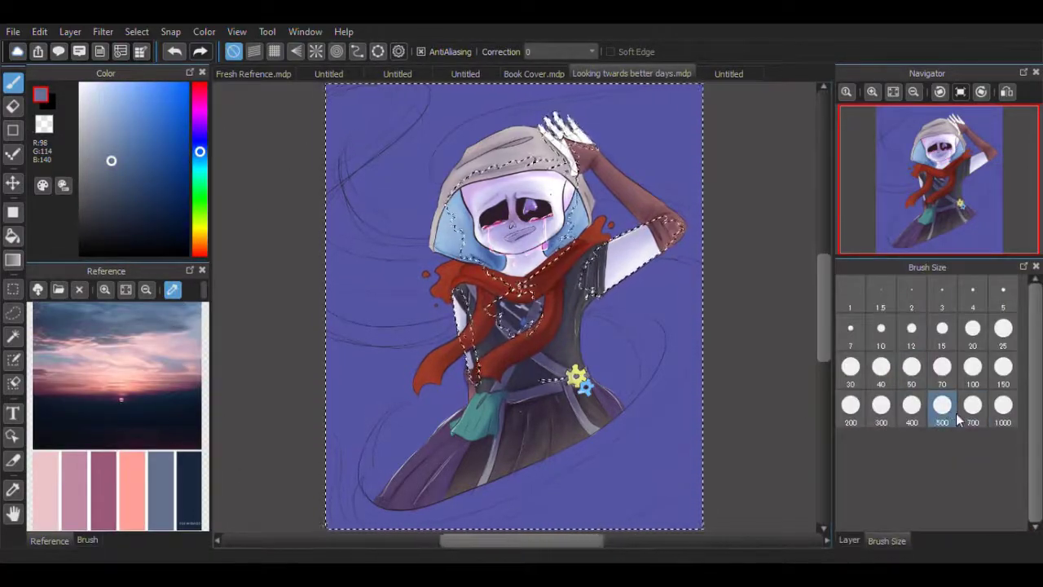
mouse_move(424, 170)
left_mouse_down()
mouse_move(337, 107)
mouse_move(710, 204)
mouse_move(732, 278)
mouse_move(366, 96)
left_mouse_up()
Step: Paint the lower sky and scattered cloud patches in dark navy (RGB 22, 39, 59) on Layer28
left_click(399, 499, "alt")
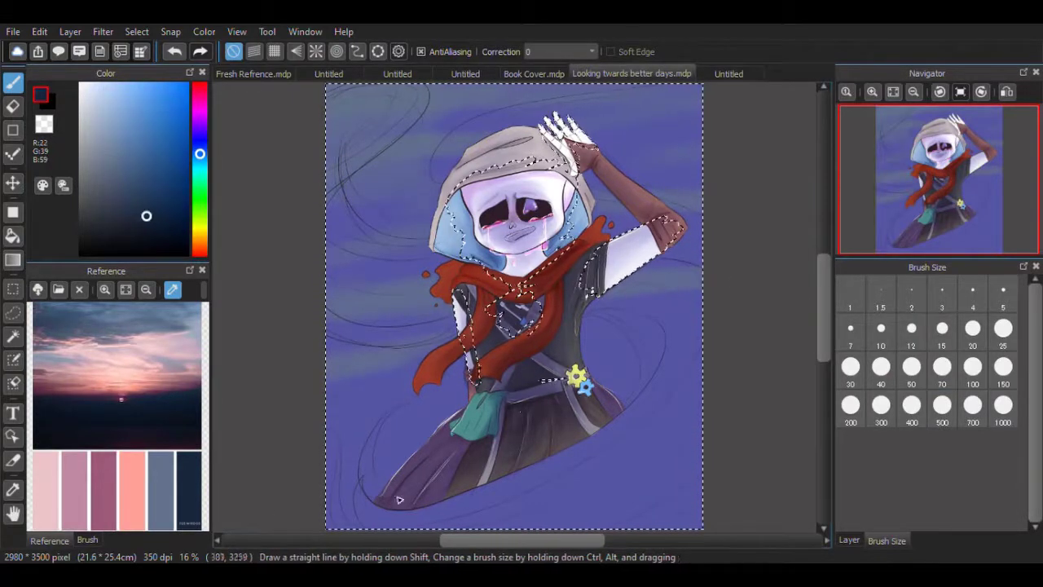
mouse_move(299, 462)
left_mouse_down()
mouse_move(508, 472)
mouse_move(748, 445)
left_mouse_up()
mouse_move(582, 338)
left_mouse_down()
mouse_move(624, 338)
mouse_move(400, 325)
mouse_move(365, 333)
mouse_move(663, 261)
left_mouse_up()
Step: Brush coral (RGB 255, 161, 151) cloud streaks across the middle of the sky on both sides of the figure
left_click(143, 512)
left_click_drag(633, 407, 669, 368)
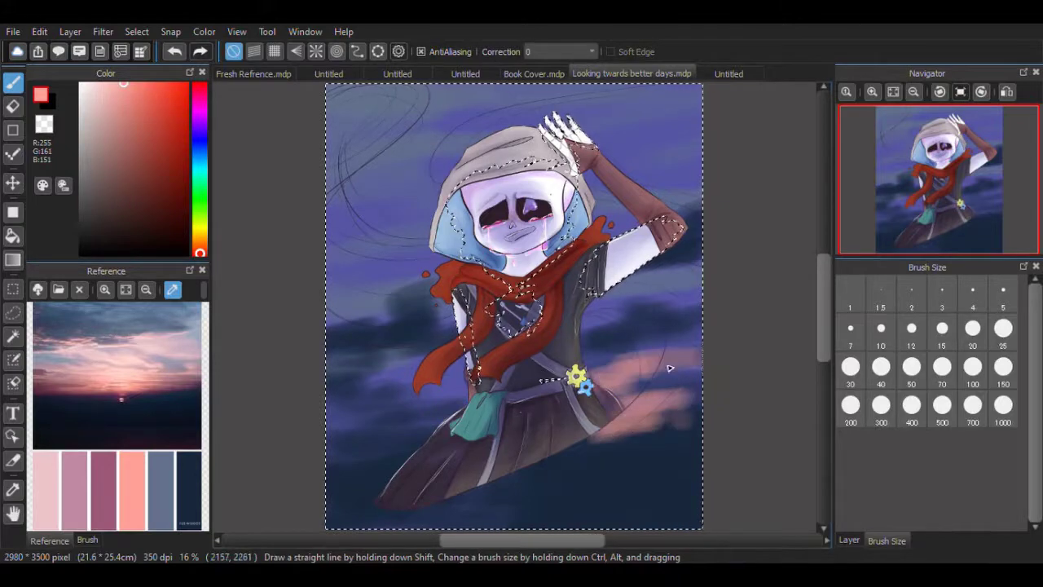
mouse_move(479, 400)
left_mouse_down()
mouse_move(424, 269)
mouse_move(358, 244)
mouse_move(366, 358)
left_mouse_up()
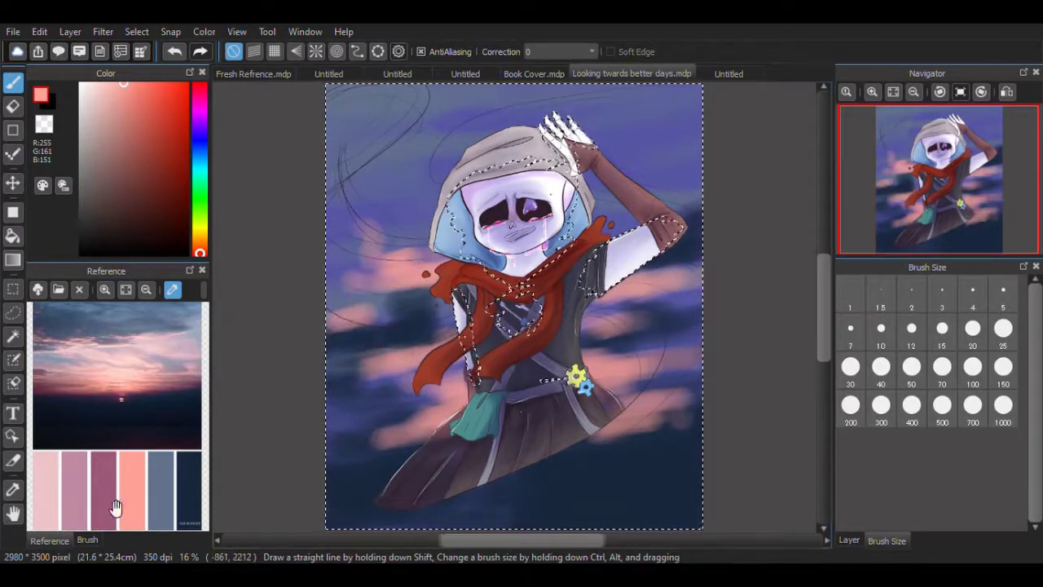
Step: Blend mauve (RGB 156, 89, 120), dusty pink (RGB 191, 137, 163) and pale pink (RGB 235, 196, 201) streaks into the clouds
left_click(116, 509)
mouse_move(440, 301)
left_mouse_down()
mouse_move(383, 359)
mouse_move(356, 424)
mouse_move(351, 310)
mouse_move(408, 203)
left_mouse_up()
left_click(83, 505)
mouse_move(440, 167)
left_mouse_down()
mouse_move(379, 168)
mouse_move(616, 139)
left_mouse_up()
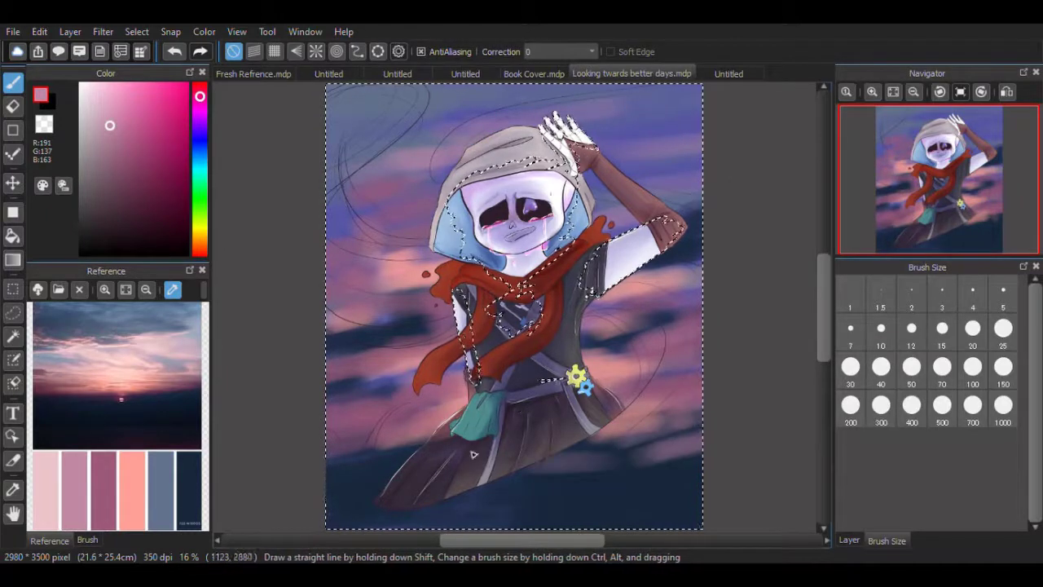
left_click(79, 471)
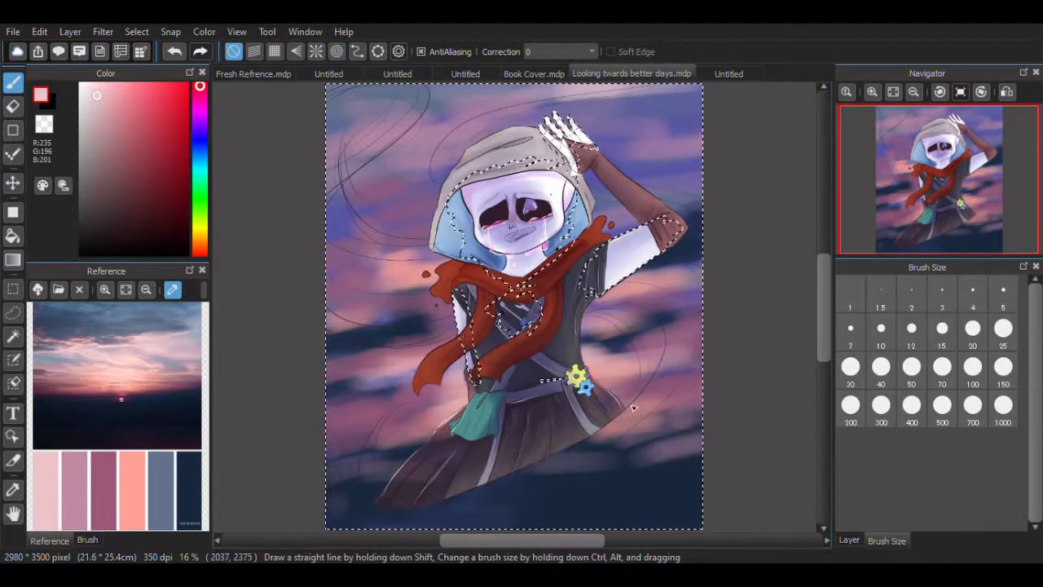
Step: Streak thin pale pink, mauve (RGB 156, 89, 120) and navy (RGB 22, 39, 59) lines through the sky on new Layer29 with Add blending
left_click(849, 539)
left_click(87, 539)
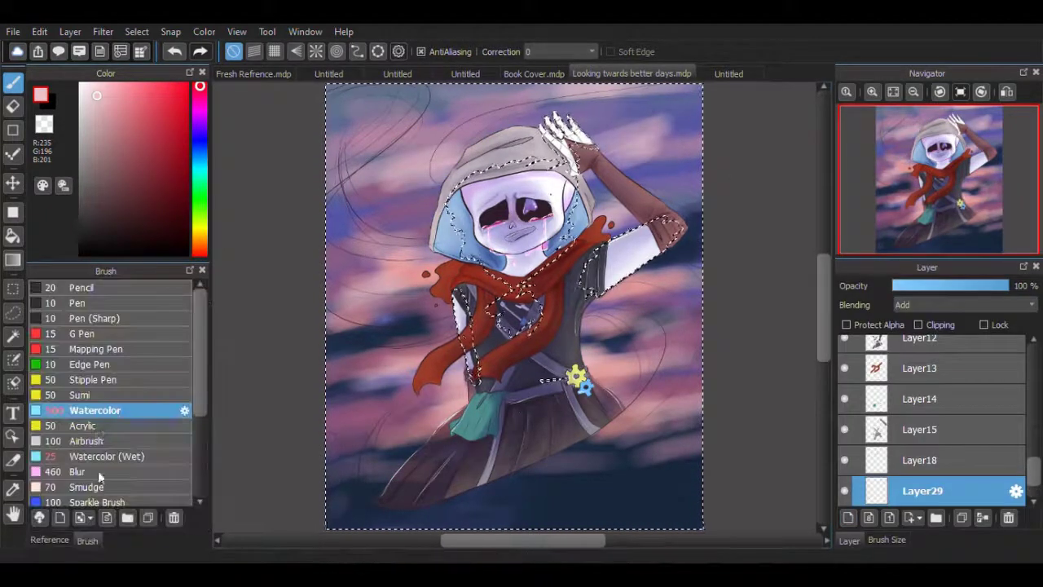
left_click(881, 327)
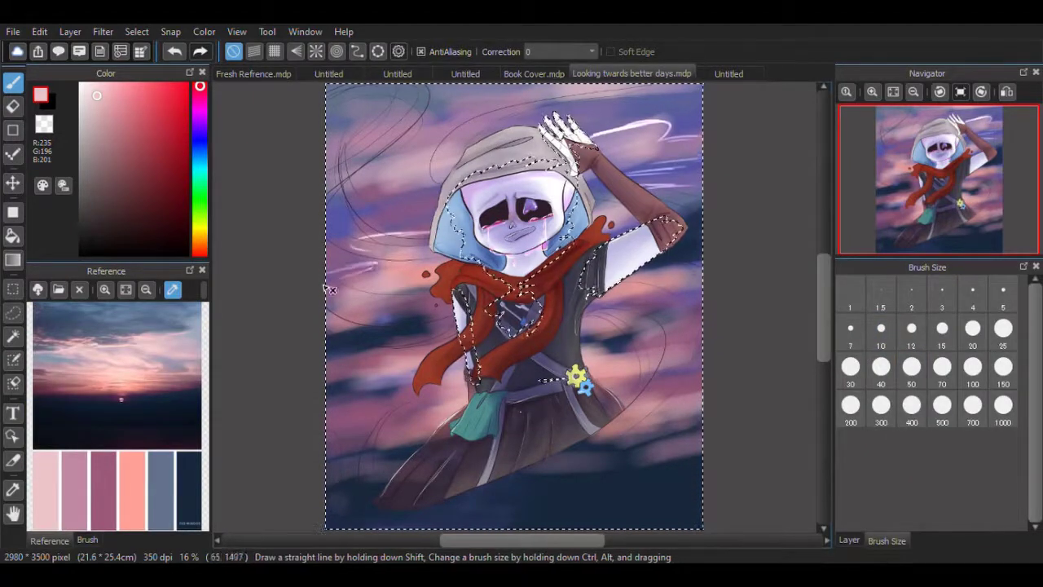
left_click_drag(616, 408, 701, 375)
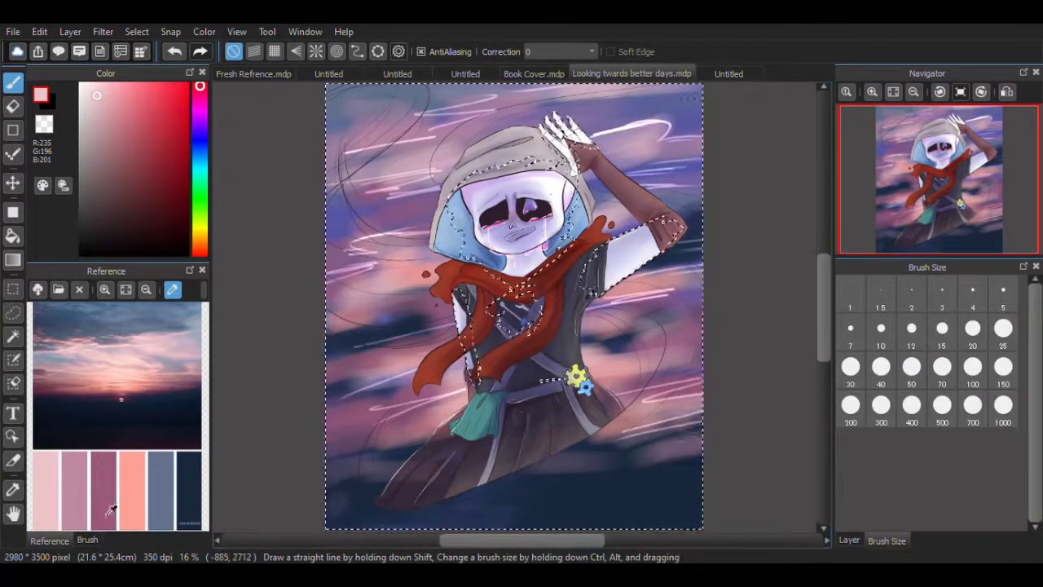
left_click(537, 465, "alt")
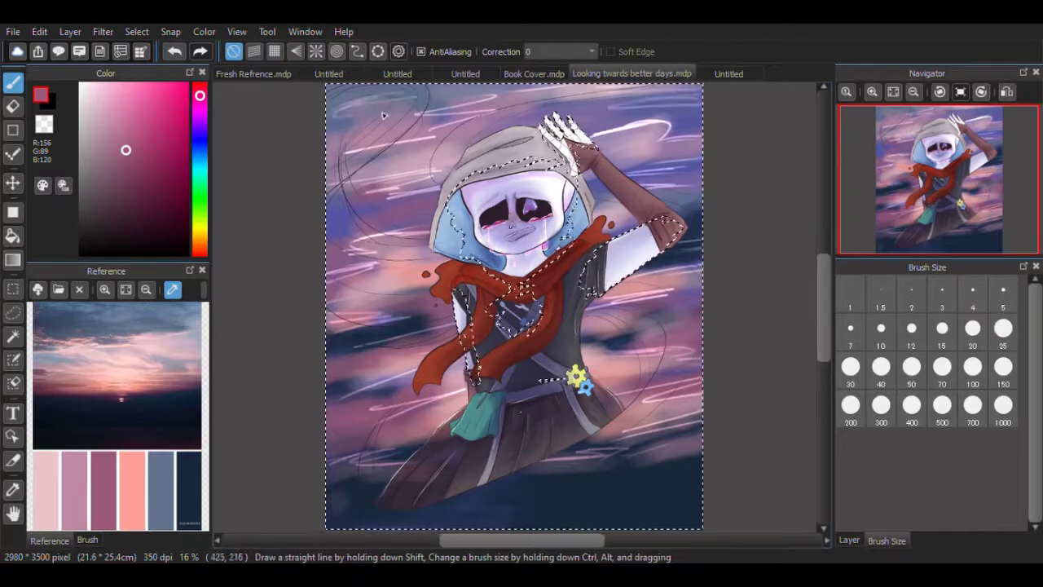
left_click(370, 407, "alt")
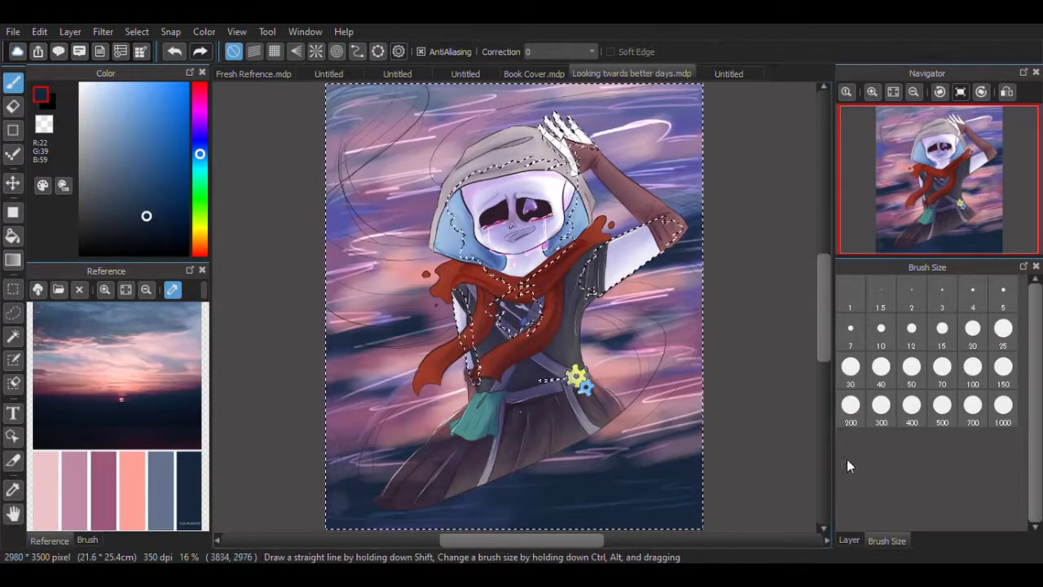
Step: Try other blending modes for Layer29, including Lighten, Soft Light and Color, and lower its opacity to 79%
left_click(849, 539)
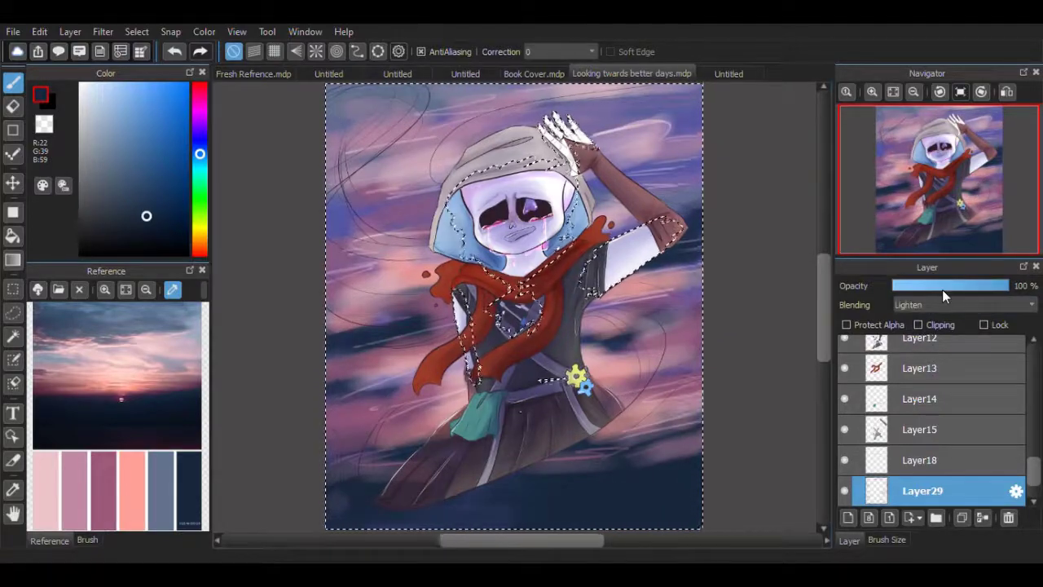
scroll(945, 304, "down", 5)
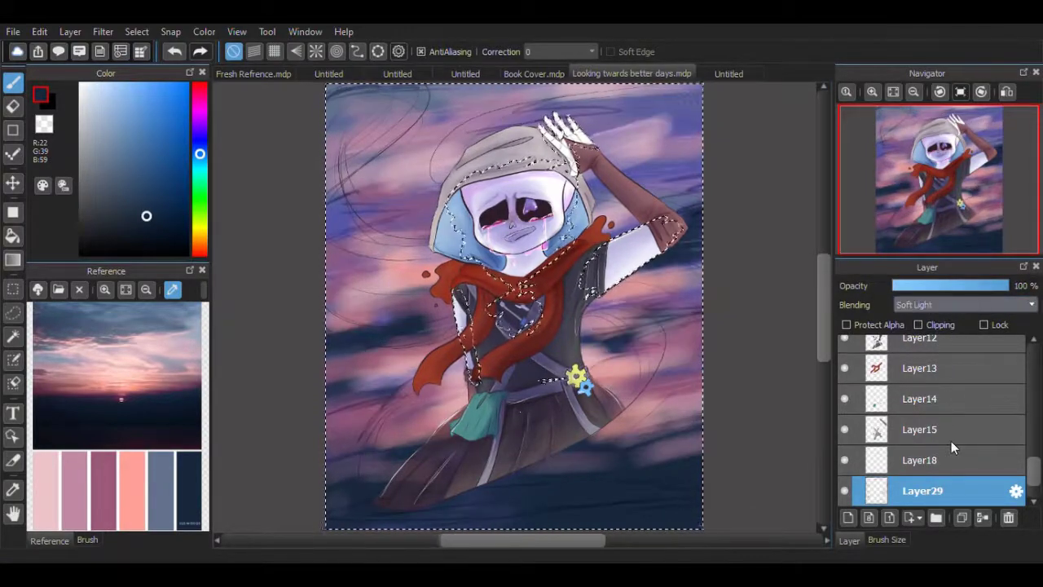
scroll(977, 302, "down", 12)
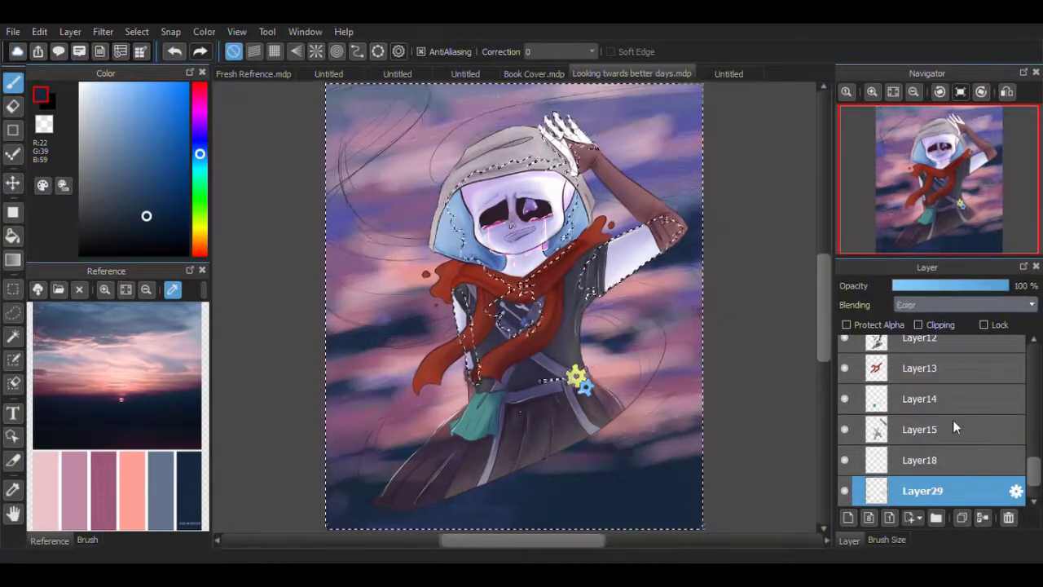
scroll(958, 305, "up", 10)
left_click(984, 285)
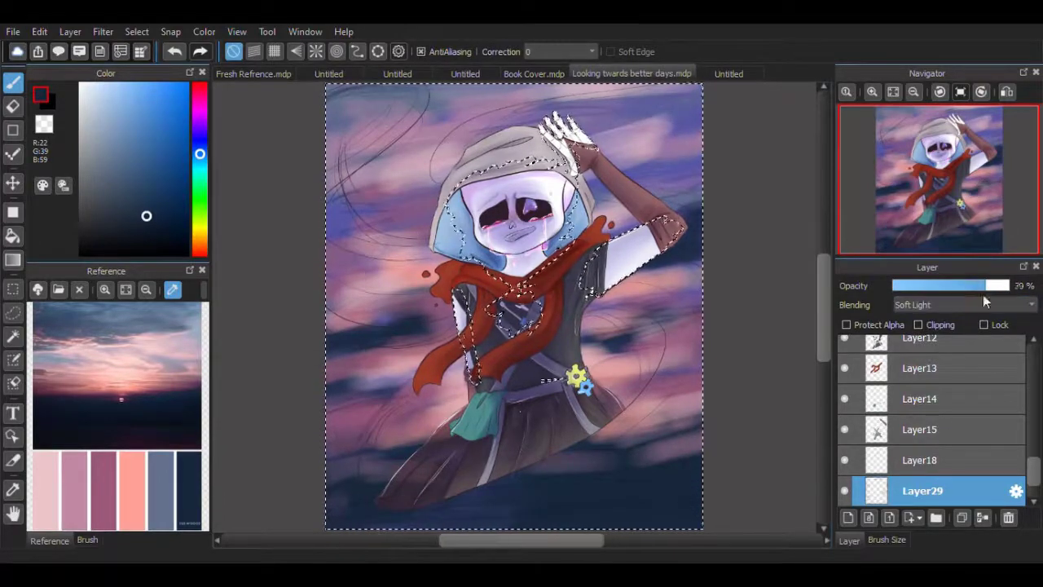
scroll(921, 391, "down", 1)
Step: Glaze the lower sky with yellow (RGB 255, 229, 119) and orange (RGB 254, 192, 81) on new Layer30 using 700 px Watercolor (Wet)
left_click(921, 460)
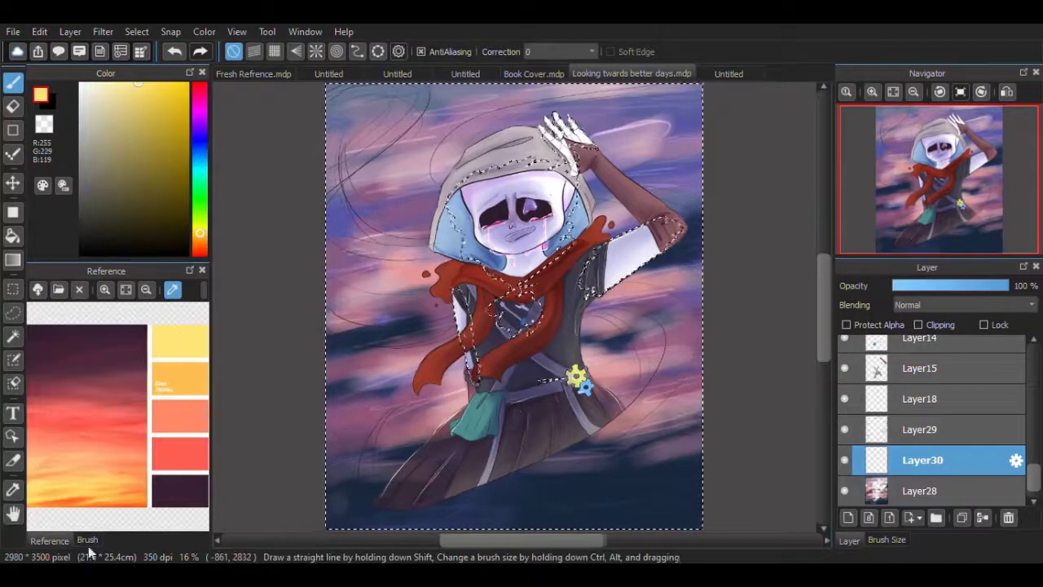
left_click(87, 540)
left_click(886, 540)
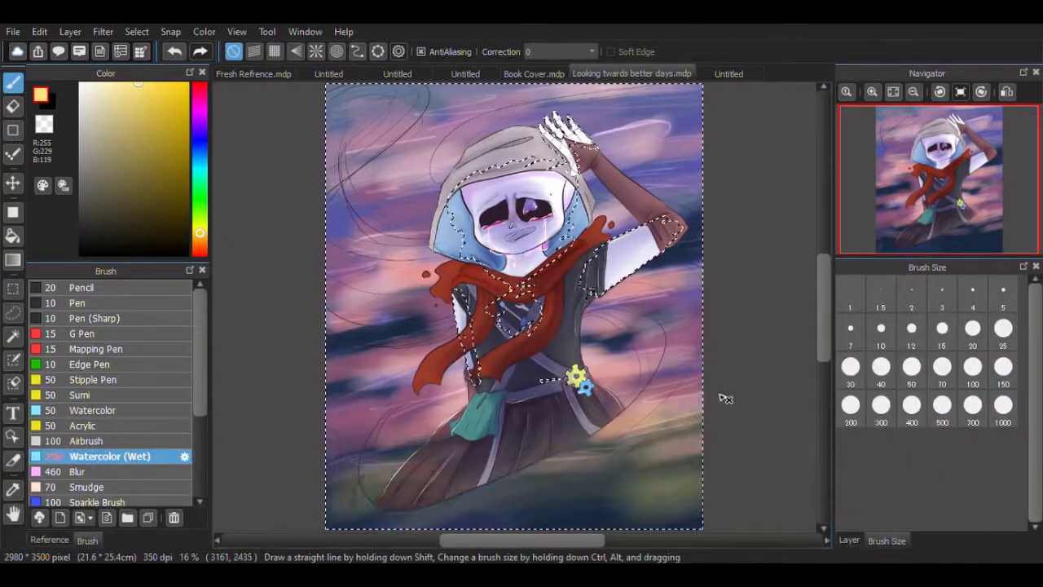
left_click(50, 539)
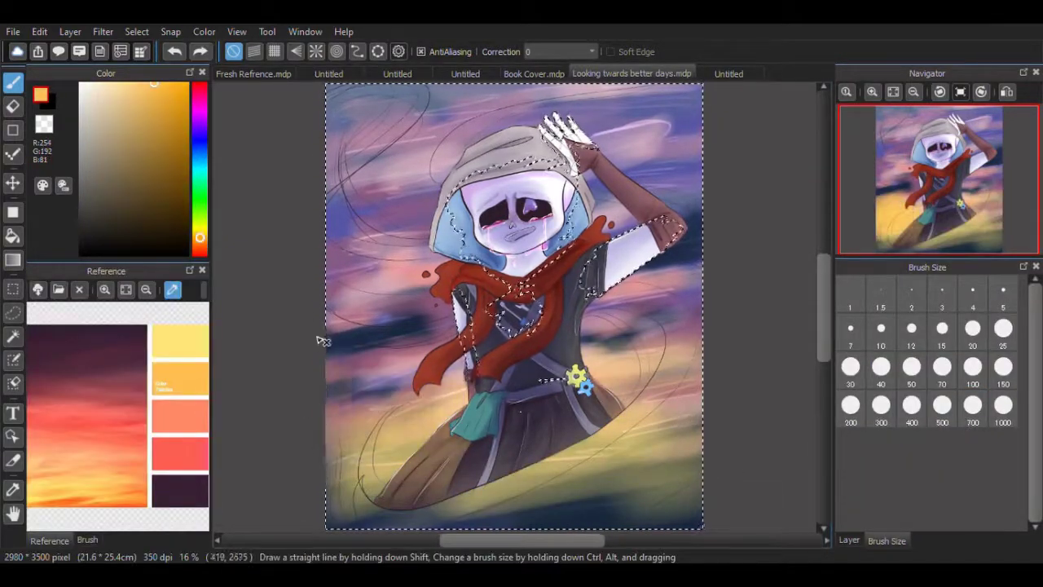
Step: Glaze coral (RGB 255, 137, 103) and dark purple (RGB 57, 32, 51) over the upper sky, and paint out the dark clouds beside the figure
left_click(199, 422)
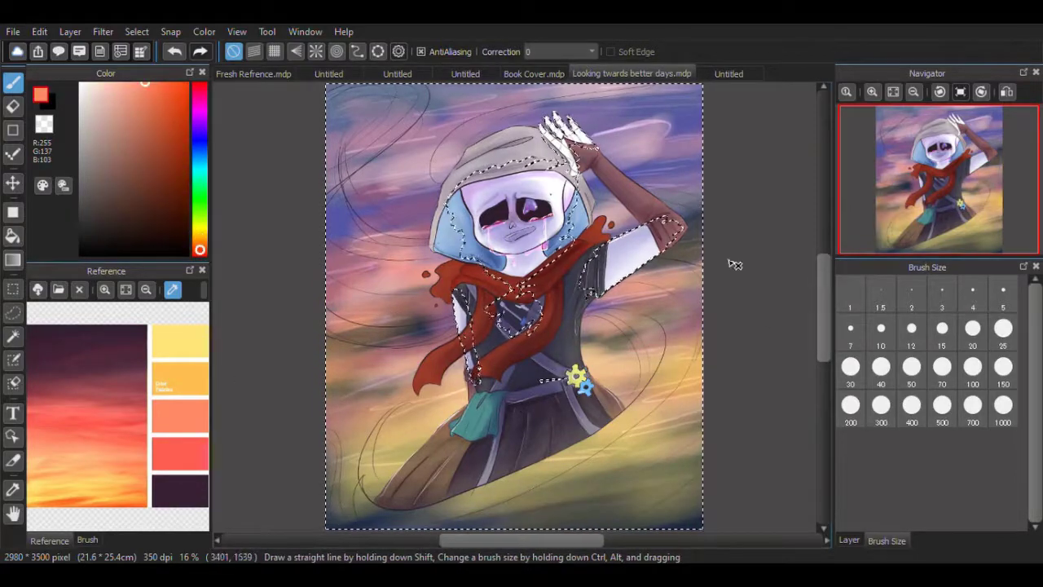
left_click_drag(497, 98, 342, 203)
left_click(179, 489)
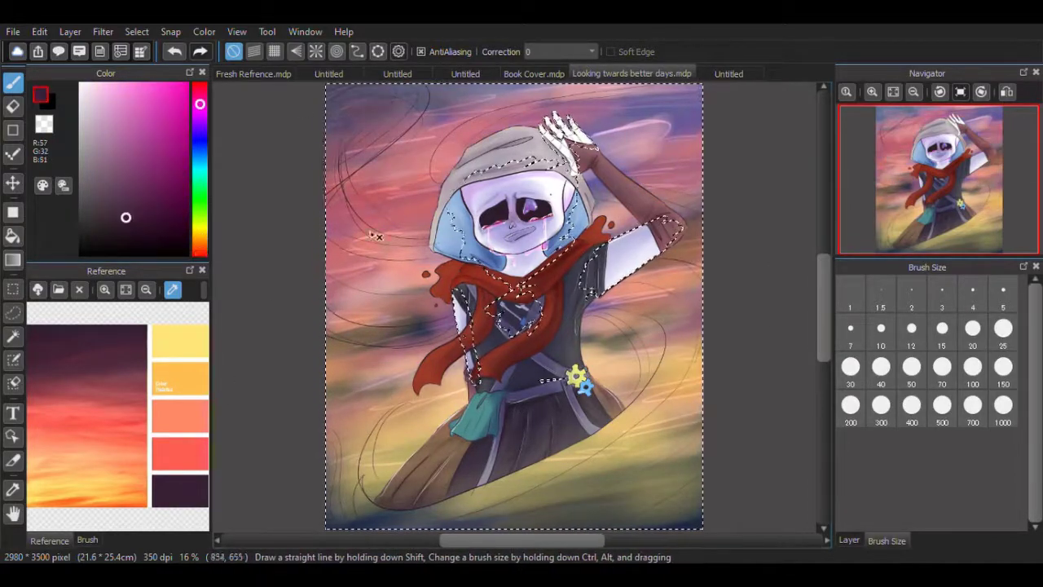
left_click(849, 539)
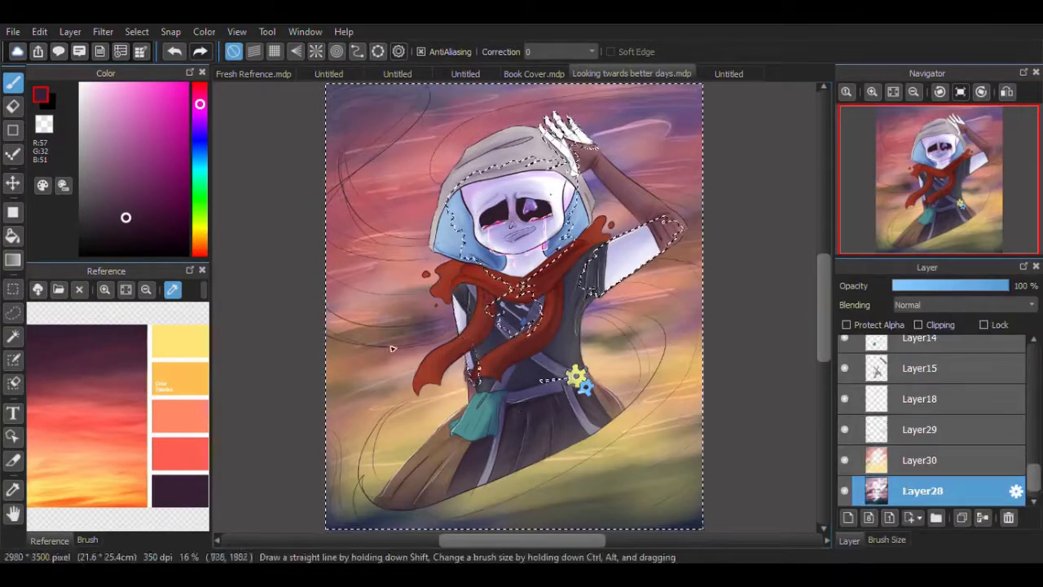
left_click(391, 348, "alt")
Step: Add Layer31 at the head of the layer stack, ready for the Watercolour Glow 1 brush at 700 px
left_click_drag(1033, 477, 1033, 347)
scroll(140, 376, "down", 1)
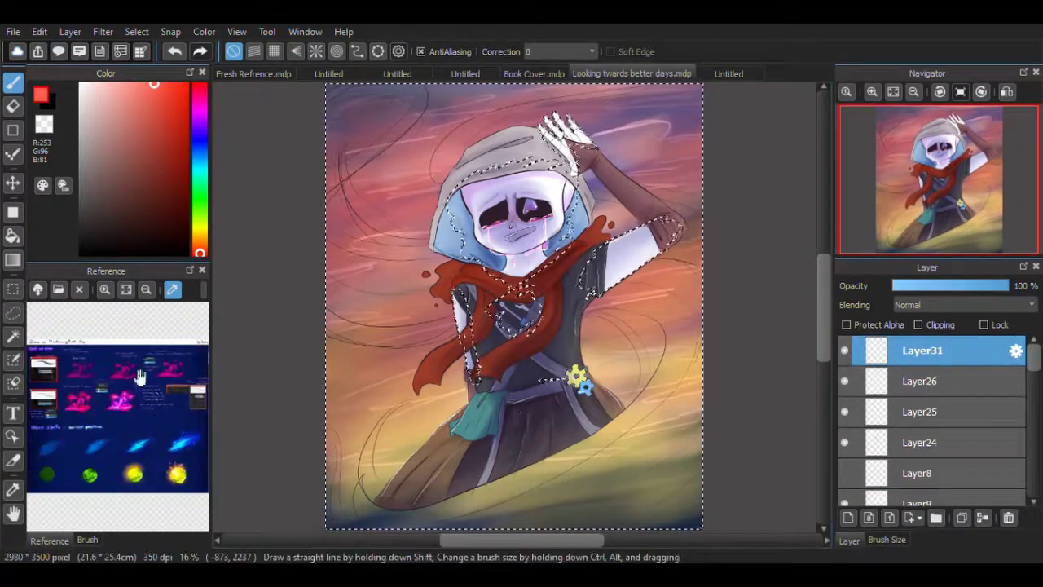
scroll(140, 376, "up", 3)
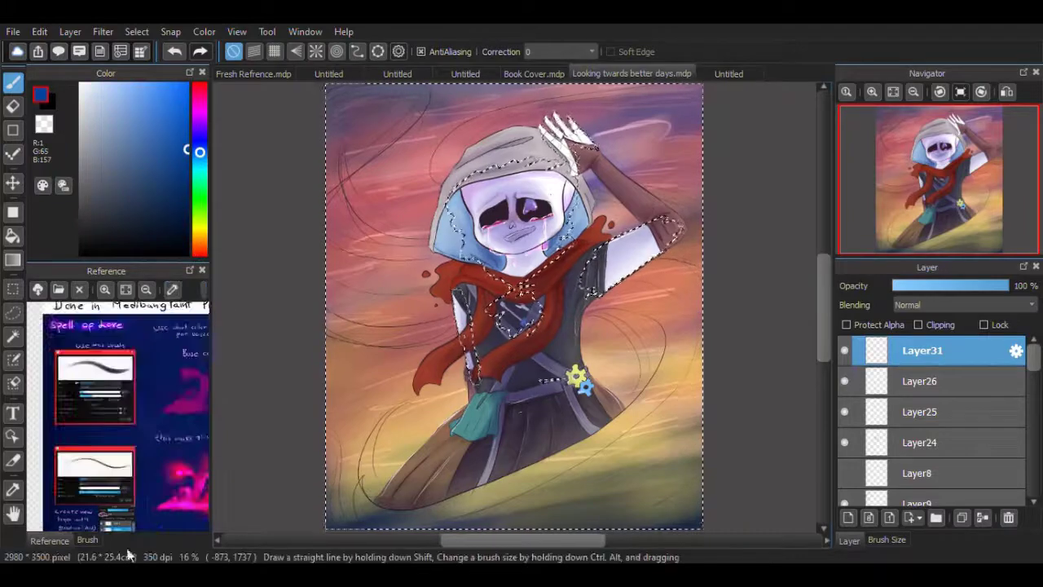
left_click(87, 539)
left_click(115, 483)
left_click(887, 539)
left_click(972, 405)
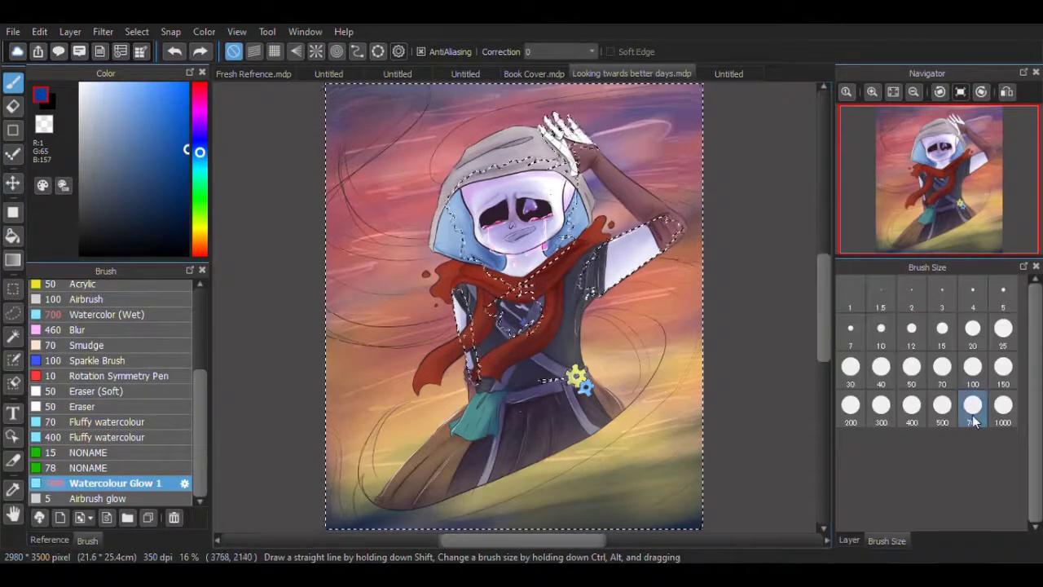
Step: Try a blue (RGB 1, 65, 157) band sweeping below the skirt, and undo it
mouse_move(420, 415)
left_mouse_down()
mouse_move(658, 486)
mouse_move(702, 378)
left_mouse_up()
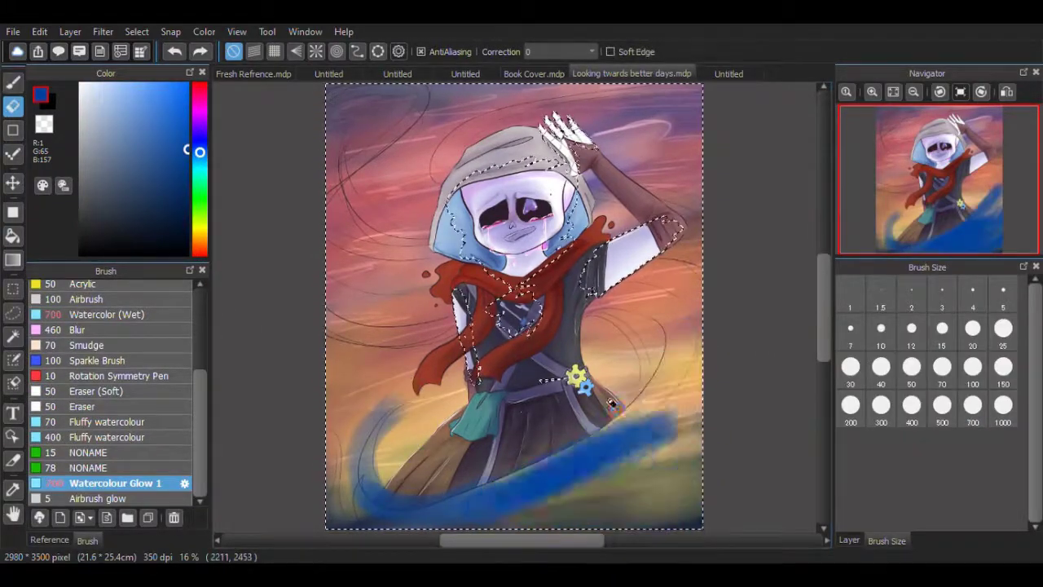
key("ctrl+z")
key("b")
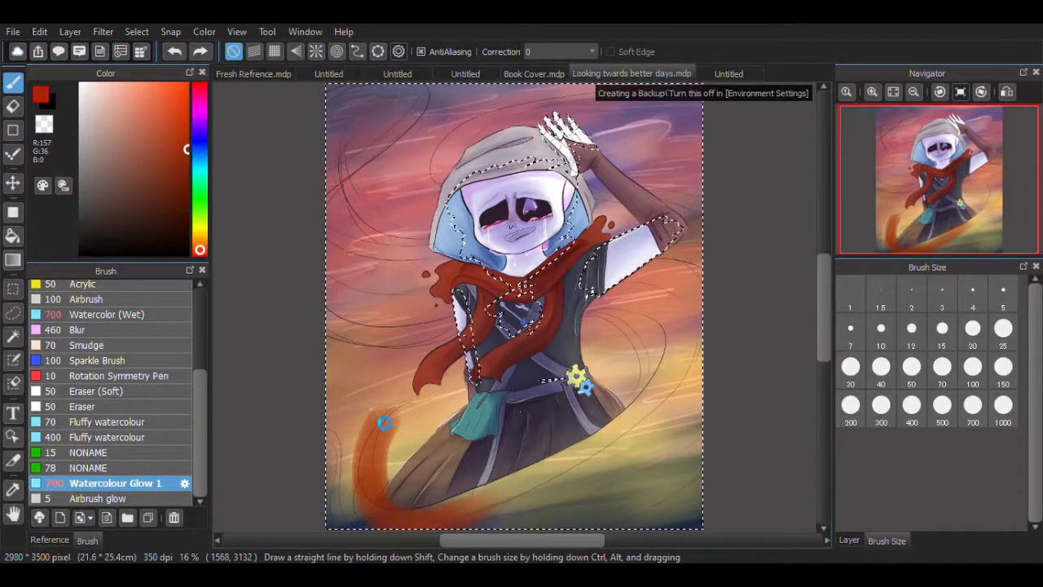
Step: Paint large red (RGB 157, 28, 0) swirls around the figure on Layer31, and move that layer directly below Layer18
left_click(849, 540)
mouse_move(350, 440)
left_mouse_down()
mouse_move(562, 501)
mouse_move(693, 277)
mouse_move(454, 534)
left_mouse_up()
scroll(454, 533, "down", 2)
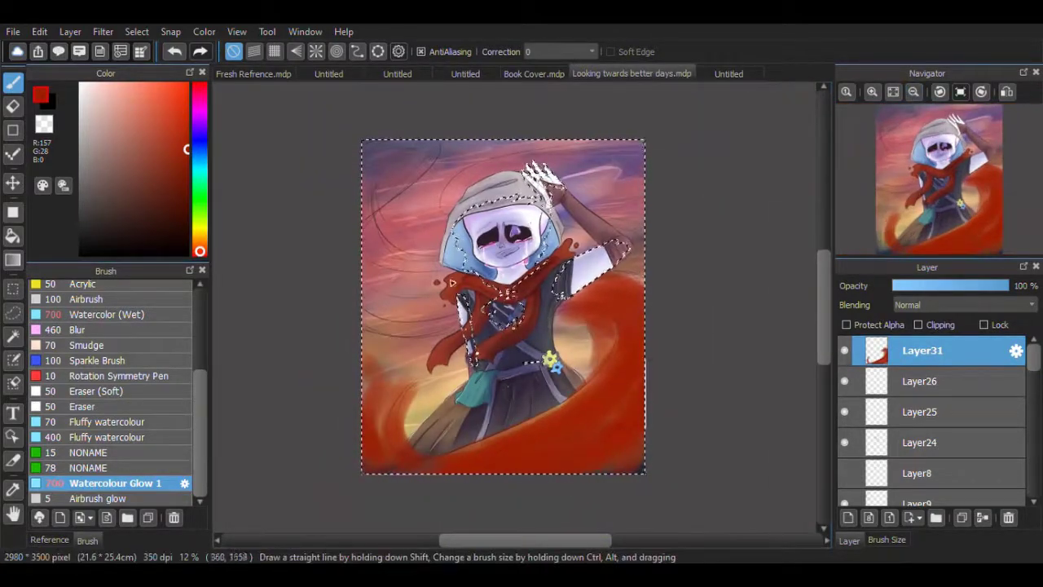
mouse_move(452, 282)
left_mouse_down()
mouse_move(402, 231)
mouse_move(425, 178)
left_mouse_up()
left_click_drag(921, 350, 938, 375)
mouse_move(415, 151)
left_mouse_down()
mouse_move(617, 305)
mouse_move(440, 442)
left_mouse_up()
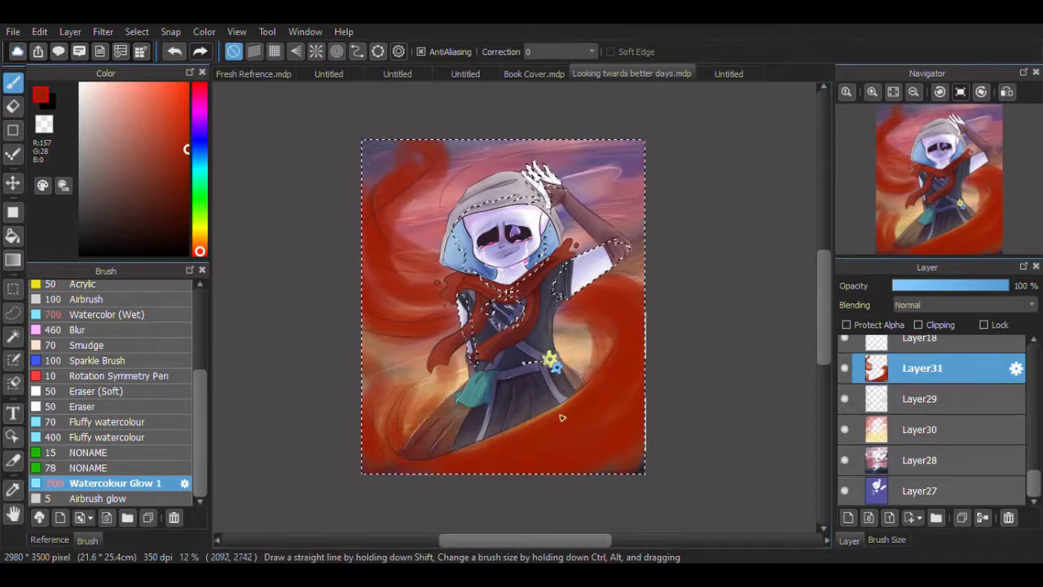
Step: Glaze orange (RGB 187, 96, 32) strokes over the red swirls on Layer31, following the glow reference
left_click(50, 540)
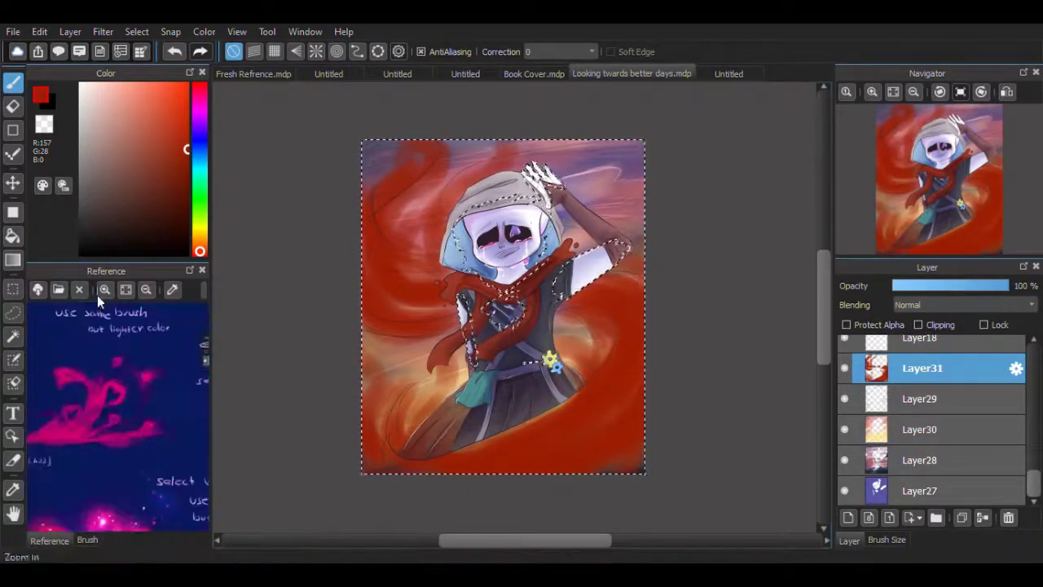
left_click(170, 128)
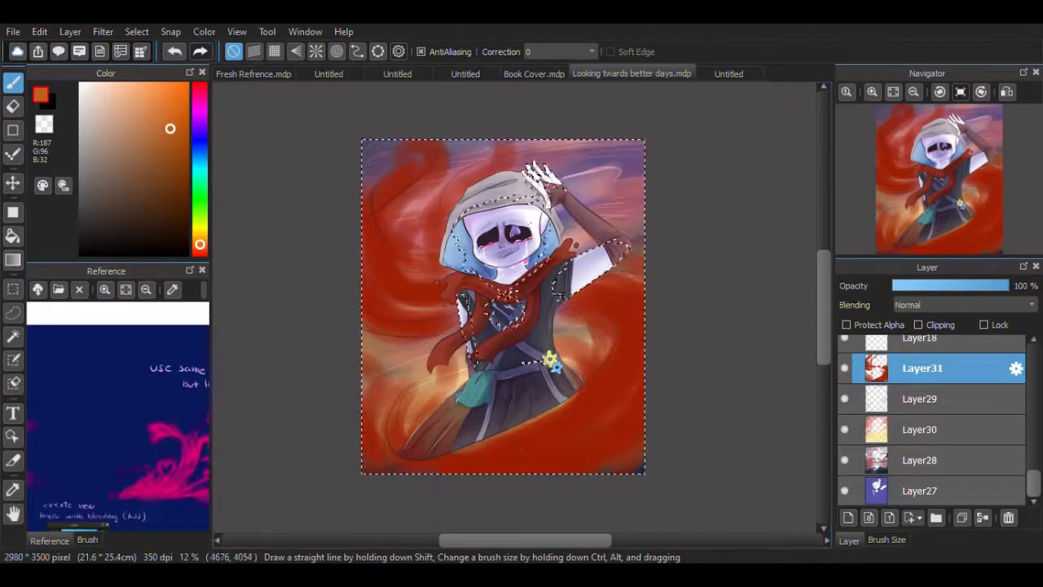
left_click_drag(423, 303, 414, 287)
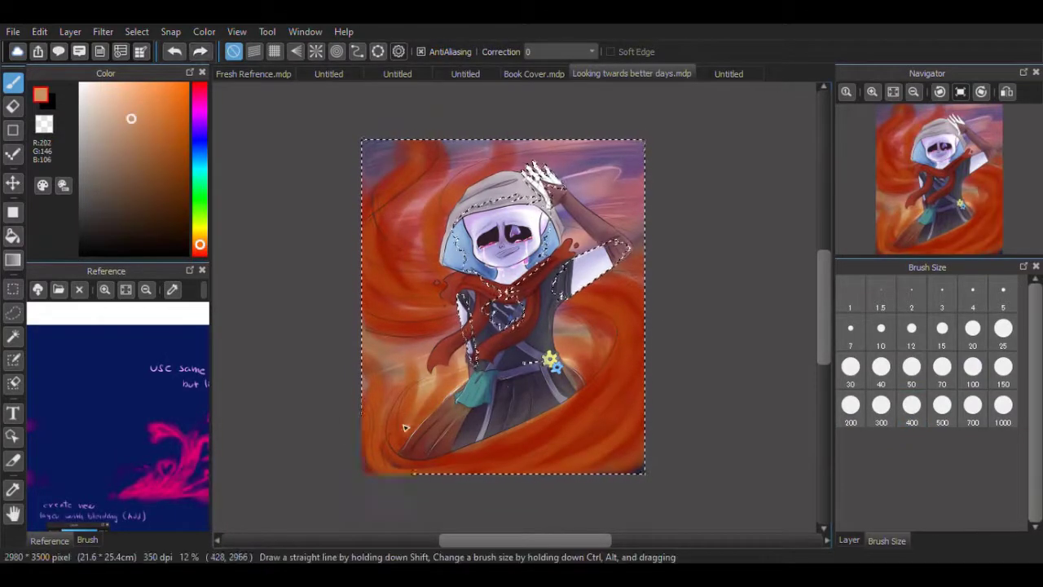
Step: Add Layer32 with Screen blending above Layer31, and paint orange (RGB 227, 130, 52) and red (RGB 227, 70, 52) highlights along the swirls
left_click(163, 98)
left_click(550, 358, "alt")
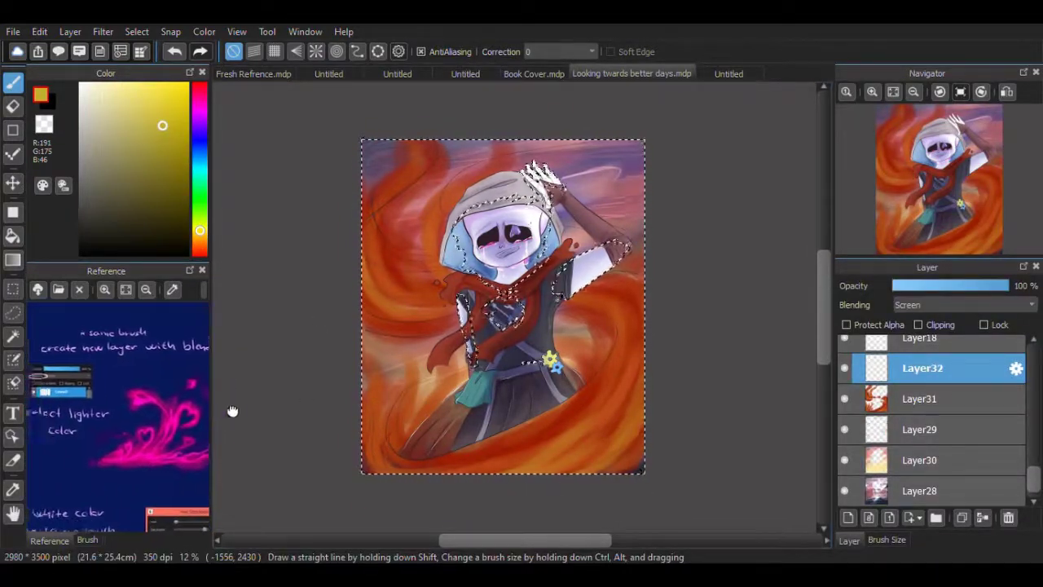
left_click(875, 540)
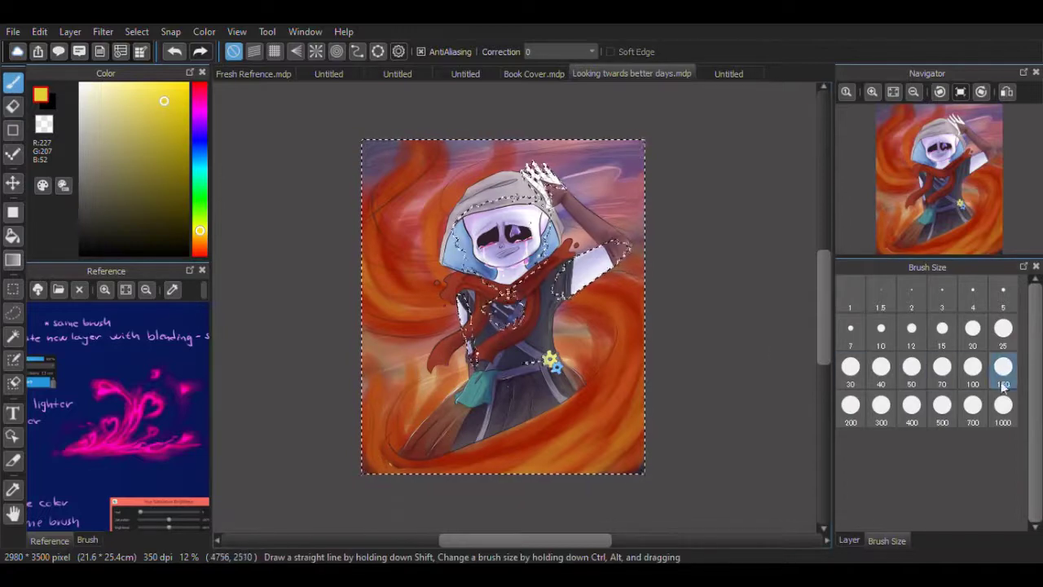
left_click(614, 433, "alt")
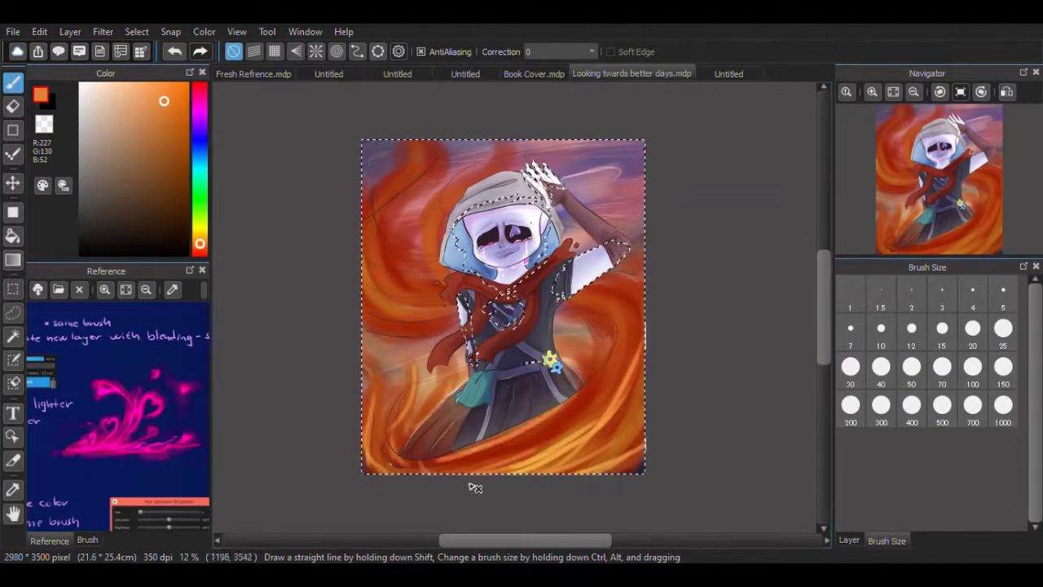
left_click(200, 257)
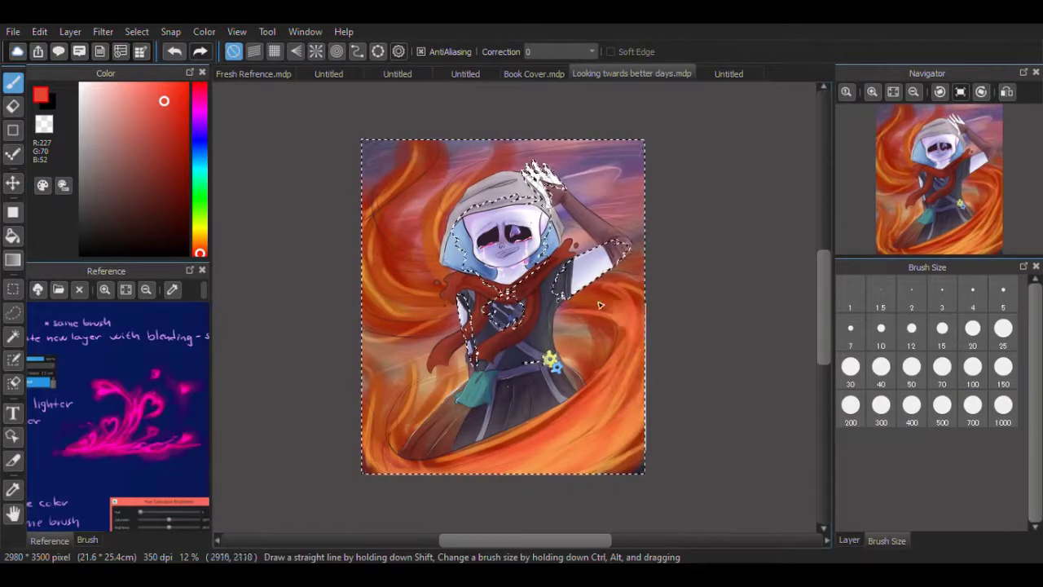
Step: Add Layer33 with Add blending above Layer32, and brush a soft red (RGB 205, 101, 90) glow over the swirls
scroll(147, 431, "down", 5)
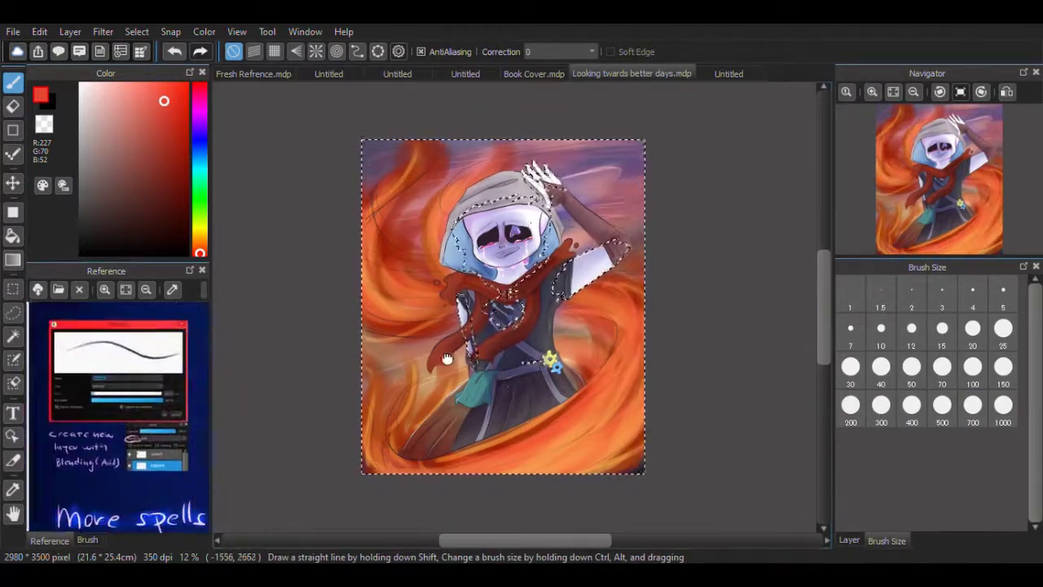
left_click(850, 539)
scroll(70, 396, "down", 5)
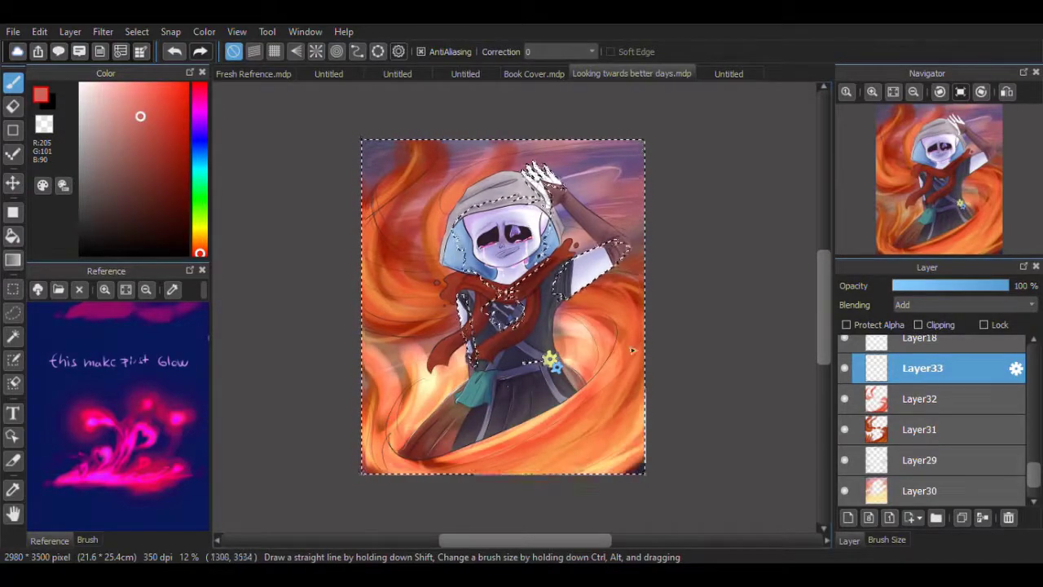
left_click_drag(367, 249, 411, 143)
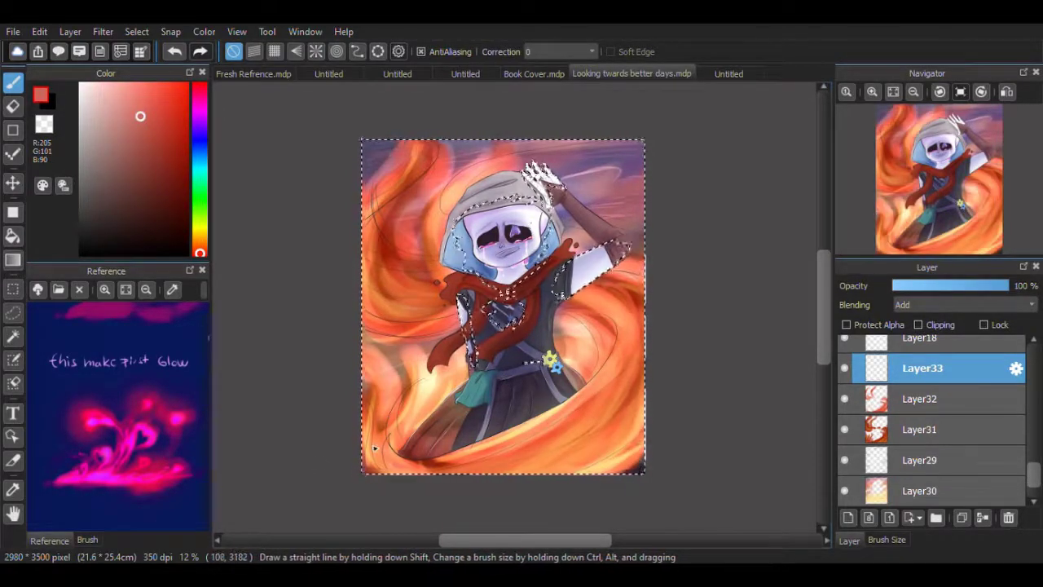
Step: Add Layer34 with Add blending, and paint thin white streaks through the swirls with the Airbrush glow brush at 70 px
scroll(114, 408, "down", 5)
left_click(847, 517)
scroll(42, 401, "down", 3)
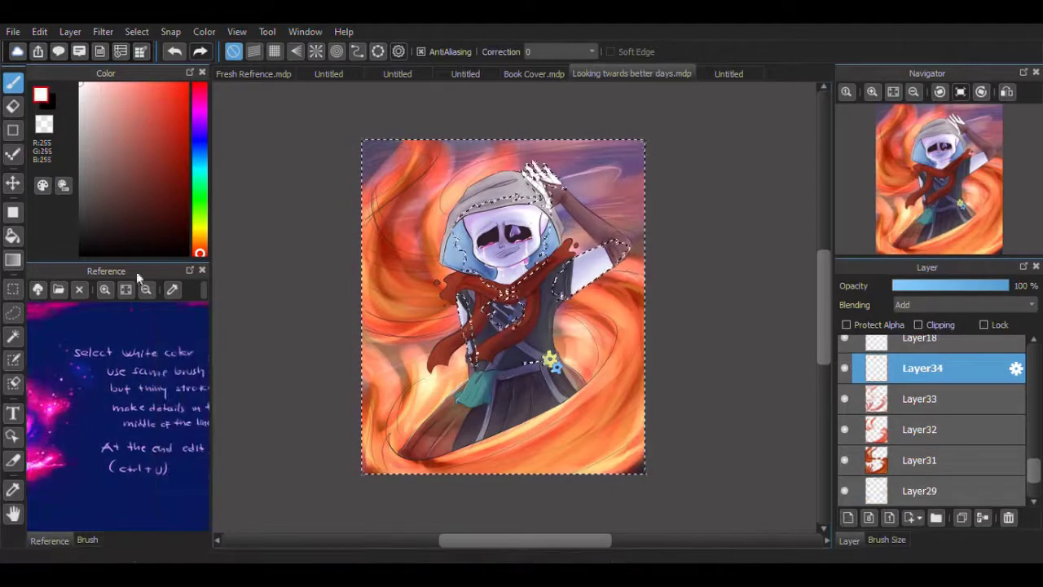
left_click(87, 539)
left_click(887, 539)
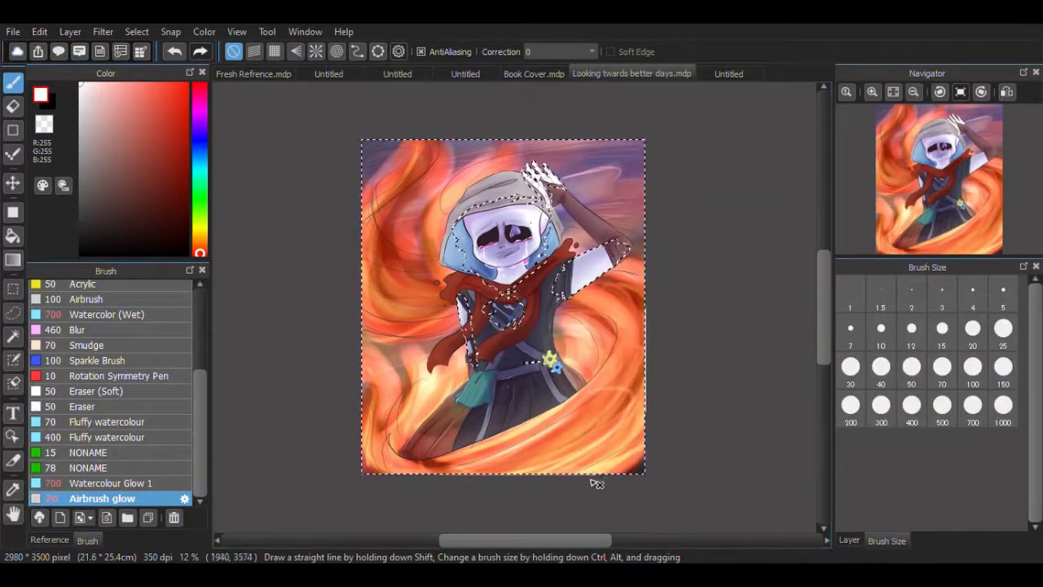
left_click_drag(640, 389, 400, 463)
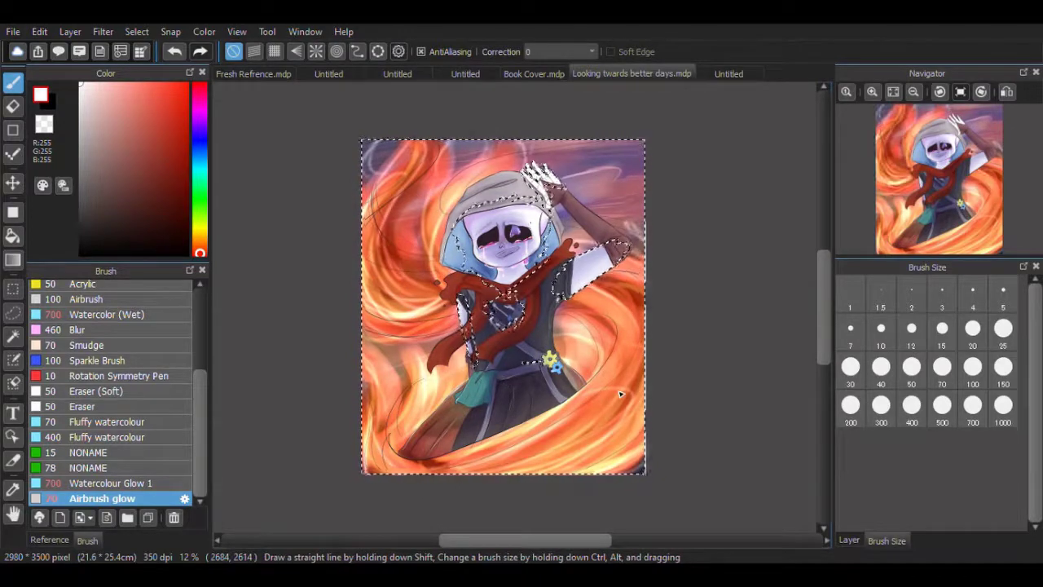
Step: Add Layer35 with Normal blending, and draw fine white Pen lines and curls along the swirls, erasing stray parts
left_click(849, 539)
key("ctrl+d")
left_click(847, 517)
key("p")
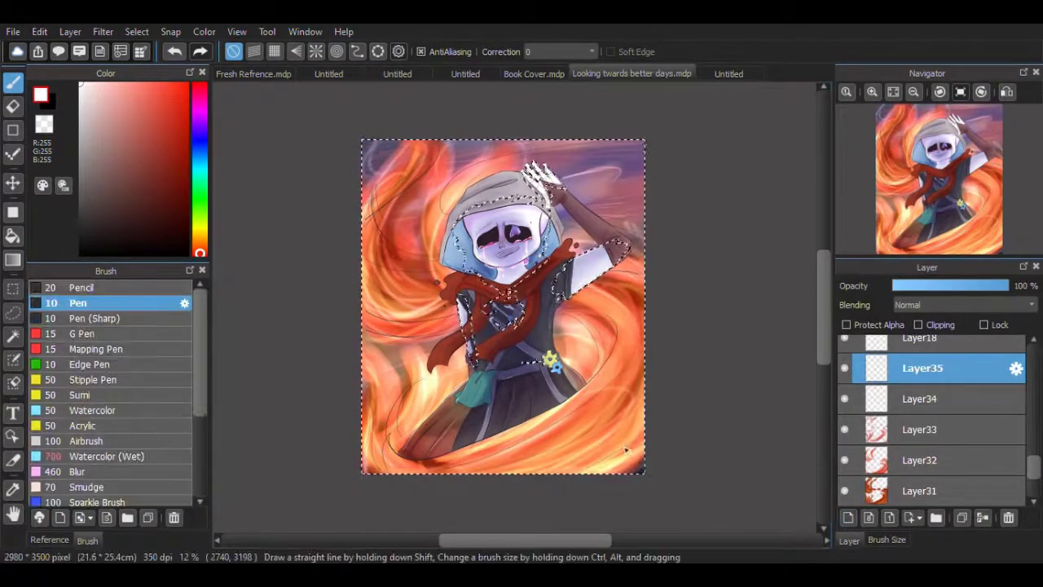
left_click(887, 540)
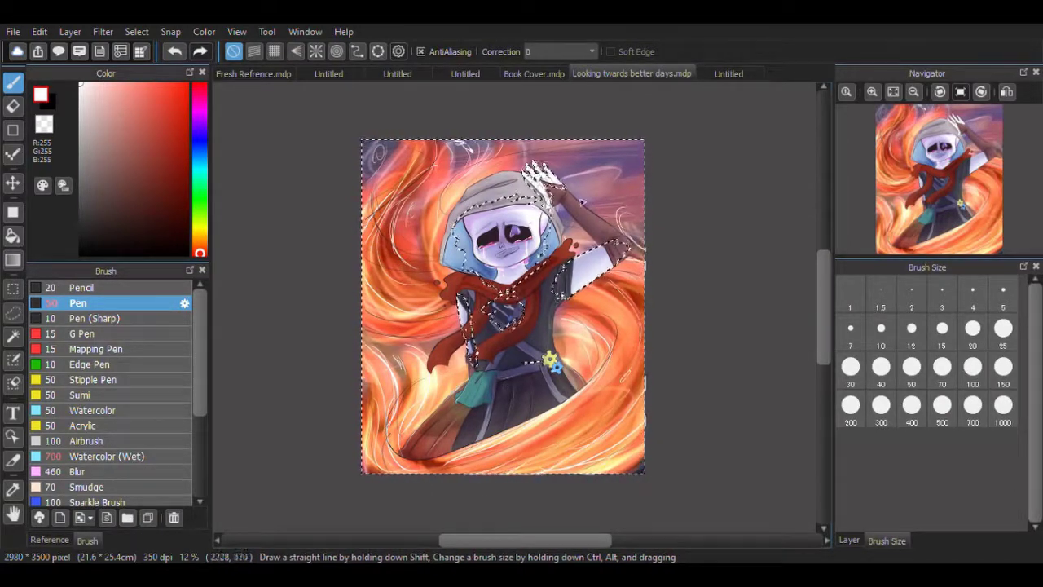
key("e")
key("e")
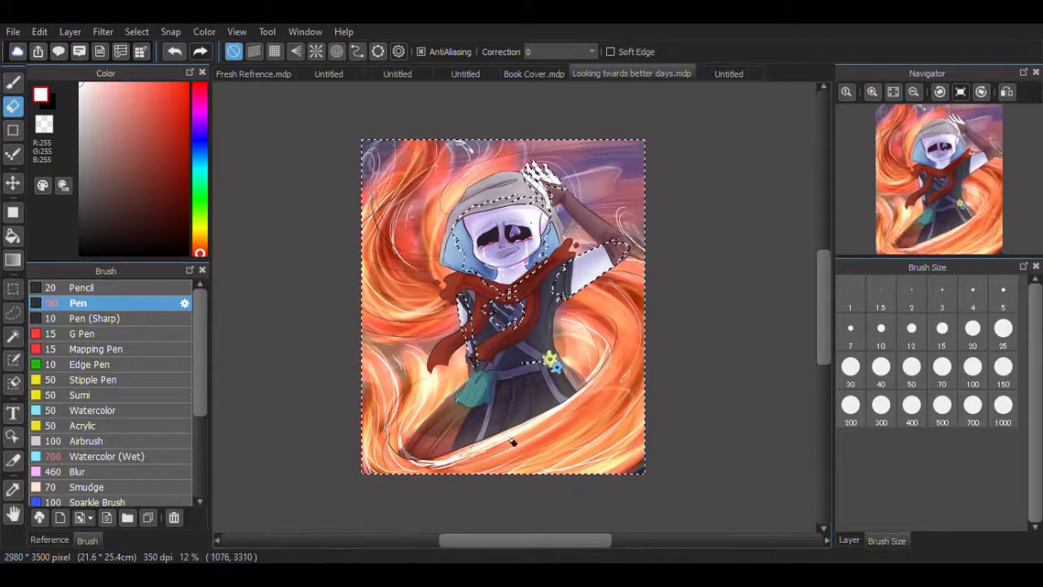
Step: Clear the selection around the figure and make Layer32 the active layer
left_click(849, 541)
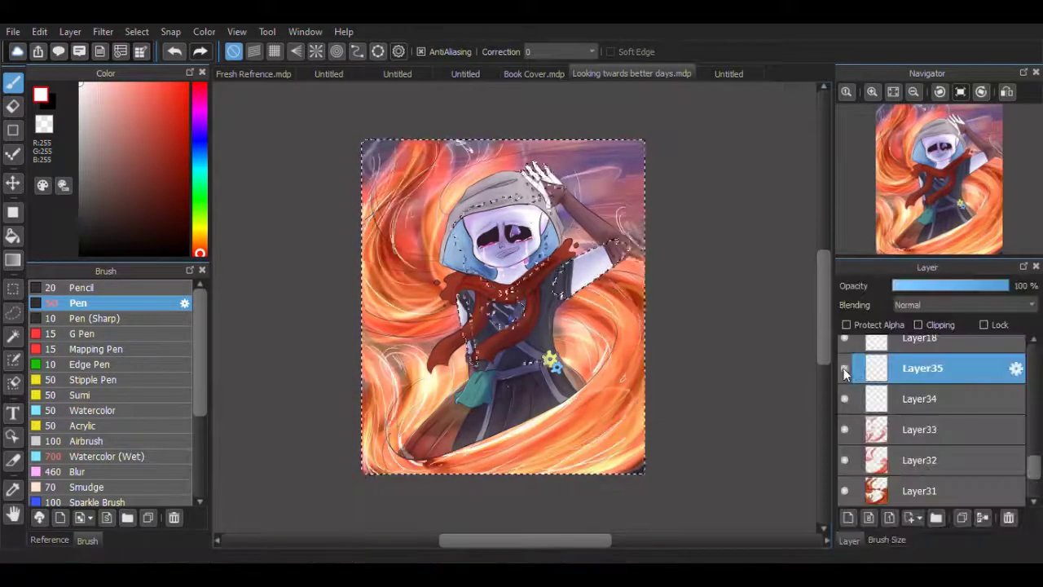
key("m")
key("b")
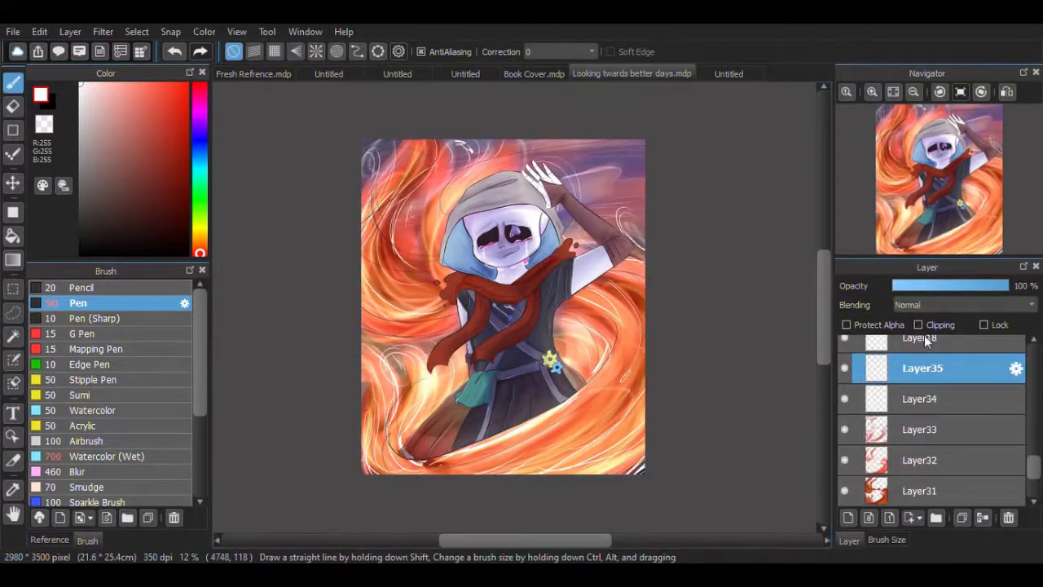
scroll(925, 342, "down", 3)
left_click(922, 367)
left_click(872, 92)
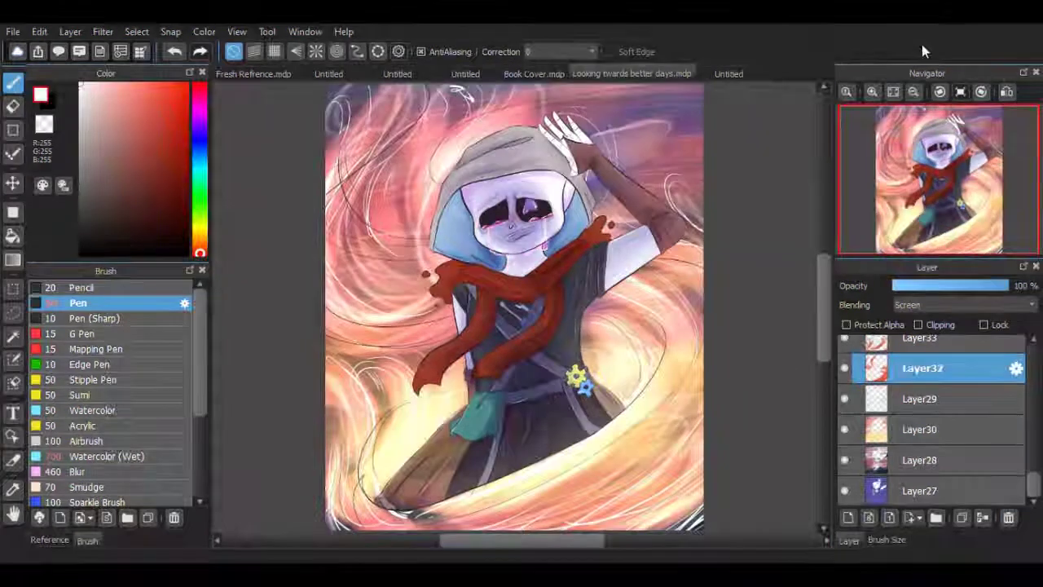